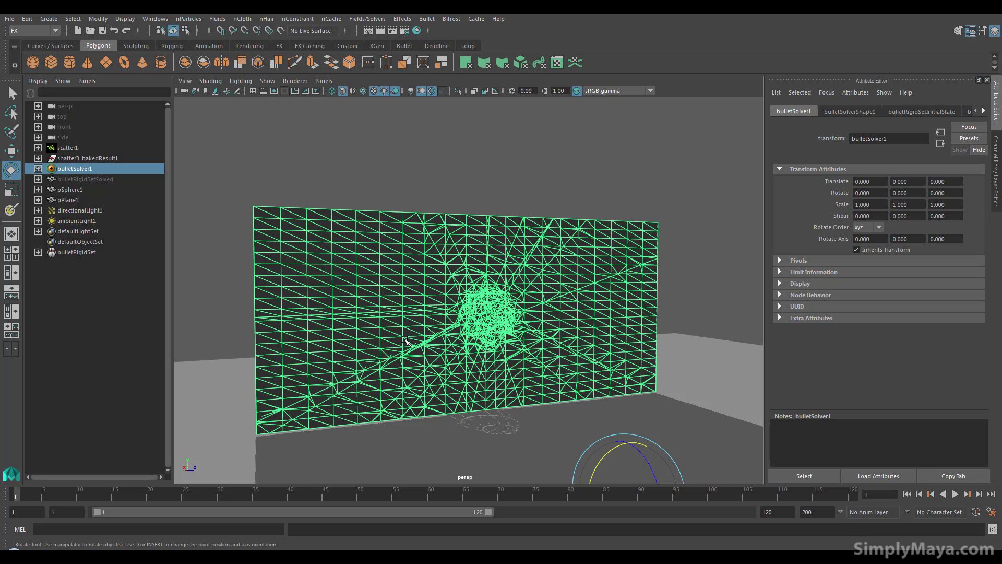
Step: Inspect the fractured wall mesh up close and play its shatter simulation, returning to the first frame
{"action": "right_click_drag", "start_coordinate": [406, 341], "coordinate": [479, 344], "text": "alt"}
{"action": "middle_click_drag", "start_coordinate": [479, 345], "coordinate": [464, 305], "text": "alt"}
{"action": "right_click_drag", "start_coordinate": [464, 305], "coordinate": [549, 342], "text": "alt"}
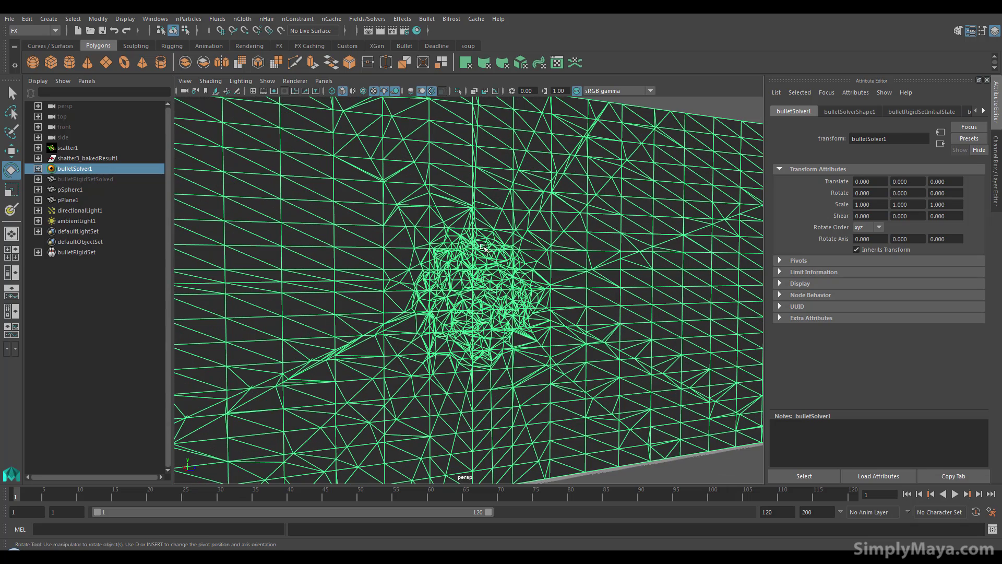
{"action": "right_click_drag", "start_coordinate": [500, 305], "coordinate": [320, 226], "text": "alt"}
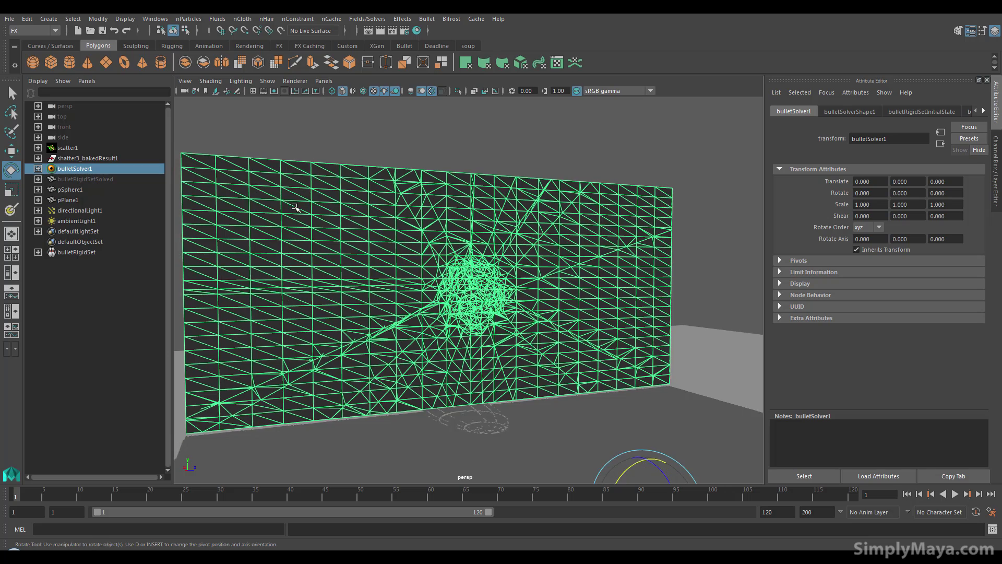
{"action": "right_click_drag", "start_coordinate": [445, 260], "coordinate": [366, 313], "text": "alt"}
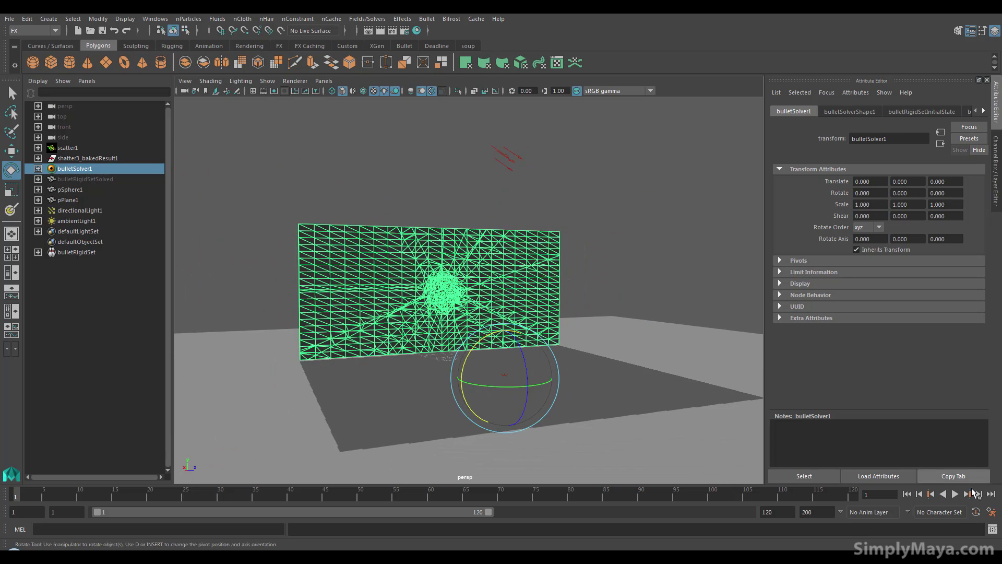
{"action": "left_click", "coordinate": [956, 495]}
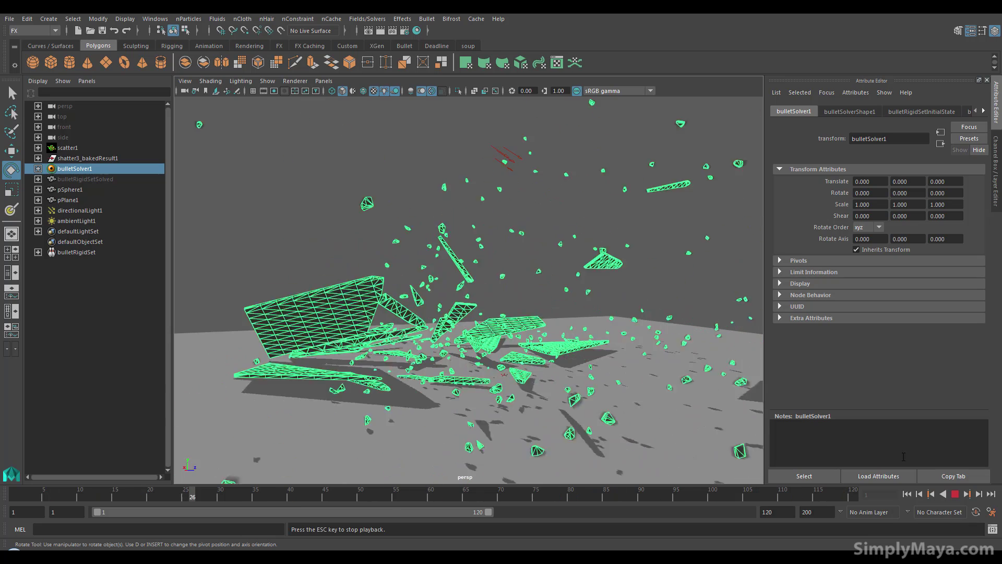
{"action": "left_click", "coordinate": [957, 495]}
{"action": "left_click", "coordinate": [907, 494]}
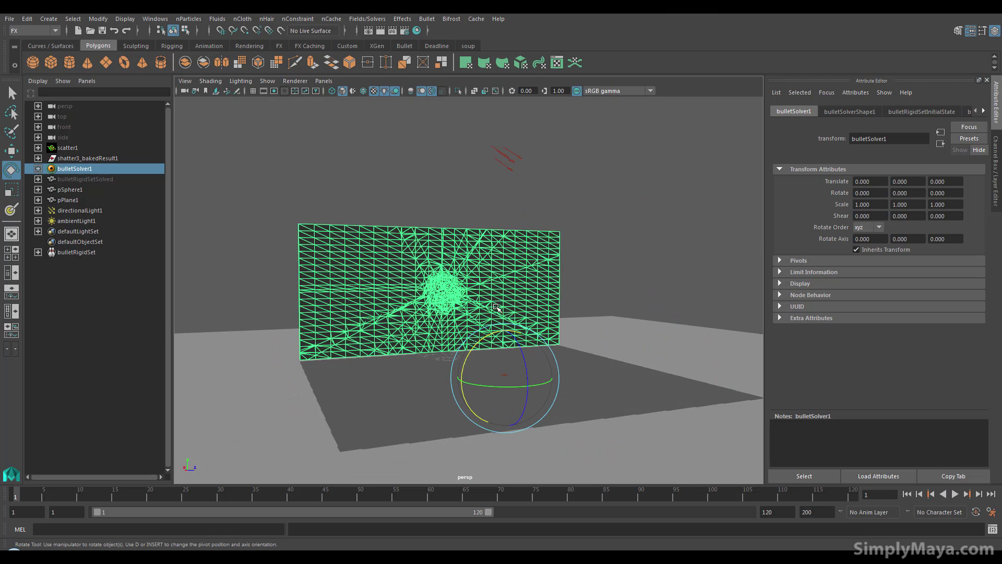
Step: Start a new scene without saving the changes to shatter.mb, and show the grid in the perspective view
{"action": "left_click_drag", "start_coordinate": [468, 357], "coordinate": [541, 285], "text": "alt"}
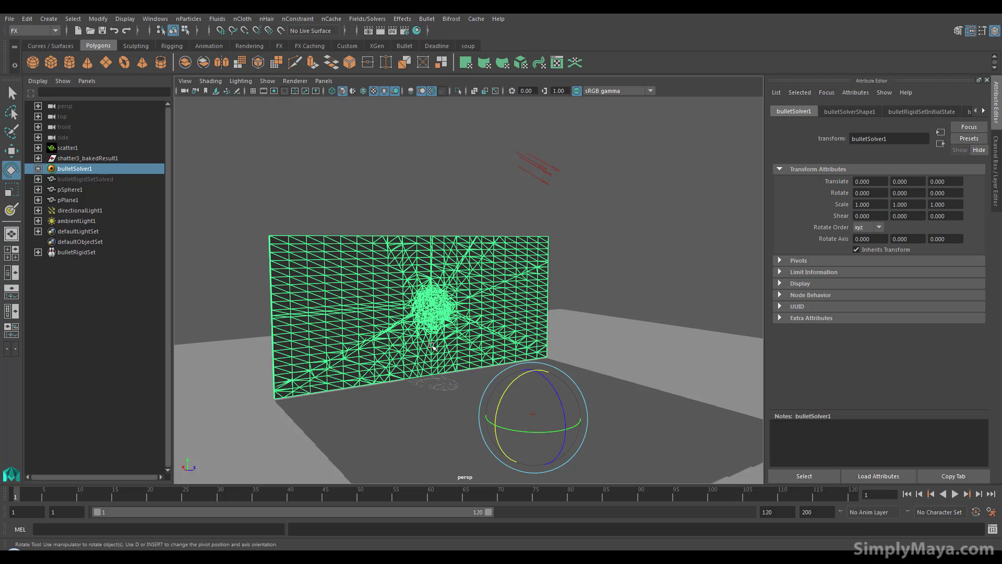
{"action": "middle_click_drag", "start_coordinate": [410, 293], "coordinate": [386, 273], "text": "alt"}
{"action": "left_click_drag", "start_coordinate": [383, 280], "coordinate": [388, 281], "text": "alt"}
{"action": "middle_click_drag", "start_coordinate": [385, 281], "coordinate": [363, 259], "text": "alt"}
{"action": "left_click", "coordinate": [10, 19]}
{"action": "left_click", "coordinate": [32, 37]}
{"action": "left_click", "coordinate": [488, 283]}
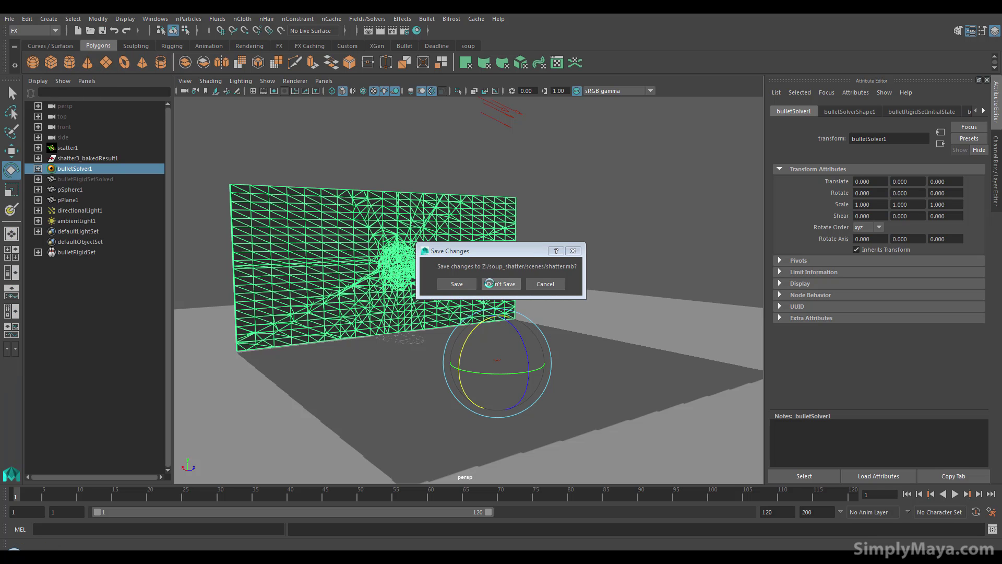
{"action": "left_click", "coordinate": [102, 91]}
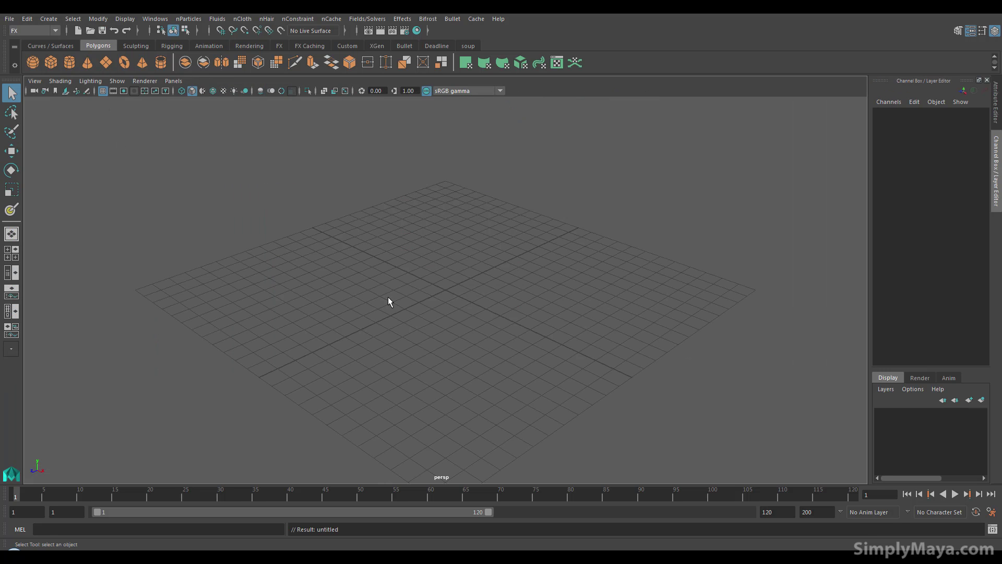
Step: Create a polygon cube, scale it into a thin wall of about 0.18 × 7.4 × 14.67, and raise it to about 3.8 in Y
{"action": "left_click", "coordinate": [51, 62]}
{"action": "key", "text": "r"}
{"action": "left_click_drag", "start_coordinate": [383, 271], "coordinate": [337, 289]}
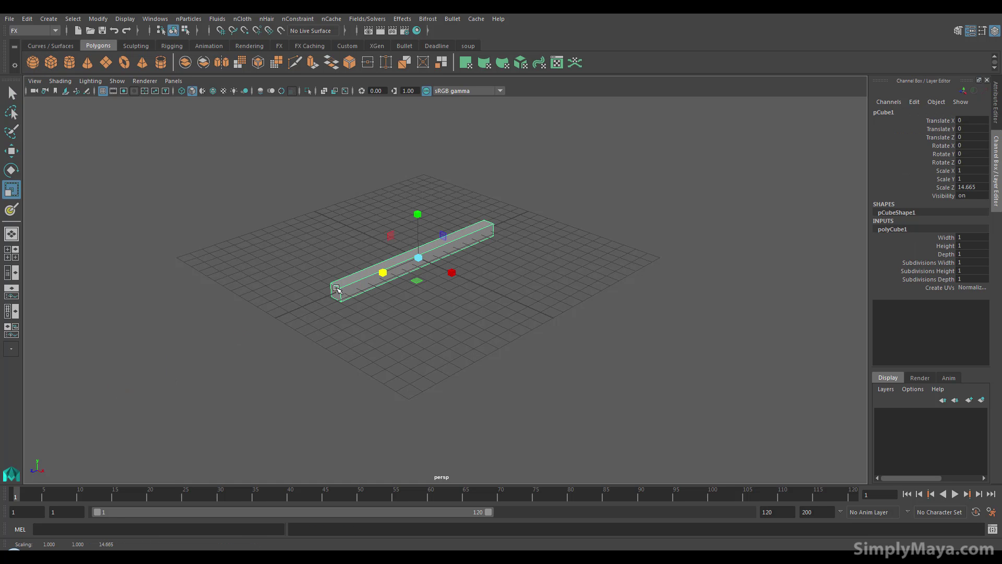
{"action": "left_click_drag", "start_coordinate": [419, 210], "coordinate": [416, 160]}
{"action": "key", "text": "w"}
{"action": "left_click_drag", "start_coordinate": [405, 239], "coordinate": [421, 215], "text": "alt"}
{"action": "key", "text": "r"}
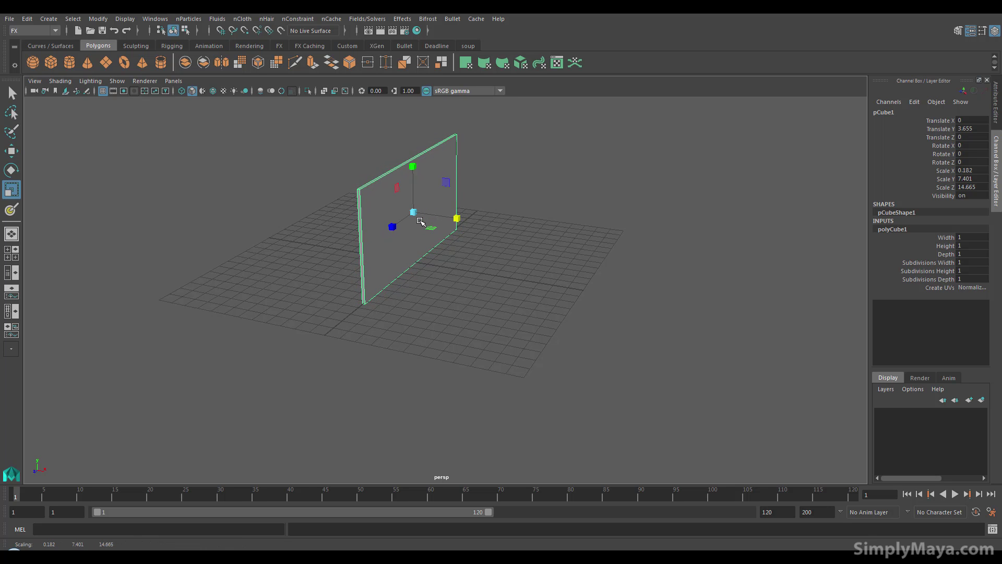
{"action": "key", "text": "w"}
{"action": "left_click_drag", "start_coordinate": [415, 178], "coordinate": [466, 299]}
Step: Set the wall's subdivisions to 3 in width and 20 in both height and depth
{"action": "left_click_drag", "start_coordinate": [320, 278], "coordinate": [480, 276], "text": "alt"}
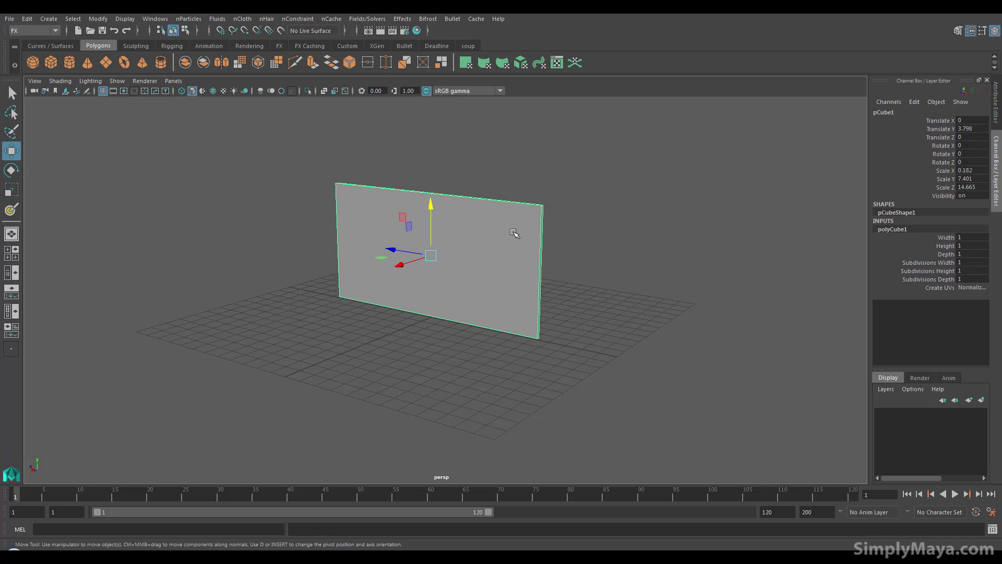
{"action": "left_click_drag", "start_coordinate": [476, 273], "coordinate": [519, 256], "text": "alt"}
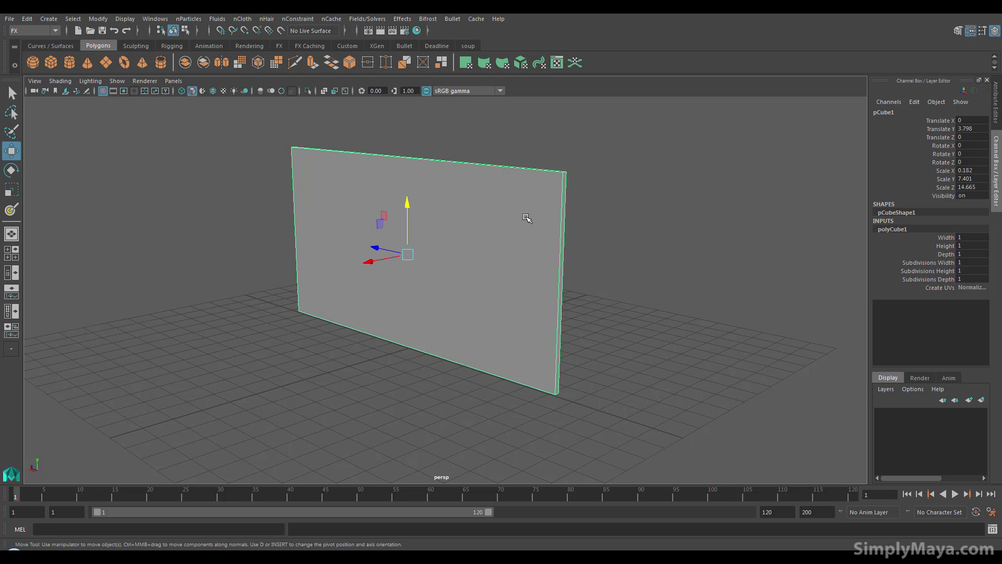
{"action": "mouse_move", "coordinate": [504, 214]}
{"action": "left_mouse_down", "text": "alt"}
{"action": "mouse_move", "coordinate": [493, 242]}
{"action": "mouse_move", "coordinate": [507, 211]}
{"action": "left_mouse_up", "text": "alt"}
{"action": "left_click_drag", "start_coordinate": [325, 273], "coordinate": [418, 230], "text": "alt"}
{"action": "left_click_drag", "start_coordinate": [555, 230], "coordinate": [463, 280], "text": "alt"}
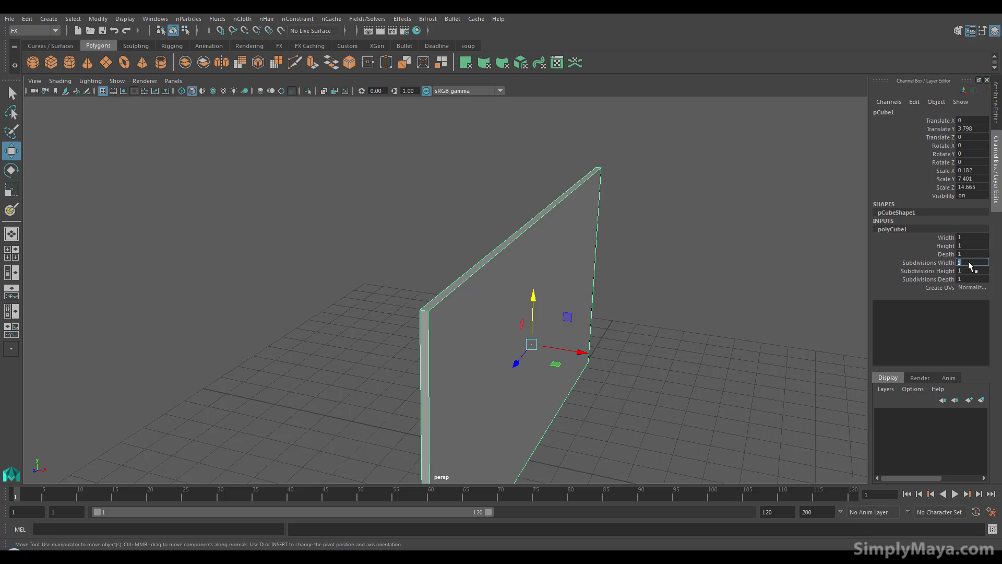
{"action": "type", "text": "3"}
{"action": "key", "text": "Return"}
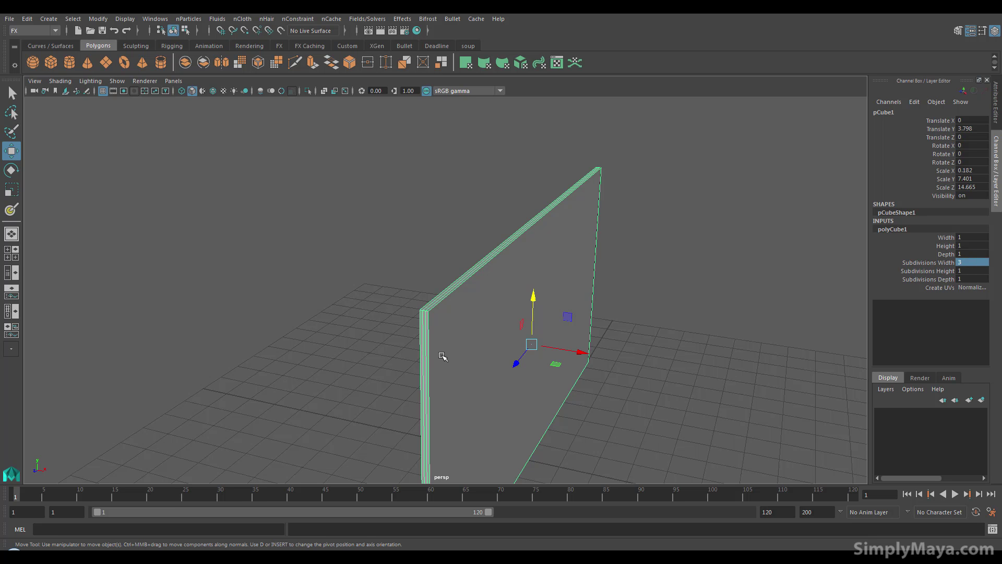
{"action": "type", "text": "20"}
{"action": "key", "text": "Return"}
Step: Freeze the wall's transformations and delete all construction history in the scene
{"action": "left_click_drag", "start_coordinate": [689, 314], "coordinate": [491, 277], "text": "alt"}
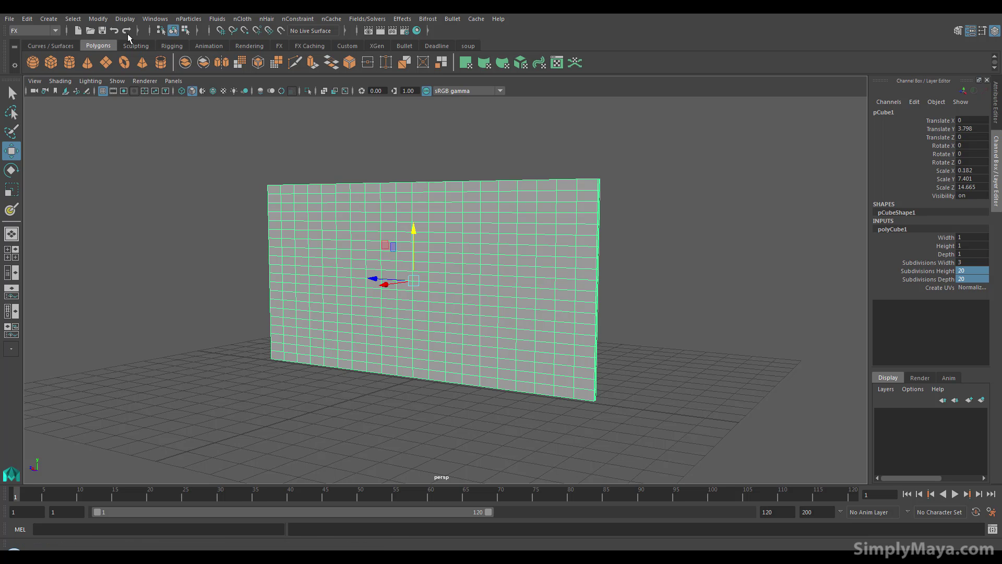
{"action": "left_click", "coordinate": [102, 20]}
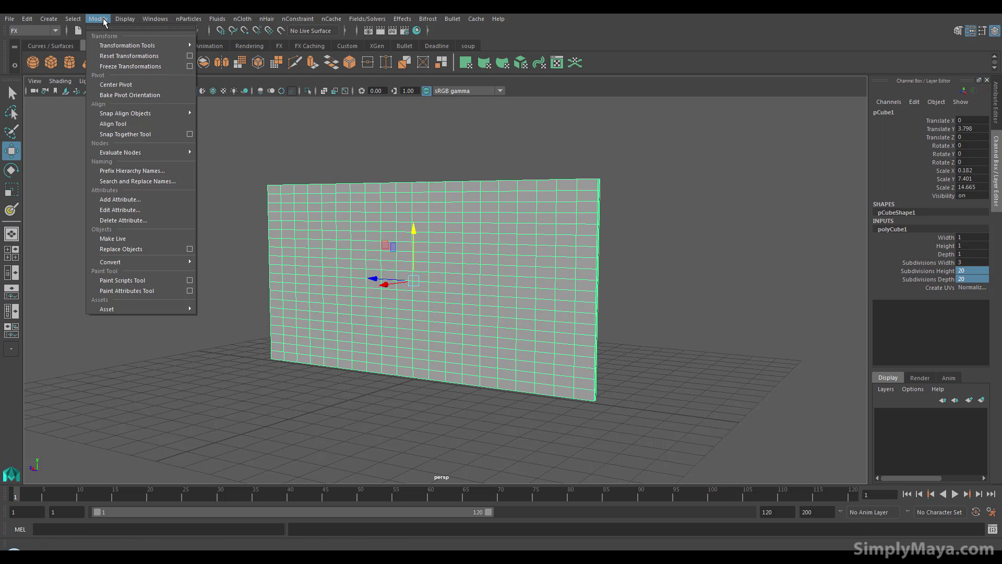
{"action": "left_click", "coordinate": [130, 67]}
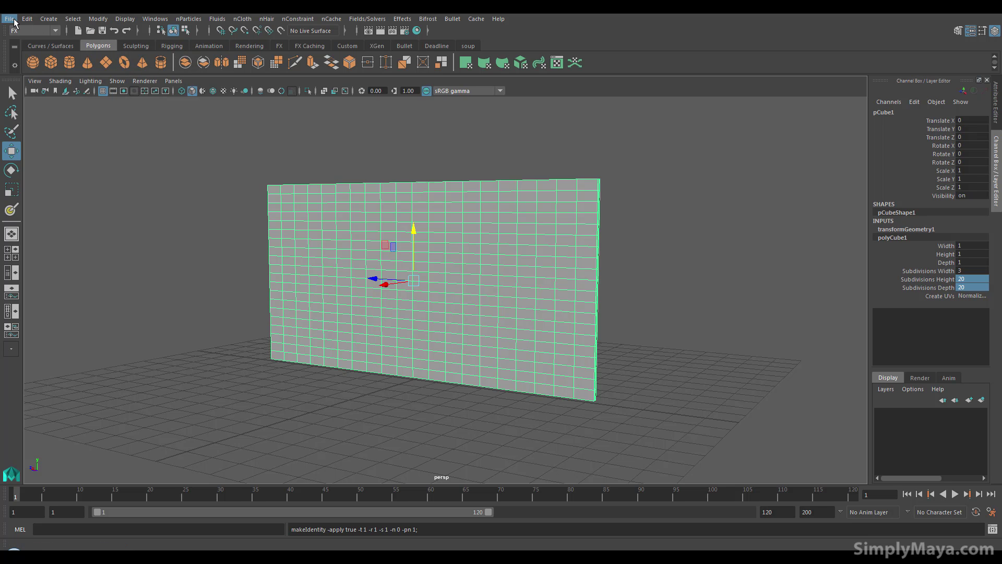
{"action": "left_click", "coordinate": [27, 19]}
{"action": "mouse_move", "coordinate": [58, 152]}
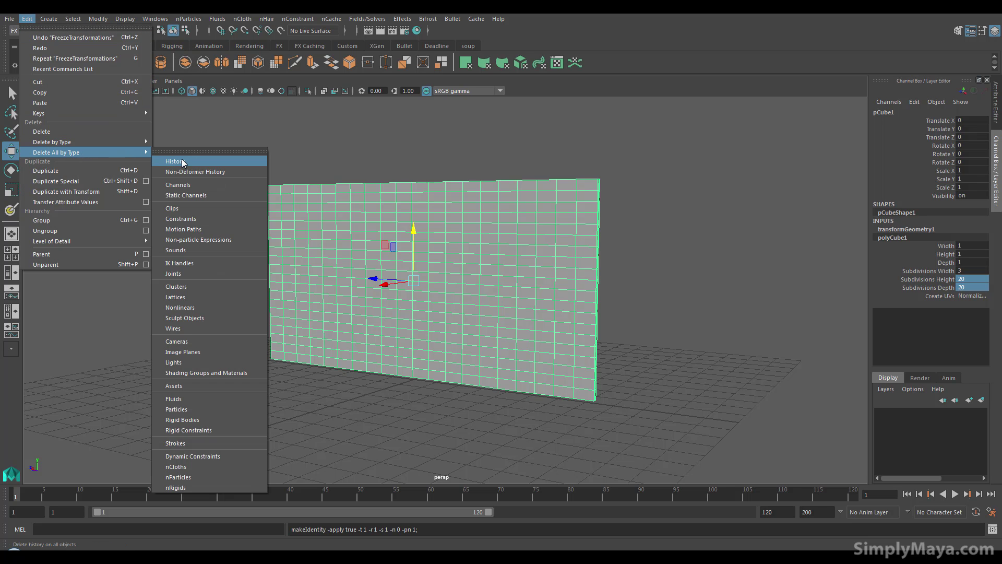
{"action": "left_click", "coordinate": [183, 163]}
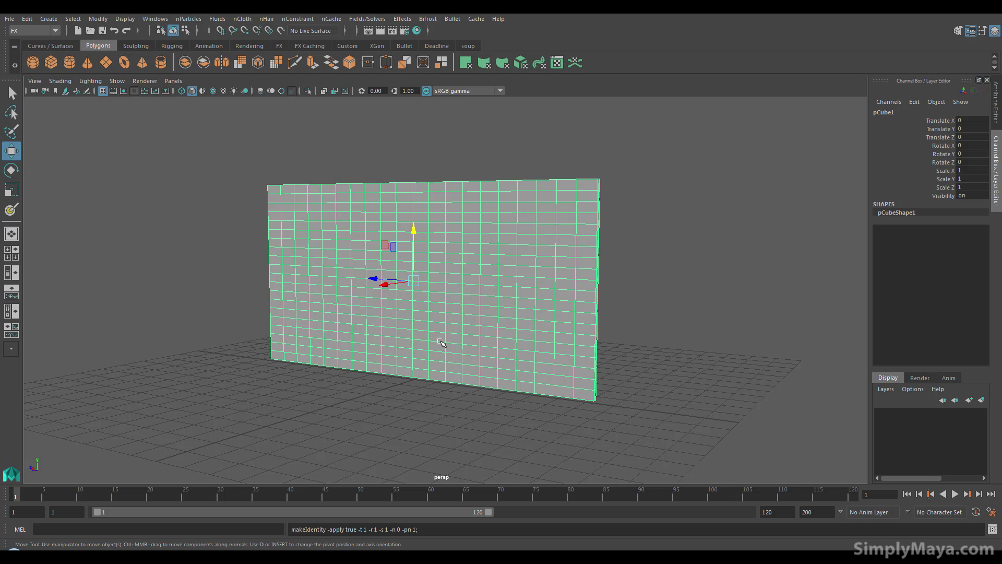
Step: Check in the Plug-in Manager whether the SOuP and bullet plug-ins are loaded, and close it
{"action": "left_click_drag", "start_coordinate": [471, 281], "coordinate": [384, 334], "text": "alt"}
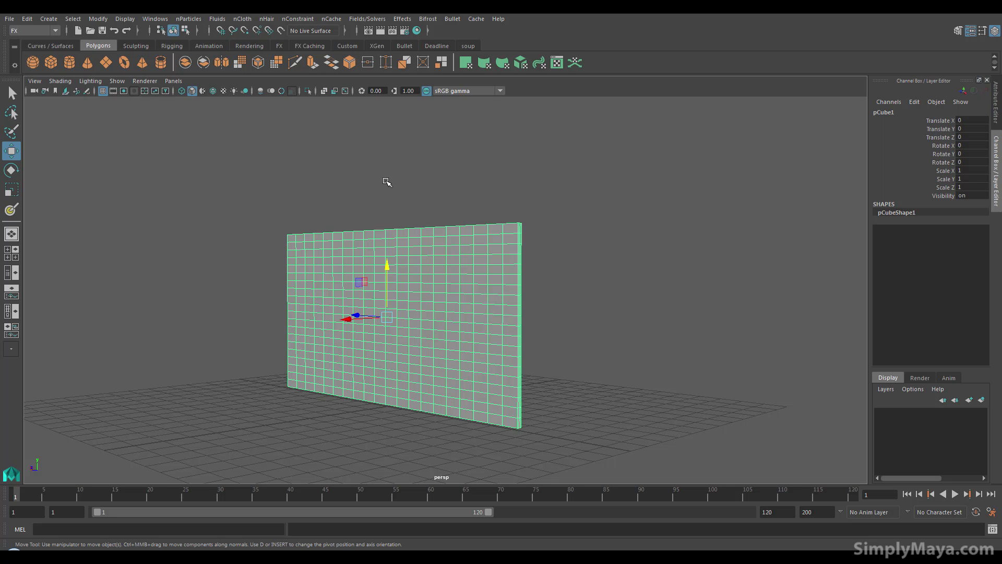
{"action": "left_click_drag", "start_coordinate": [414, 233], "coordinate": [501, 276], "text": "alt"}
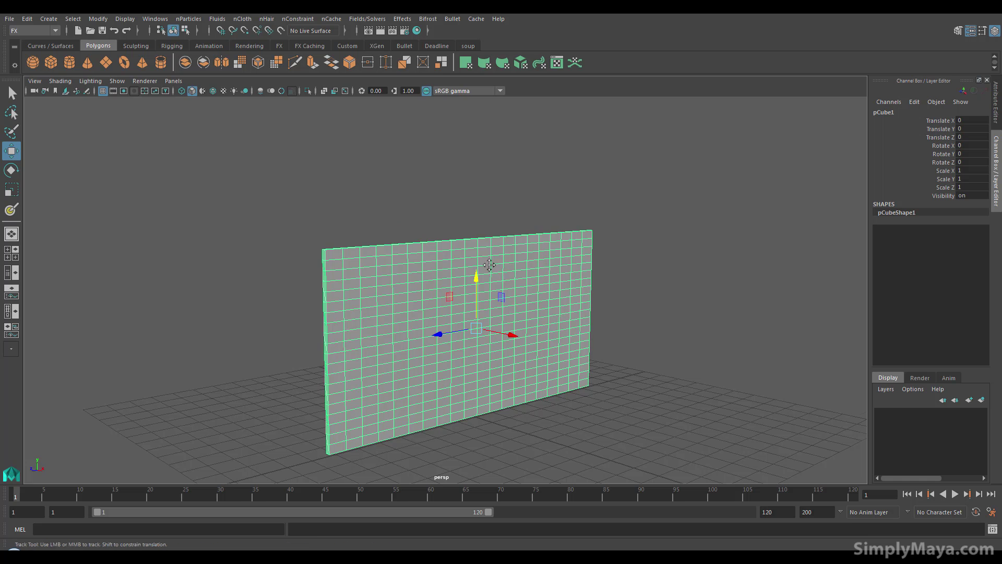
{"action": "middle_click_drag", "start_coordinate": [501, 274], "coordinate": [483, 253], "text": "alt"}
{"action": "right_click_drag", "start_coordinate": [484, 252], "coordinate": [459, 225], "text": "alt"}
{"action": "left_click_drag", "start_coordinate": [459, 225], "coordinate": [472, 214], "text": "alt"}
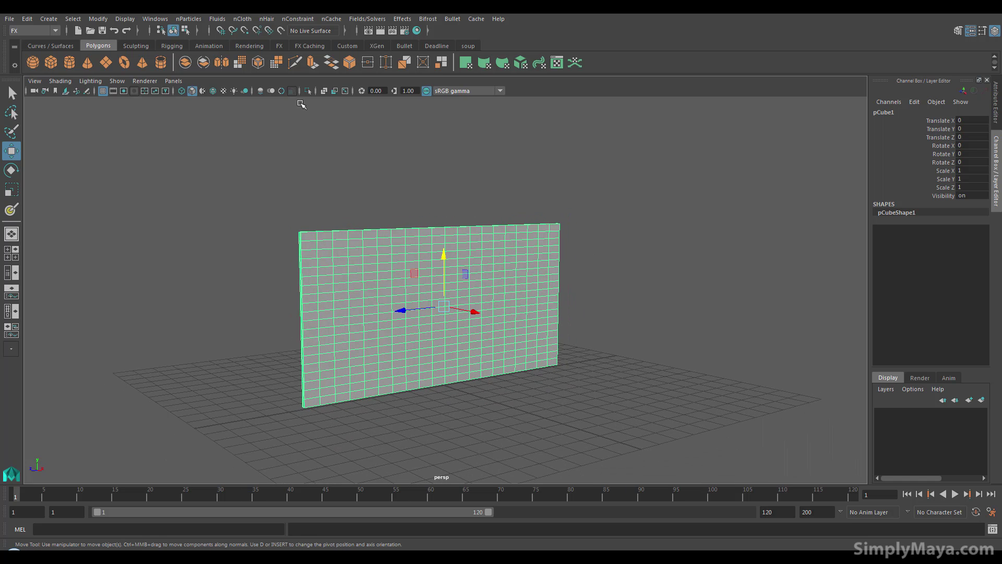
{"action": "left_click", "coordinate": [98, 18]}
{"action": "mouse_move", "coordinate": [157, 20]}
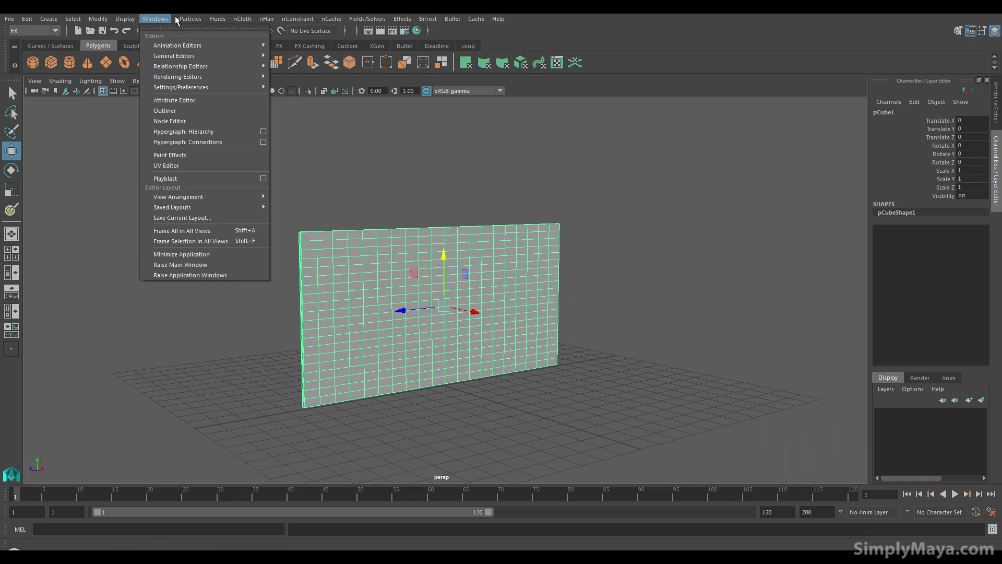
{"action": "mouse_move", "coordinate": [262, 92]}
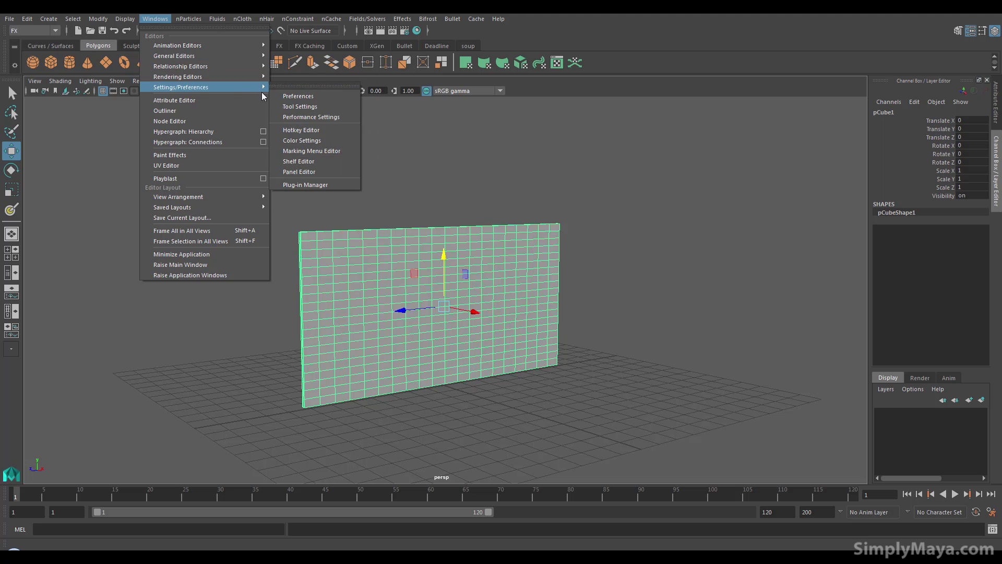
{"action": "left_click", "coordinate": [308, 184]}
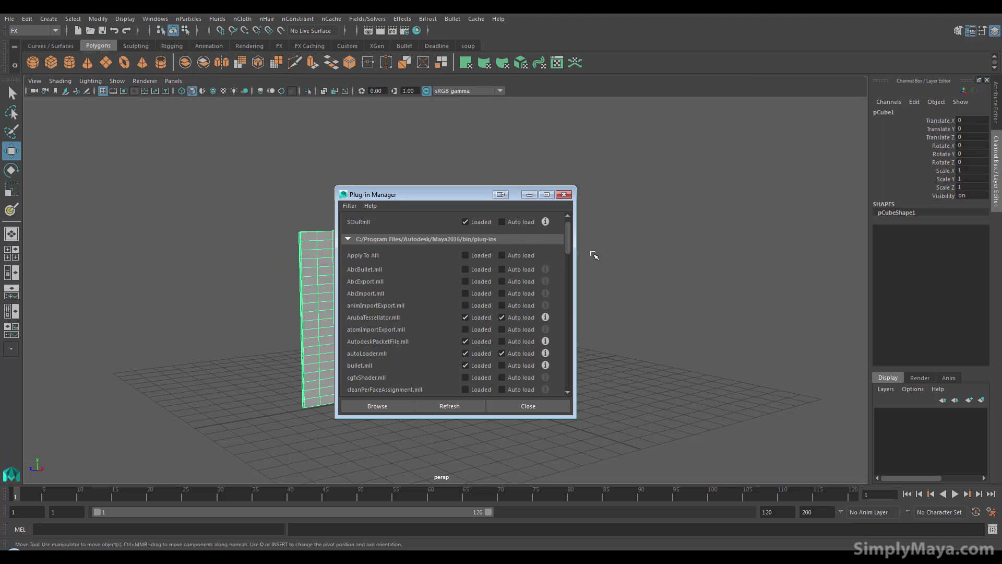
{"action": "mouse_move", "coordinate": [567, 239]}
{"action": "left_mouse_down"}
{"action": "mouse_move", "coordinate": [568, 222]}
{"action": "mouse_move", "coordinate": [570, 248]}
{"action": "left_mouse_up"}
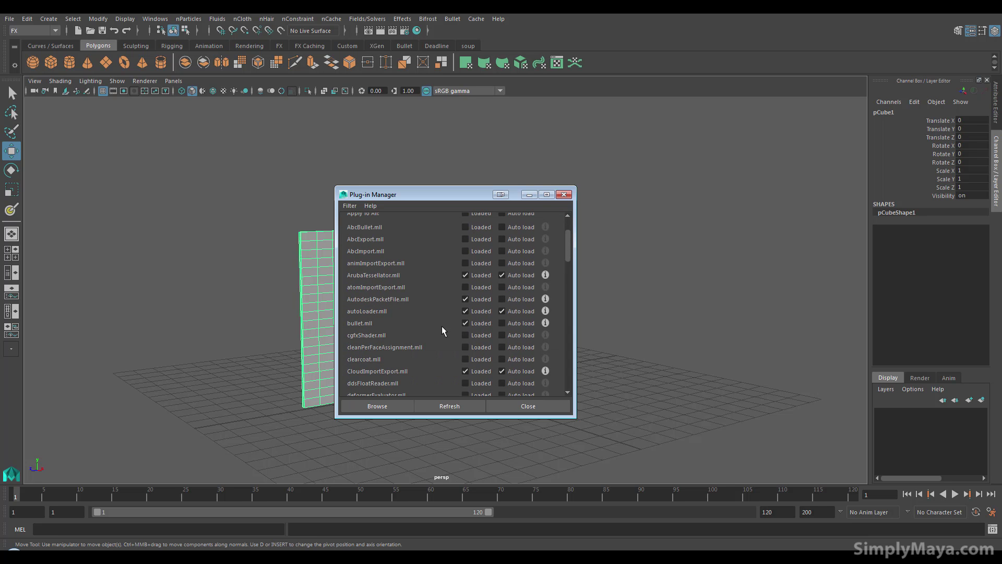
{"action": "left_click", "coordinate": [515, 406]}
Step: Add a SOuP scatter node to the selected wall
{"action": "left_click_drag", "start_coordinate": [514, 295], "coordinate": [516, 311], "text": "alt"}
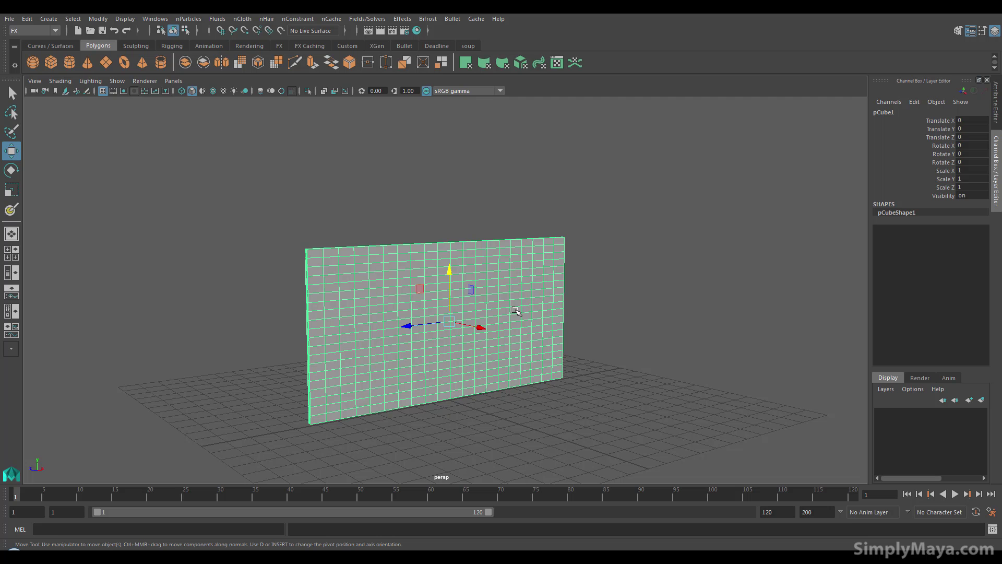
{"action": "left_click_drag", "start_coordinate": [470, 286], "coordinate": [395, 264], "text": "alt"}
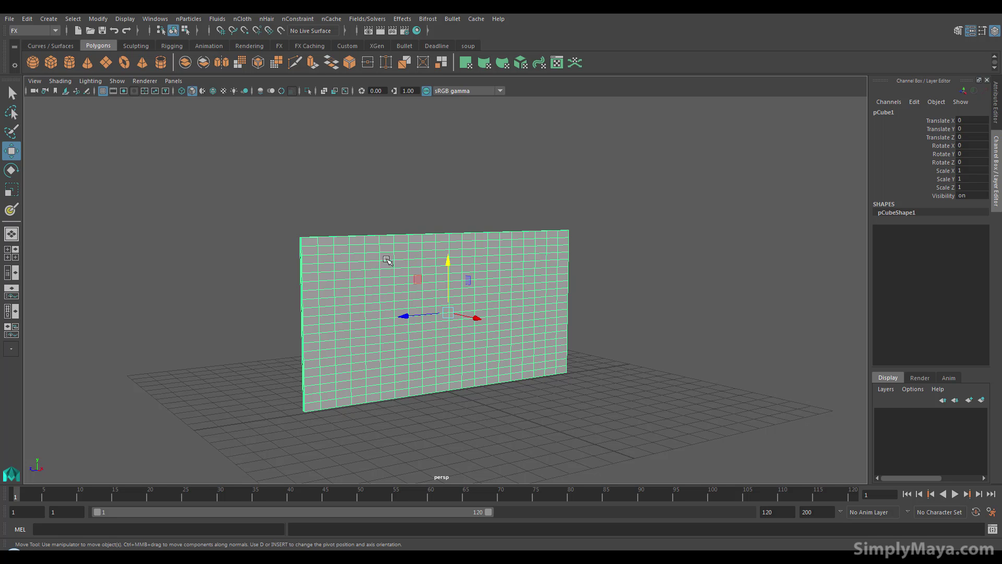
{"action": "left_click_drag", "start_coordinate": [383, 292], "coordinate": [289, 301], "text": "alt"}
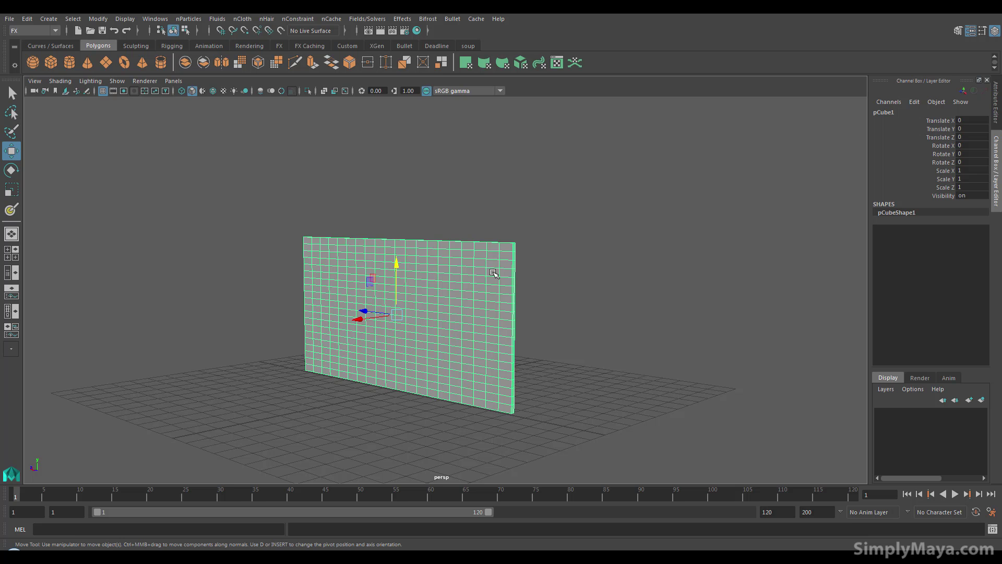
{"action": "middle_click_drag", "start_coordinate": [423, 291], "coordinate": [421, 278], "text": "alt"}
{"action": "scroll", "coordinate": [403, 273], "scroll_direction": "up", "scroll_amount": 2}
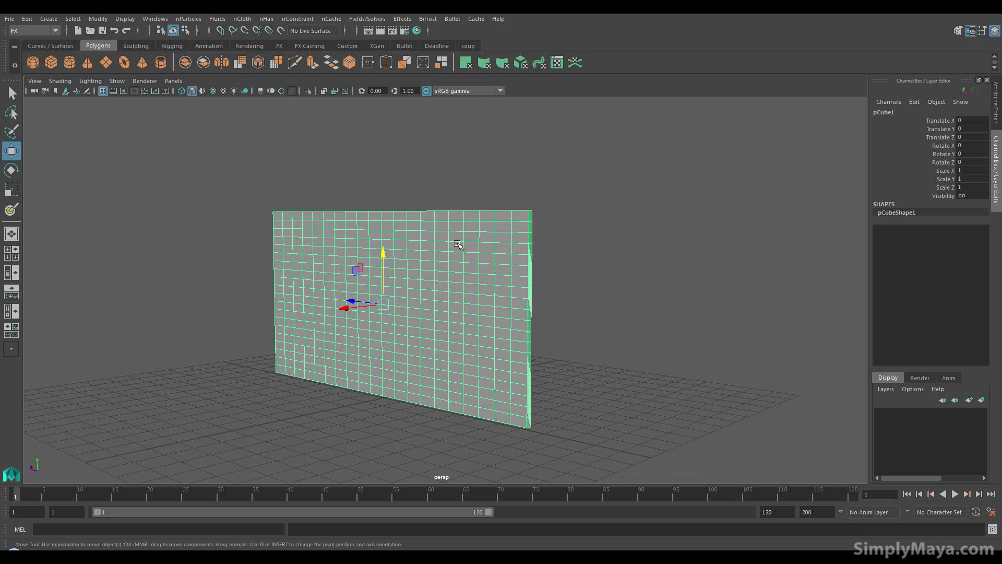
{"action": "middle_click_drag", "start_coordinate": [358, 271], "coordinate": [358, 255], "text": "alt"}
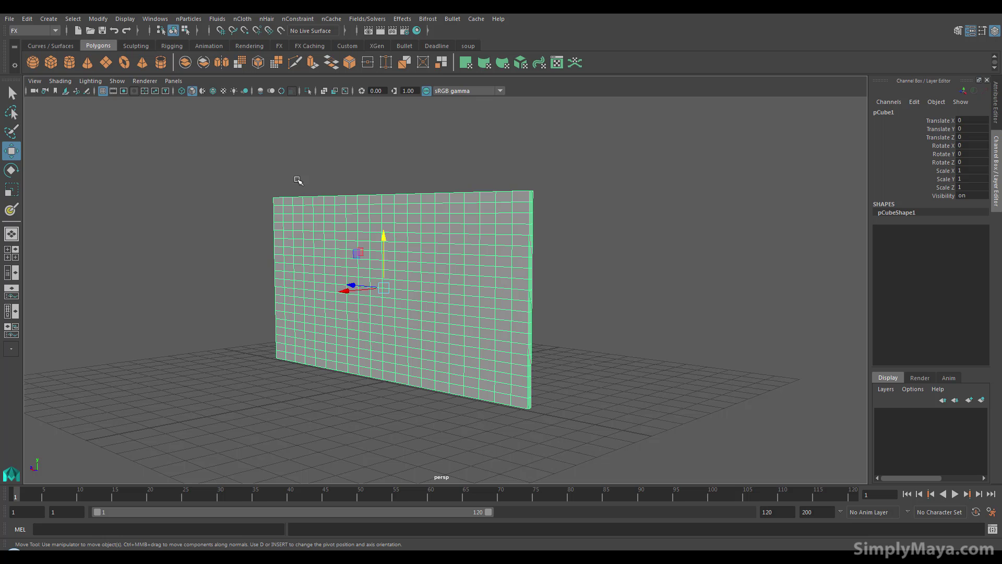
{"action": "left_click", "coordinate": [468, 46]}
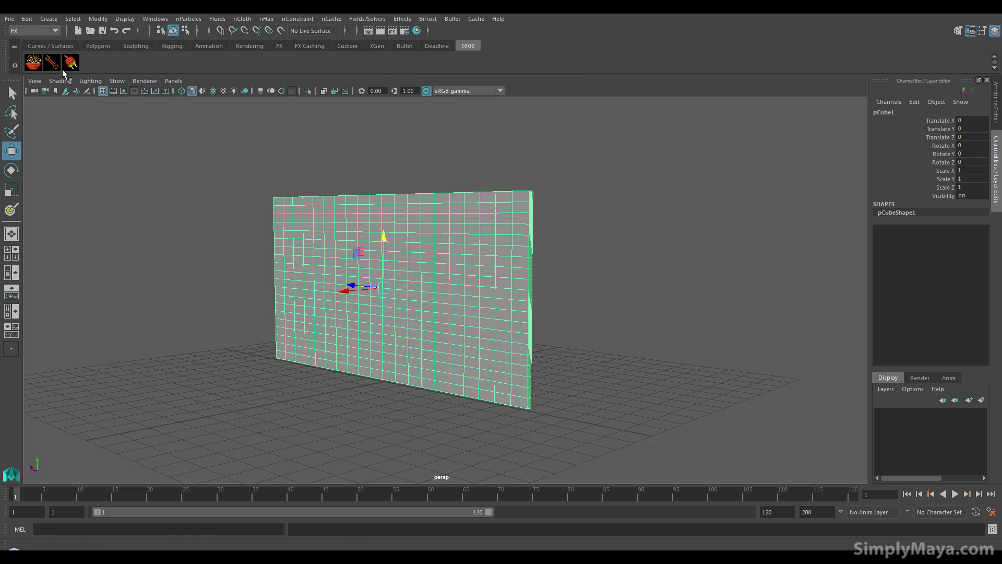
{"action": "left_click", "coordinate": [36, 64]}
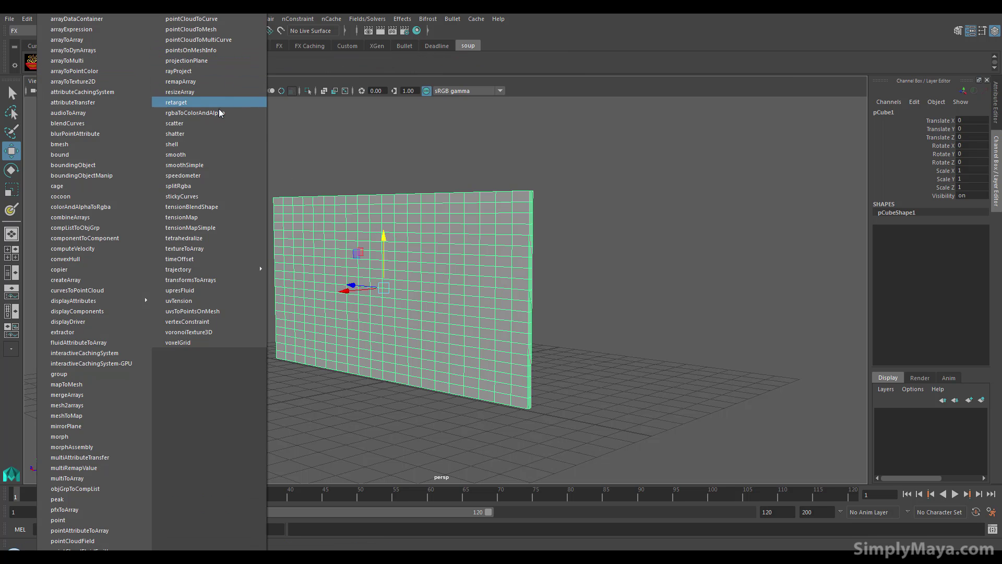
{"action": "left_click", "coordinate": [213, 126]}
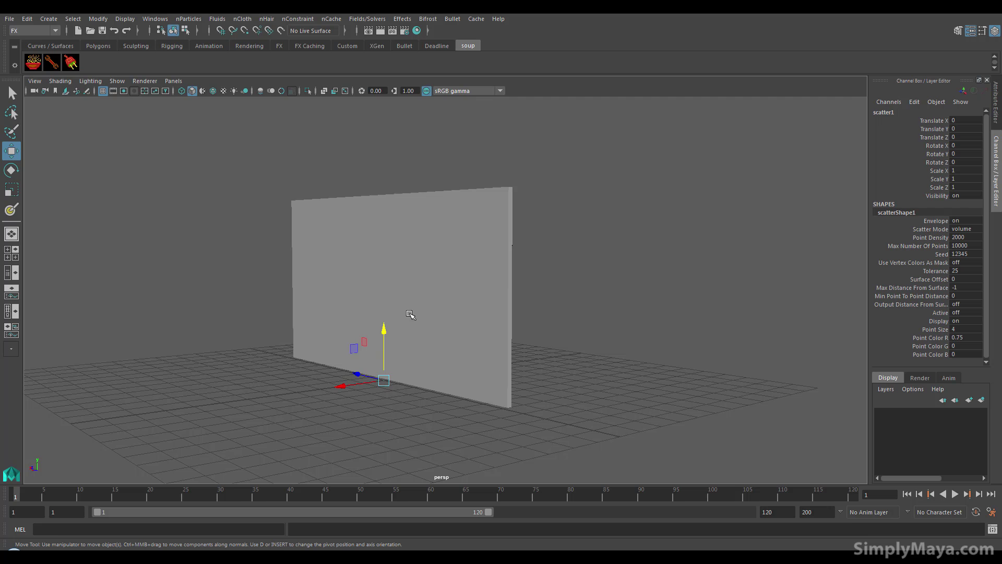
{"action": "left_click_drag", "start_coordinate": [380, 264], "coordinate": [492, 238], "text": "alt"}
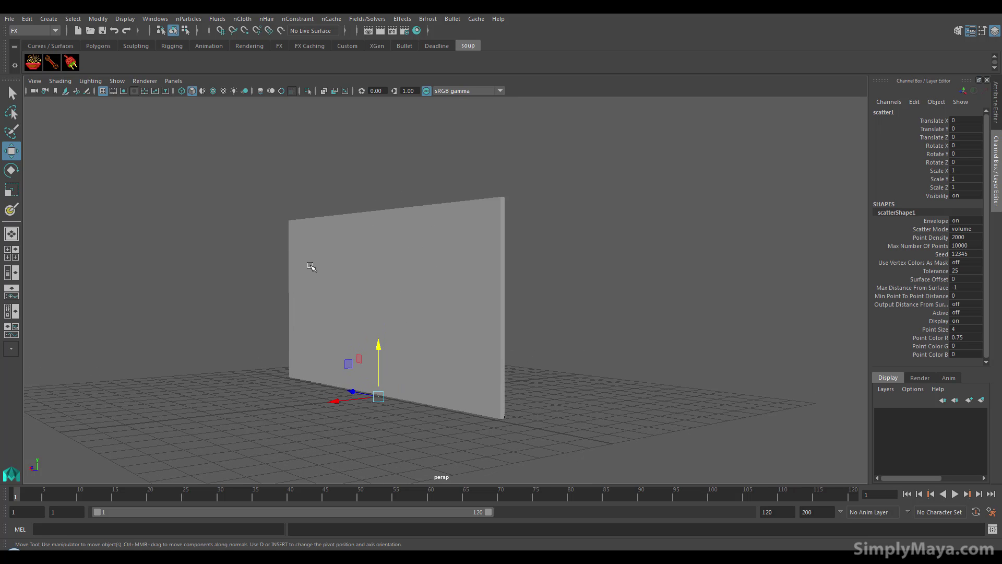
Step: Show the Outliner beside the perspective view and bring up the full attributes of the scatter node's shape
{"action": "left_click_drag", "start_coordinate": [335, 313], "coordinate": [416, 314], "text": "alt"}
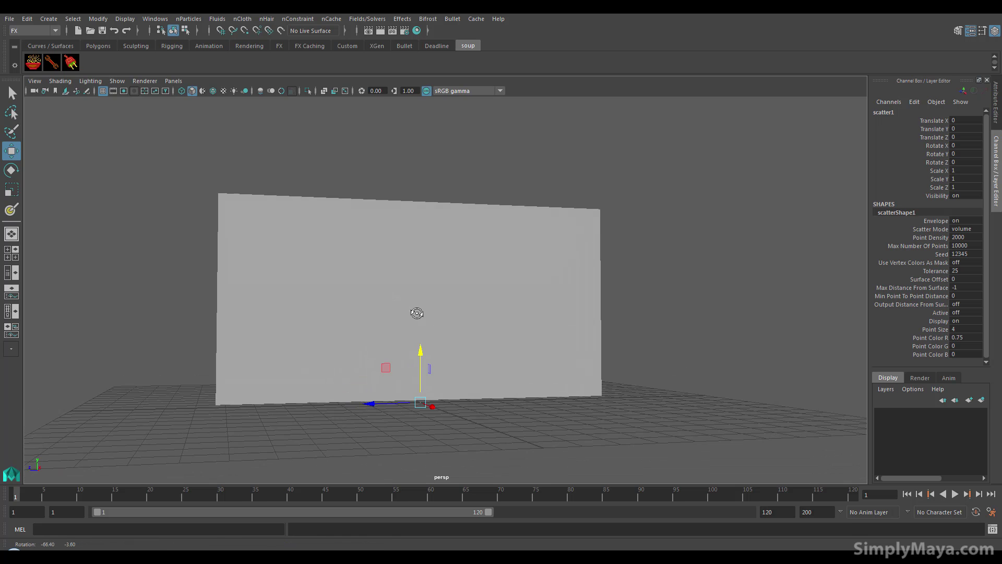
{"action": "left_click", "coordinate": [15, 272]}
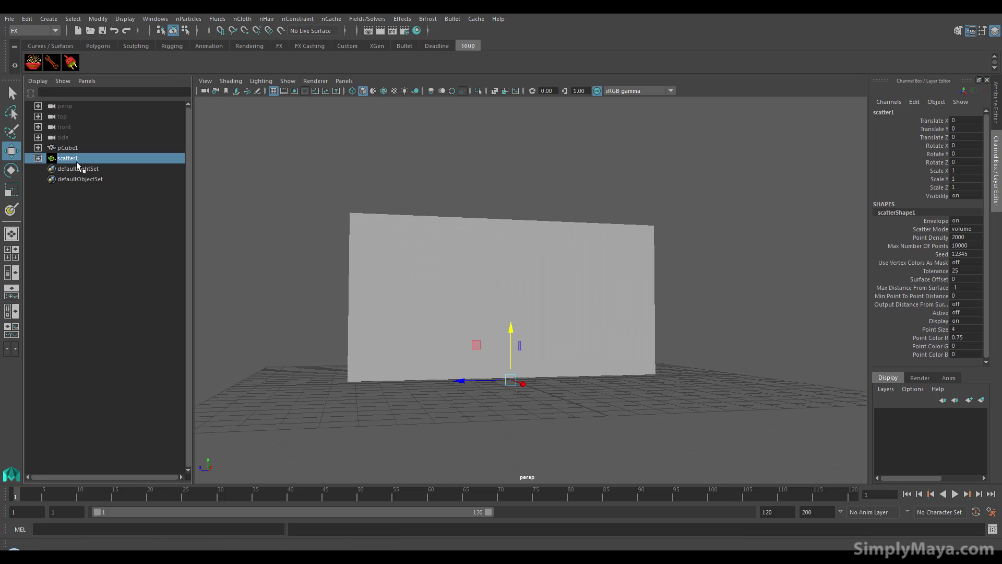
{"action": "left_click_drag", "start_coordinate": [437, 243], "coordinate": [421, 248], "text": "alt"}
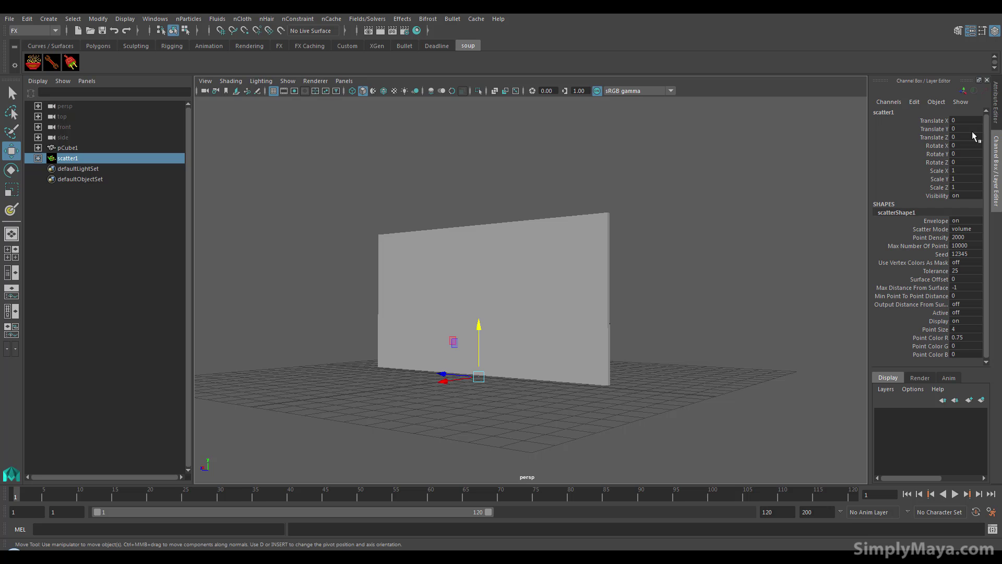
{"action": "left_click", "coordinate": [997, 103]}
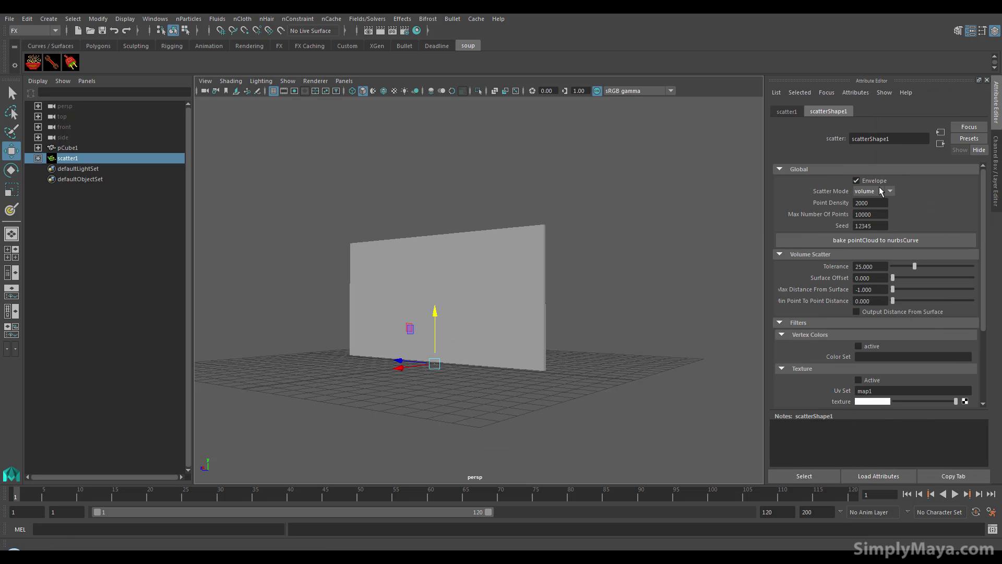
Step: Switch the perspective view's renderer to Legacy Default Viewport so the scatter points can be displayed
{"action": "mouse_move", "coordinate": [471, 313]}
{"action": "left_mouse_down", "text": "alt"}
{"action": "mouse_move", "coordinate": [472, 324]}
{"action": "mouse_move", "coordinate": [491, 316]}
{"action": "left_mouse_up", "text": "alt"}
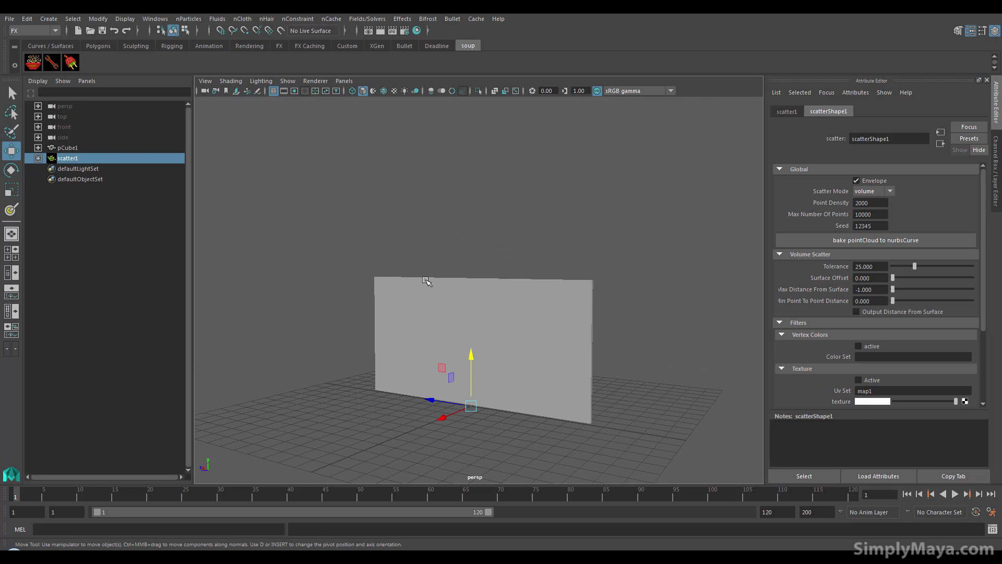
{"action": "mouse_move", "coordinate": [315, 81]}
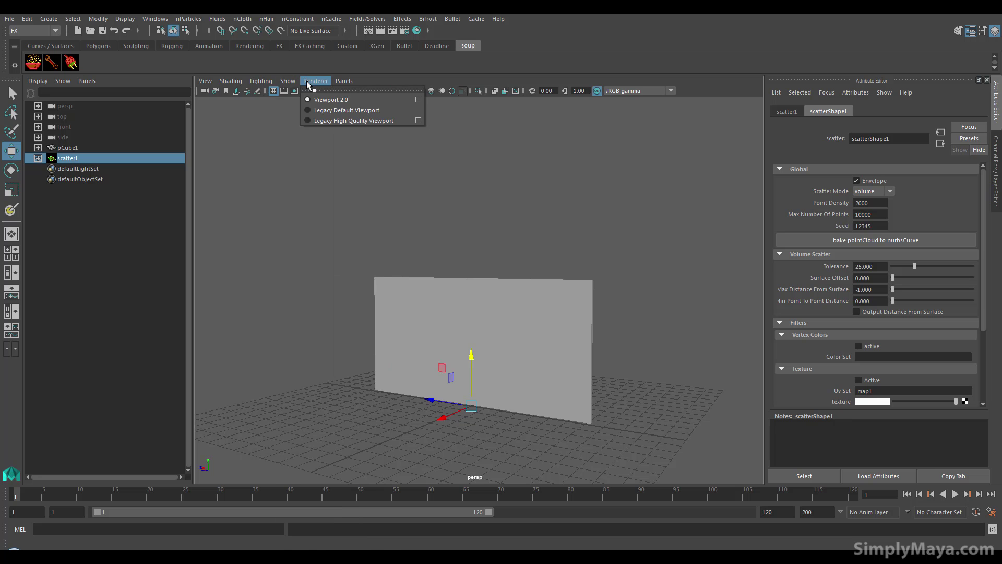
{"action": "left_click", "coordinate": [319, 108]}
{"action": "right_click_drag", "start_coordinate": [421, 225], "coordinate": [470, 286], "text": "alt"}
{"action": "mouse_move", "coordinate": [470, 287]}
{"action": "left_mouse_down", "text": "alt"}
{"action": "mouse_move", "coordinate": [488, 284]}
{"action": "mouse_move", "coordinate": [461, 291]}
{"action": "left_mouse_up", "text": "alt"}
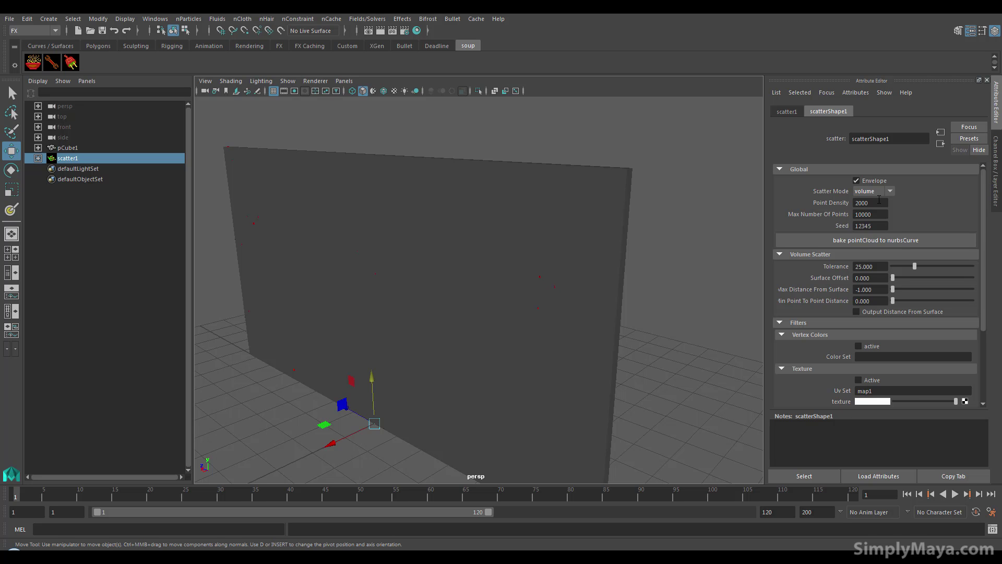
Step: Set the scatter node's point density to 20000
{"action": "mouse_move", "coordinate": [412, 295]}
{"action": "left_mouse_down", "text": "alt"}
{"action": "mouse_move", "coordinate": [577, 295]}
{"action": "mouse_move", "coordinate": [566, 306]}
{"action": "mouse_move", "coordinate": [423, 293]}
{"action": "mouse_move", "coordinate": [429, 286]}
{"action": "left_mouse_up", "text": "alt"}
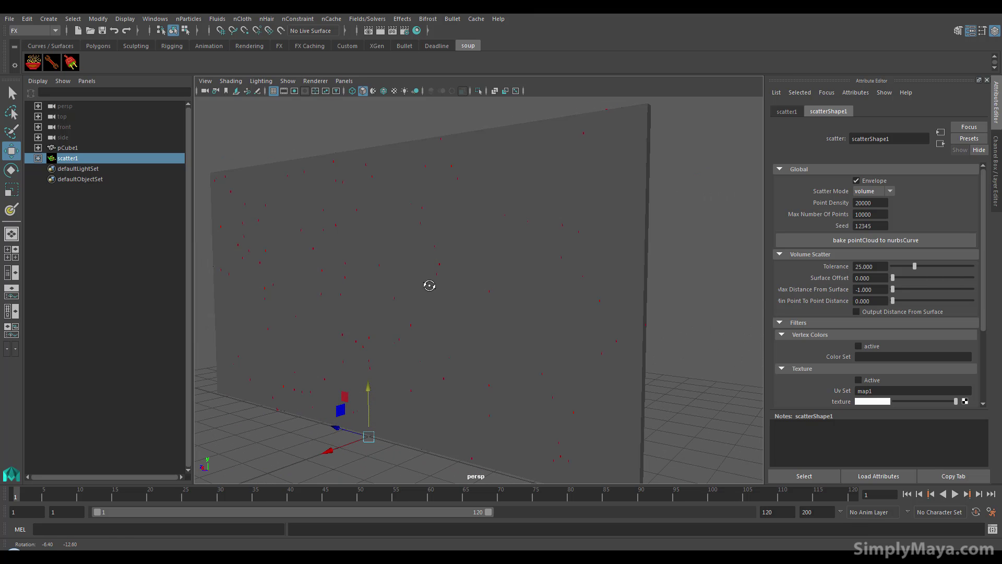
{"action": "scroll", "coordinate": [506, 228], "scroll_direction": "down", "scroll_amount": 5}
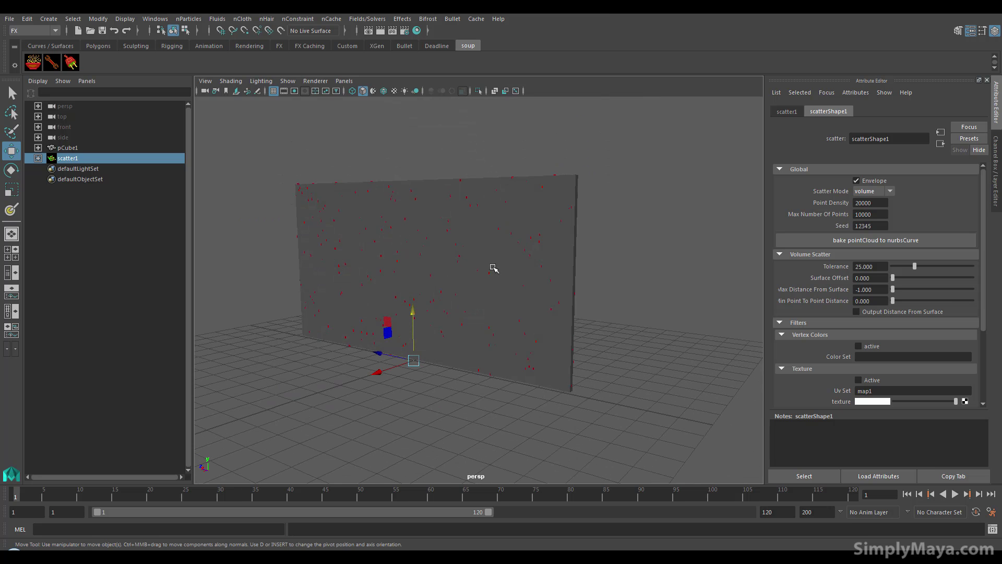
{"action": "left_click_drag", "start_coordinate": [679, 252], "coordinate": [586, 239], "text": "alt"}
Step: Change the scatter mode to both so points are scattered on the wall's surface and in its volume
{"action": "left_click", "coordinate": [882, 194]}
{"action": "left_click", "coordinate": [873, 225]}
{"action": "left_click_drag", "start_coordinate": [512, 286], "coordinate": [638, 292], "text": "alt"}
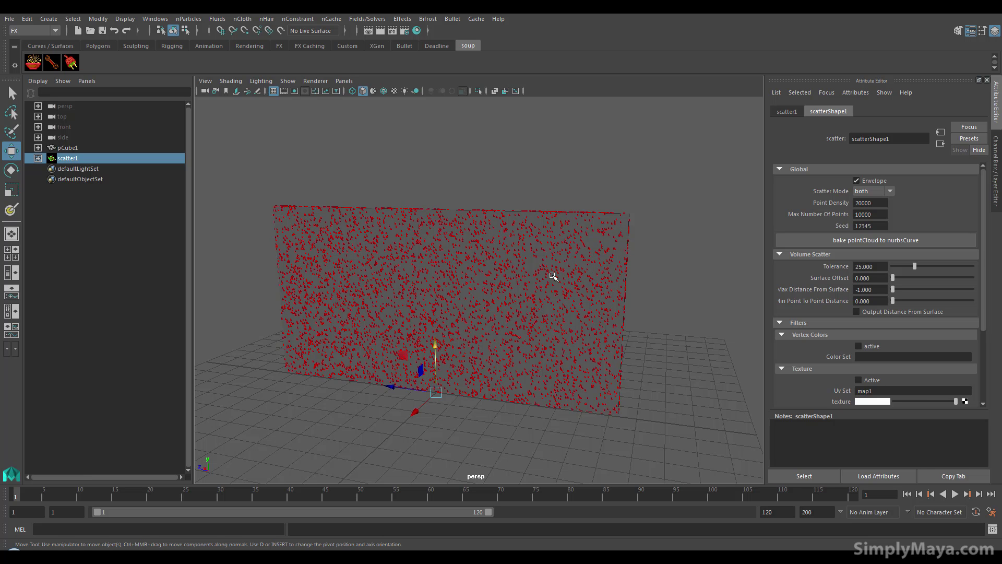
{"action": "left_click_drag", "start_coordinate": [507, 266], "coordinate": [541, 246], "text": "alt"}
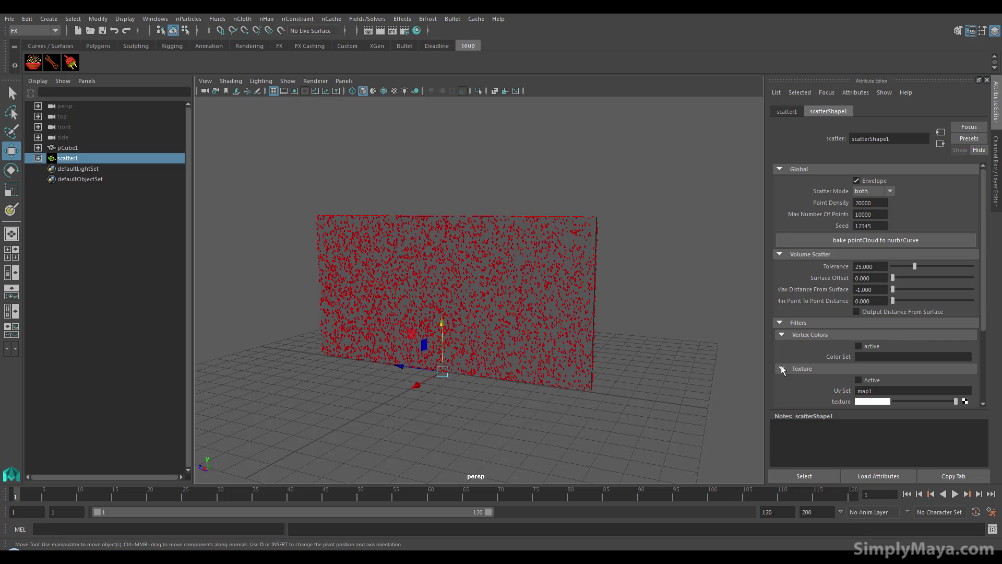
Step: Activate the Texture filter of the scatter node, keeping the map1 UV set
{"action": "left_click", "coordinate": [858, 380]}
{"action": "scroll", "coordinate": [894, 349], "scroll_direction": "down", "scroll_amount": 2}
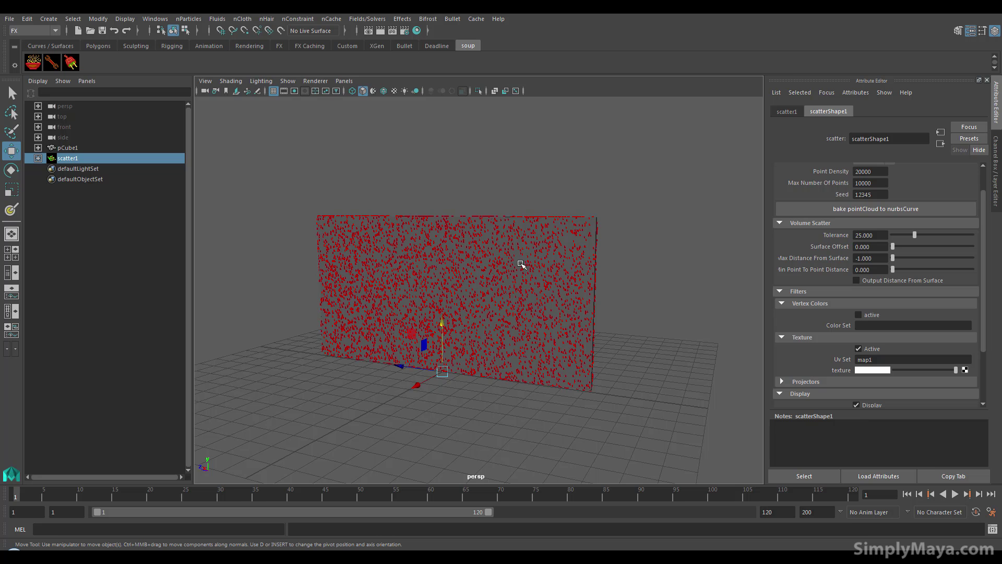
{"action": "middle_click_drag", "start_coordinate": [499, 299], "coordinate": [473, 323], "text": "alt"}
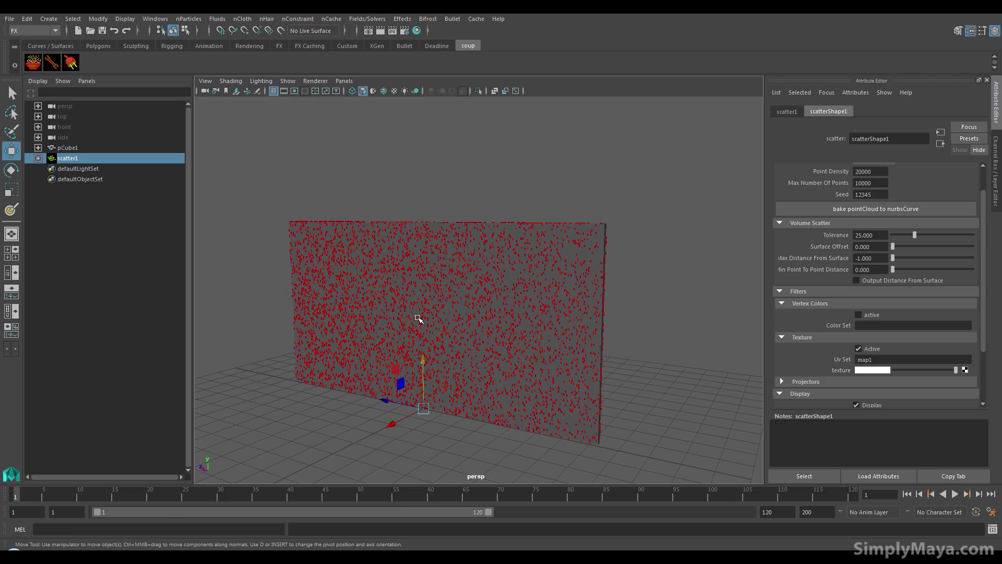
{"action": "left_click_drag", "start_coordinate": [466, 322], "coordinate": [450, 309], "text": "alt"}
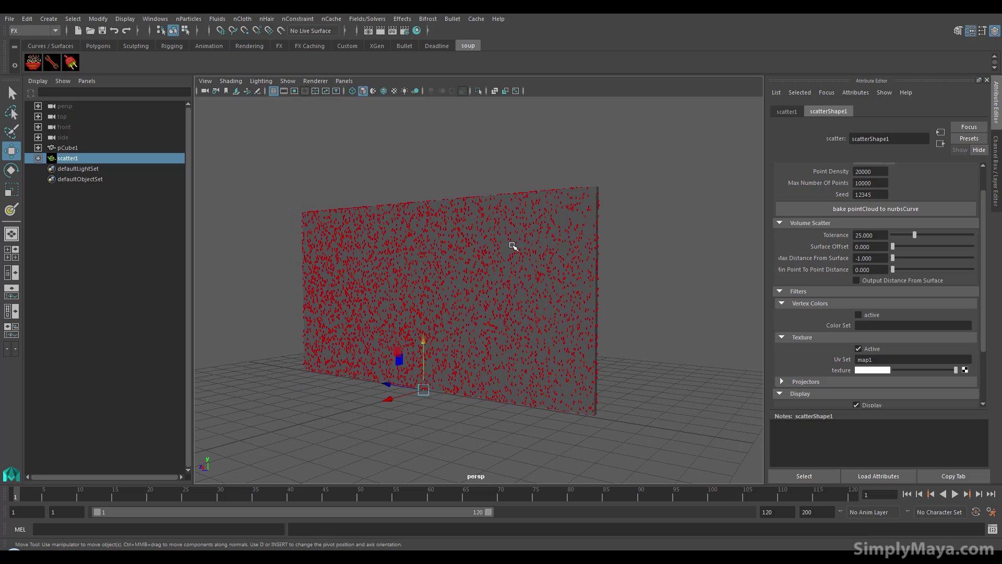
Step: Assign a new Lambert material to the wall
{"action": "left_click", "coordinate": [460, 281]}
{"action": "key", "text": "space"}
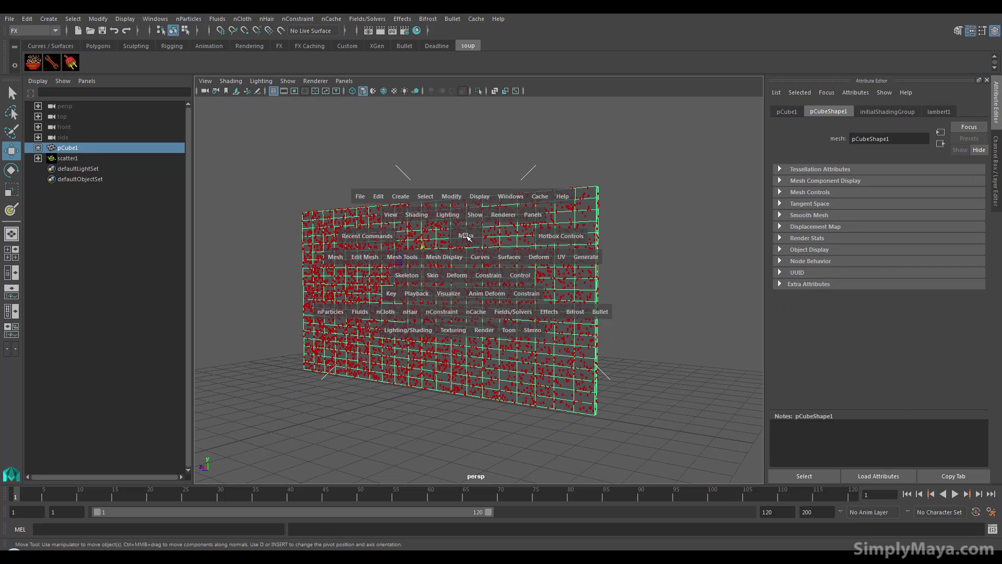
{"action": "right_click", "coordinate": [473, 231]}
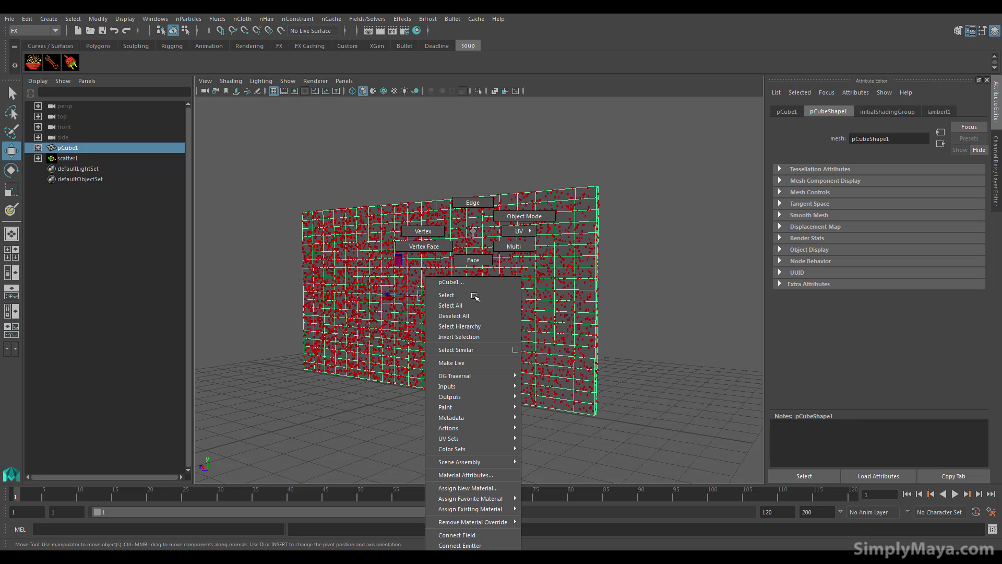
{"action": "left_click", "coordinate": [467, 488]}
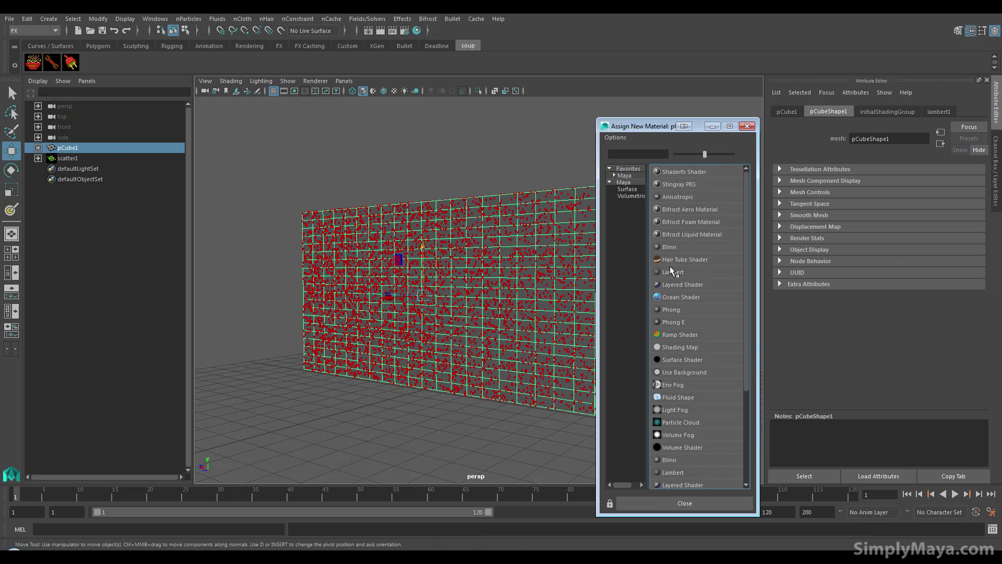
{"action": "left_click", "coordinate": [672, 272]}
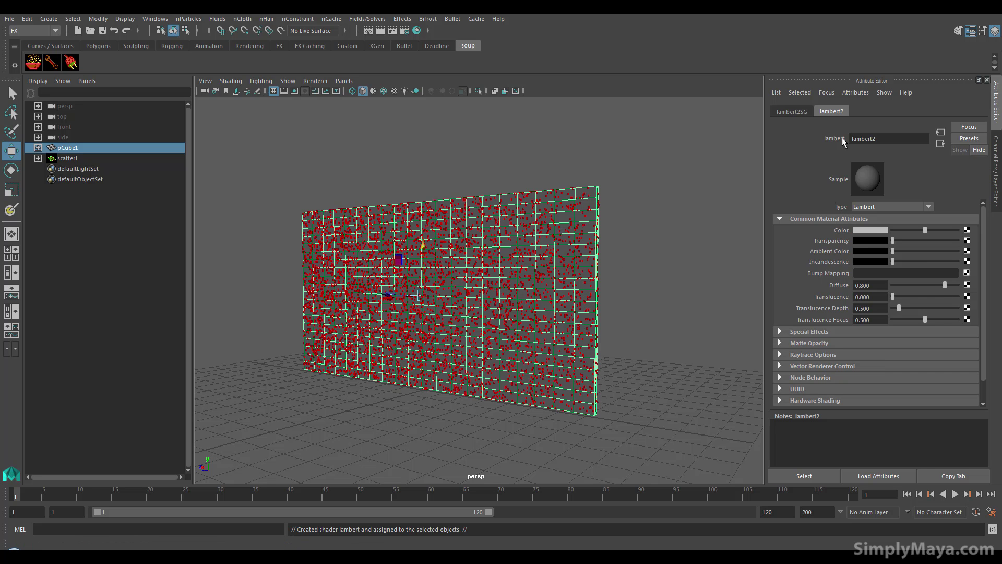
Step: Start the 3D Paint Tool on the wall, open its tool settings and turn on textured shading in the viewport
{"action": "left_click", "coordinate": [512, 253]}
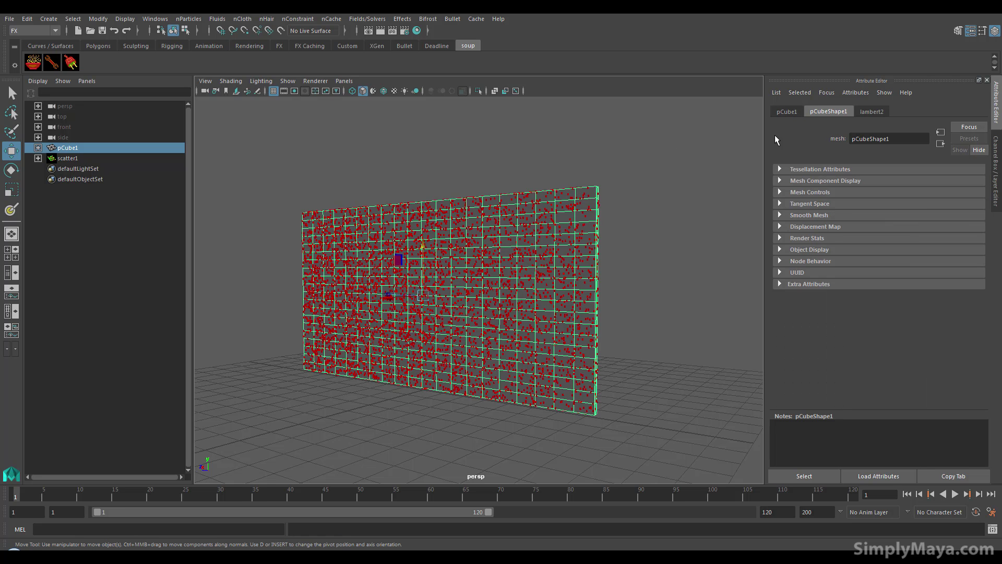
{"action": "key", "text": "space"}
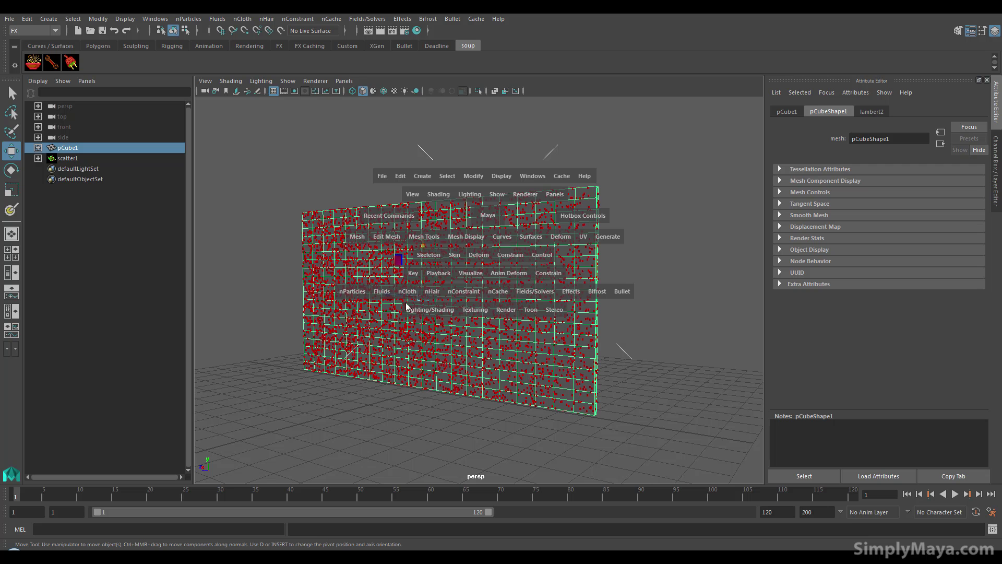
{"action": "left_click_drag", "start_coordinate": [479, 312], "coordinate": [494, 340]}
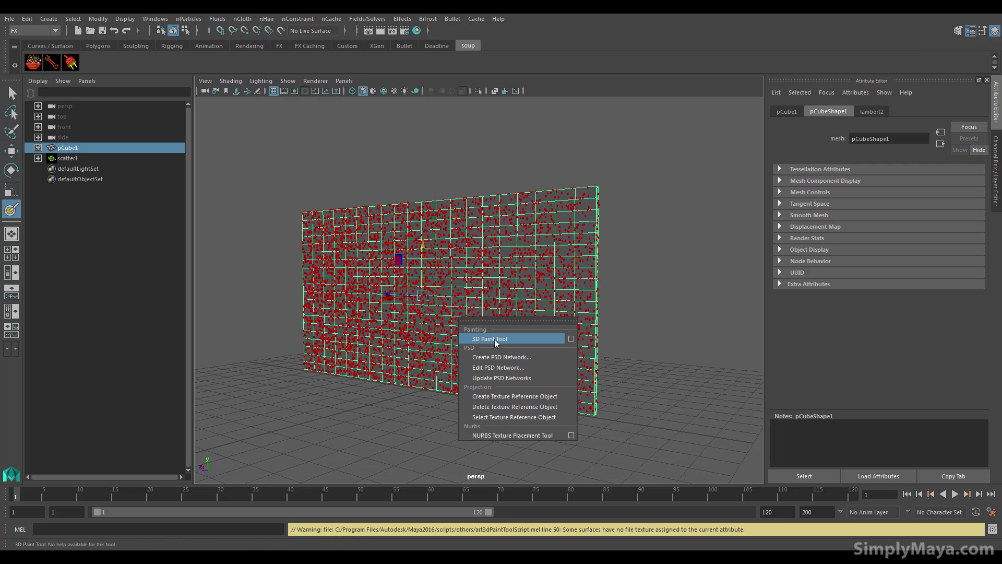
{"action": "double_click", "coordinate": [12, 209]}
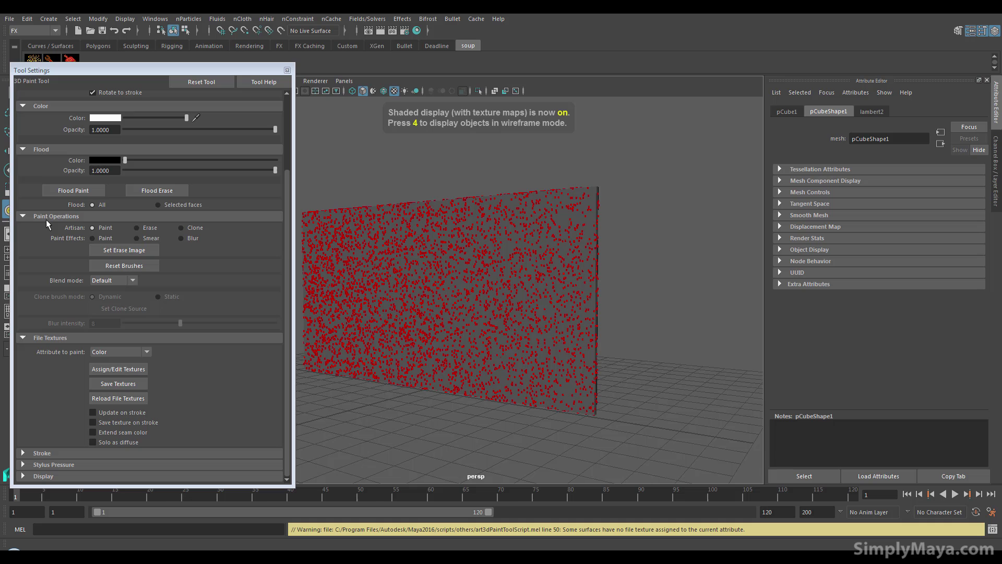
Step: Assign a 1024 by 1024 Maya IFF file texture to the wall's Color attribute for painting
{"action": "left_click", "coordinate": [138, 369]}
{"action": "left_click", "coordinate": [421, 210]}
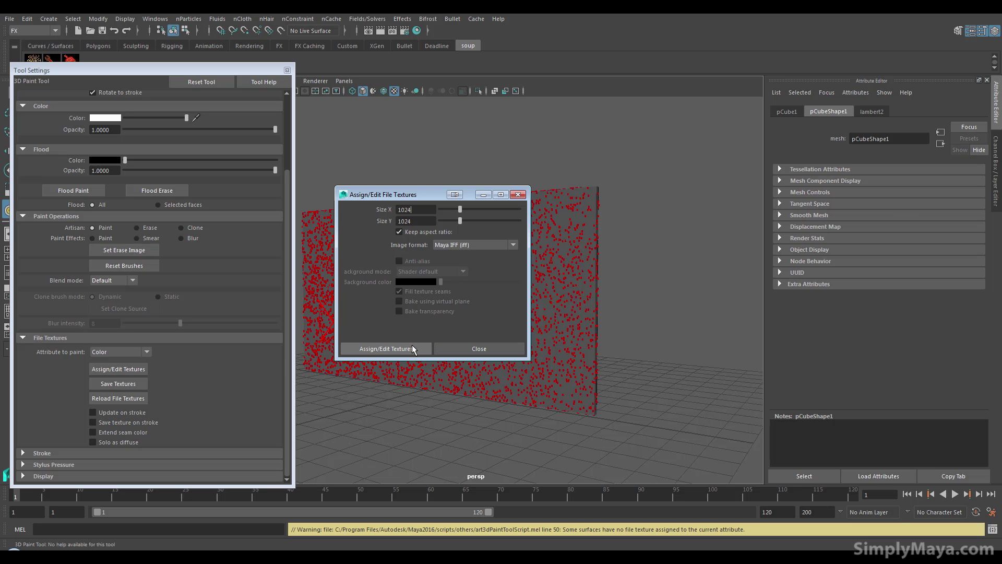
{"action": "left_click", "coordinate": [386, 348]}
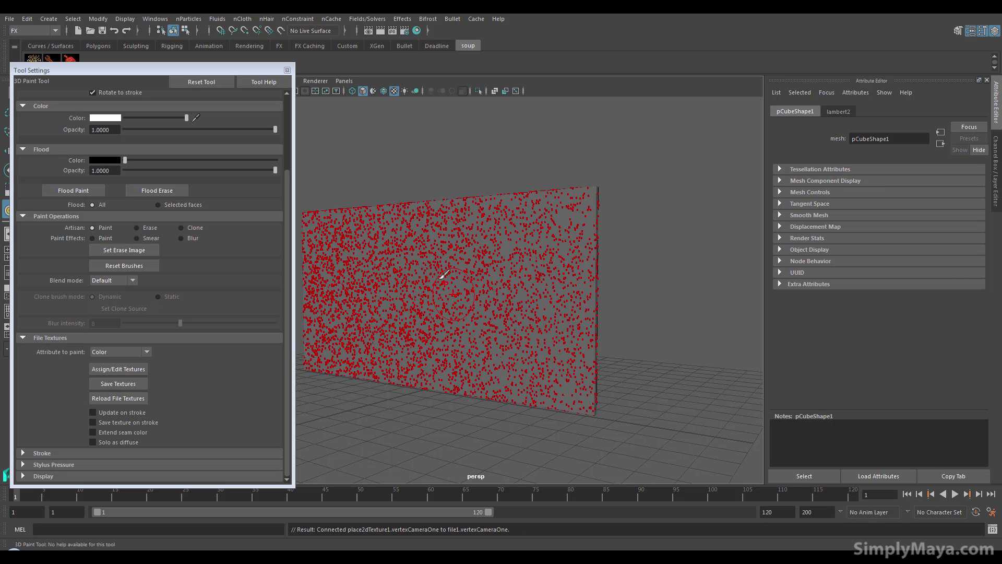
Step: Paint a trial white patch on the wall and flood the whole wall with black
{"action": "mouse_move", "coordinate": [425, 287]}
{"action": "left_mouse_down"}
{"action": "mouse_move", "coordinate": [418, 281]}
{"action": "mouse_move", "coordinate": [438, 268]}
{"action": "mouse_move", "coordinate": [415, 222]}
{"action": "mouse_move", "coordinate": [514, 222]}
{"action": "mouse_move", "coordinate": [439, 260]}
{"action": "mouse_move", "coordinate": [439, 291]}
{"action": "mouse_move", "coordinate": [380, 284]}
{"action": "mouse_move", "coordinate": [373, 306]}
{"action": "left_mouse_up"}
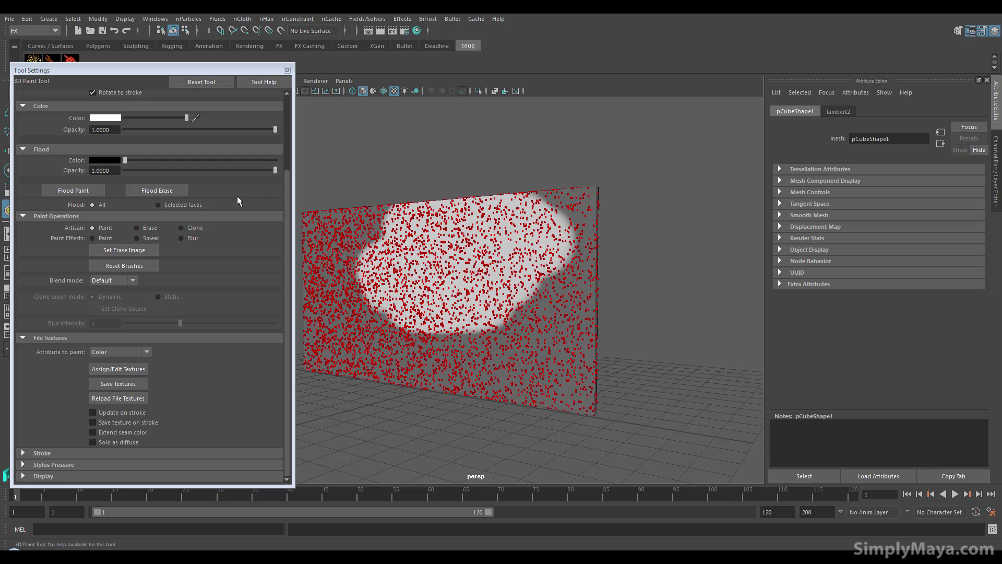
{"action": "scroll", "coordinate": [288, 183], "scroll_direction": "up", "scroll_amount": 2}
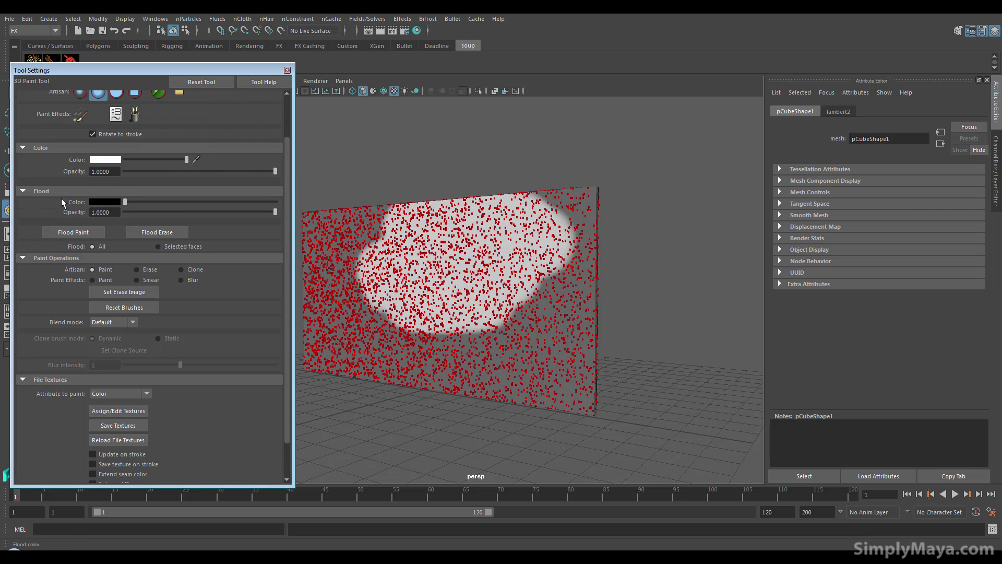
{"action": "left_click", "coordinate": [90, 232]}
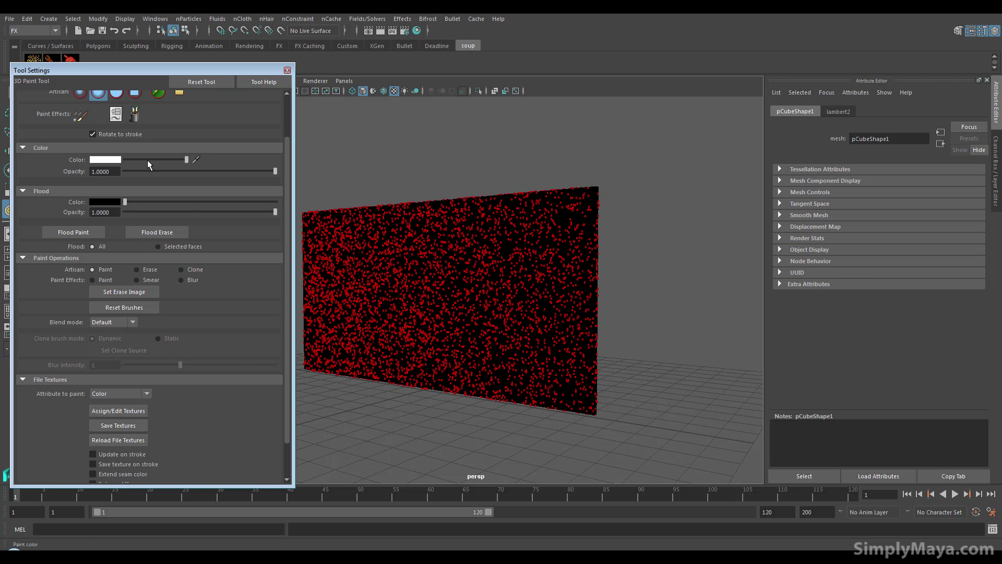
Step: Paint a soft white spot near the wall's centre and try to save the painted texture
{"action": "mouse_move", "coordinate": [454, 291]}
{"action": "left_mouse_down", "text": "alt"}
{"action": "mouse_move", "coordinate": [549, 286]}
{"action": "mouse_move", "coordinate": [473, 297]}
{"action": "mouse_move", "coordinate": [488, 282]}
{"action": "mouse_move", "coordinate": [367, 315]}
{"action": "mouse_move", "coordinate": [316, 306]}
{"action": "mouse_move", "coordinate": [321, 317]}
{"action": "mouse_move", "coordinate": [416, 315]}
{"action": "mouse_move", "coordinate": [326, 315]}
{"action": "mouse_move", "coordinate": [449, 278]}
{"action": "mouse_move", "coordinate": [555, 291]}
{"action": "mouse_move", "coordinate": [575, 358]}
{"action": "mouse_move", "coordinate": [474, 362]}
{"action": "mouse_move", "coordinate": [422, 297]}
{"action": "mouse_move", "coordinate": [548, 284]}
{"action": "mouse_move", "coordinate": [598, 351]}
{"action": "mouse_move", "coordinate": [551, 266]}
{"action": "mouse_move", "coordinate": [586, 291]}
{"action": "mouse_move", "coordinate": [575, 284]}
{"action": "left_mouse_up", "text": "alt"}
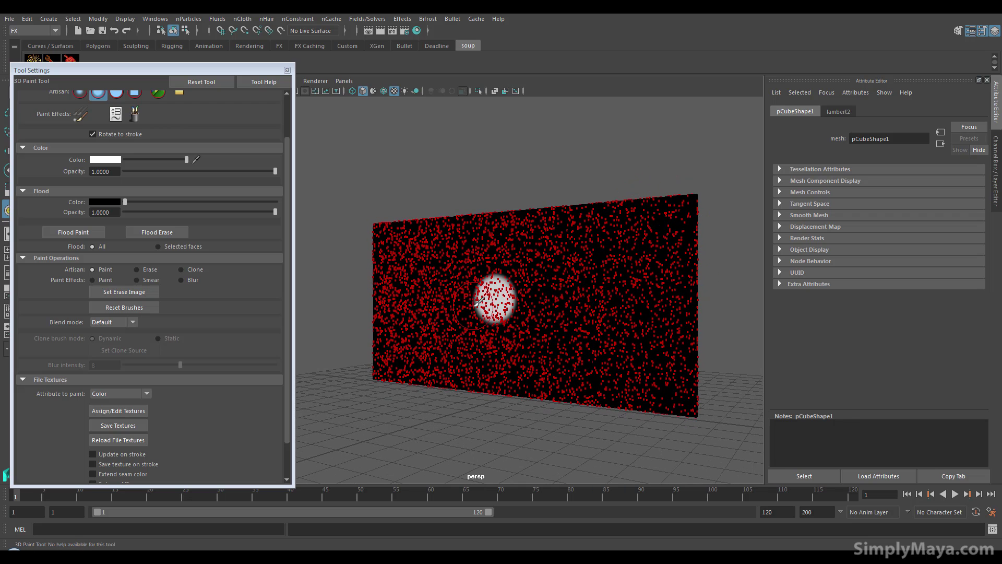
{"action": "left_click_drag", "start_coordinate": [475, 304], "coordinate": [447, 331], "text": "alt"}
{"action": "right_click_drag", "start_coordinate": [448, 331], "coordinate": [504, 305], "text": "alt"}
{"action": "left_click_drag", "start_coordinate": [504, 326], "coordinate": [525, 305], "text": "alt"}
{"action": "right_click_drag", "start_coordinate": [526, 305], "coordinate": [485, 314], "text": "alt"}
{"action": "left_click", "coordinate": [144, 425]}
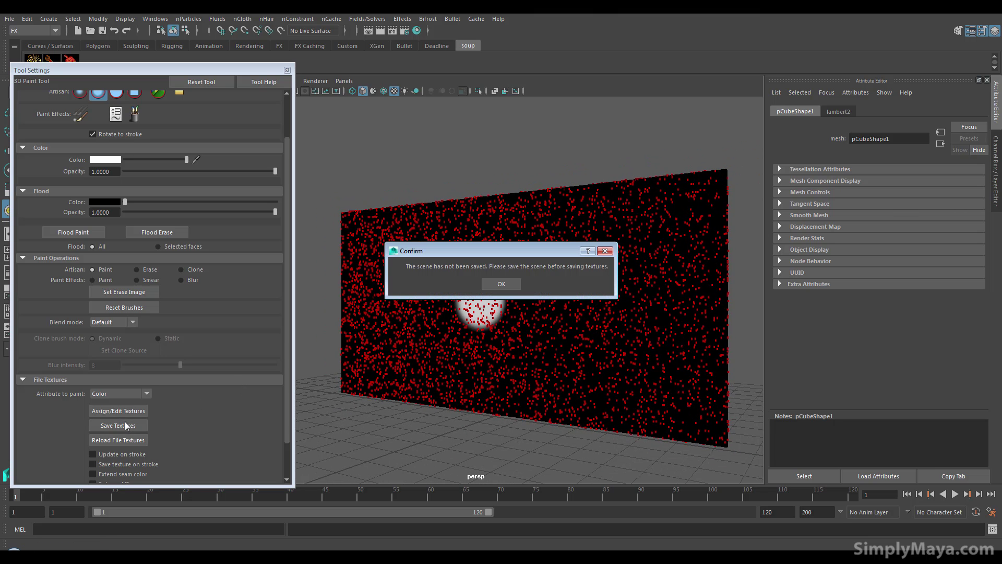
{"action": "left_click", "coordinate": [501, 284]}
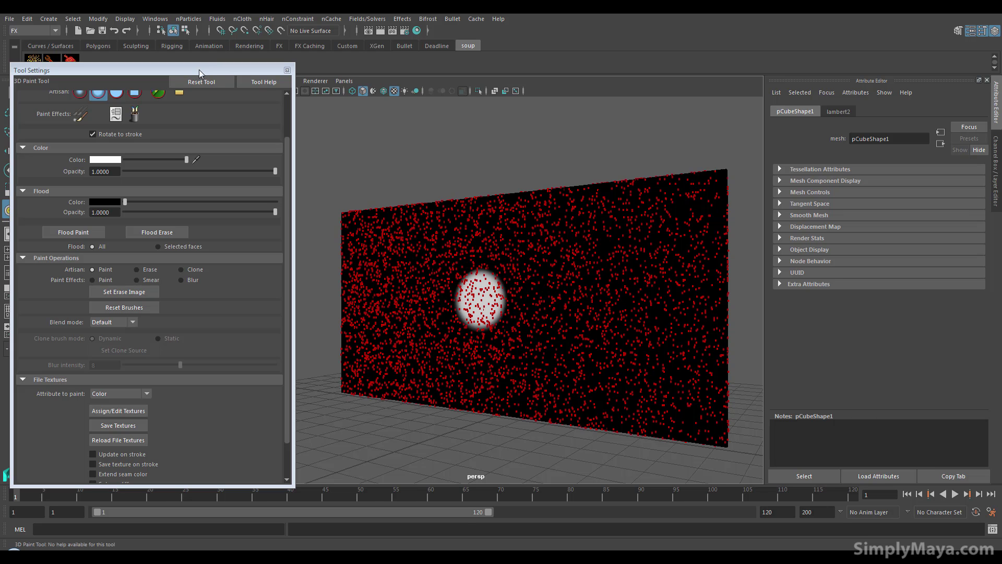
Step: Set the current project to the soup_shatter folder on drive Z
{"action": "left_click_drag", "start_coordinate": [199, 70], "coordinate": [363, 153]}
{"action": "left_click", "coordinate": [9, 18]}
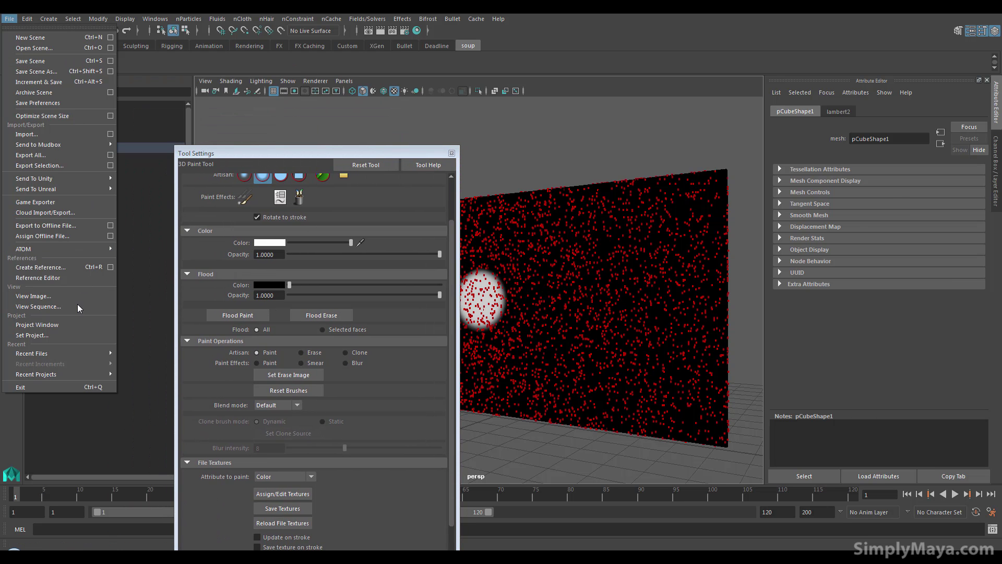
{"action": "left_click", "coordinate": [71, 332]}
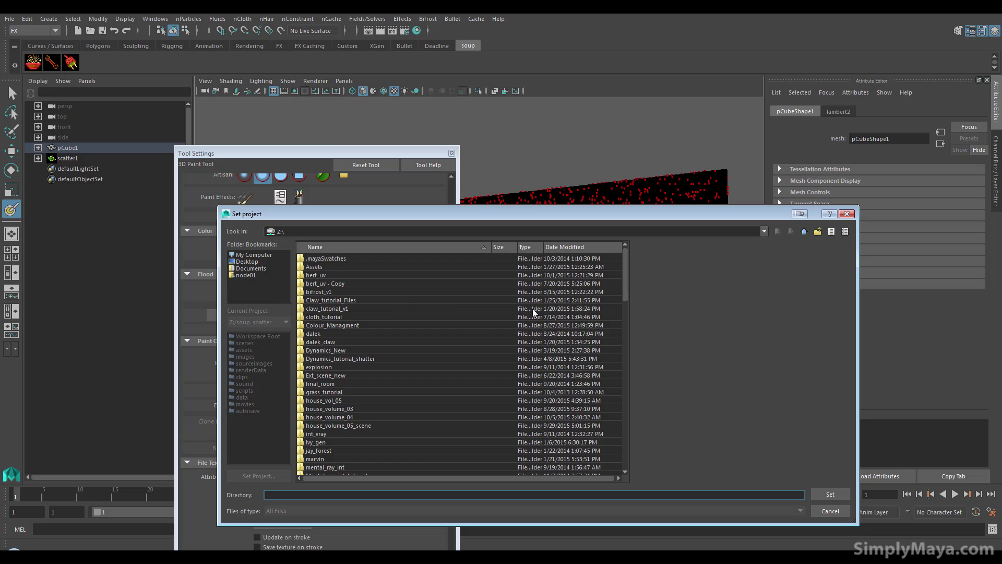
{"action": "left_click_drag", "start_coordinate": [624, 291], "coordinate": [626, 331]}
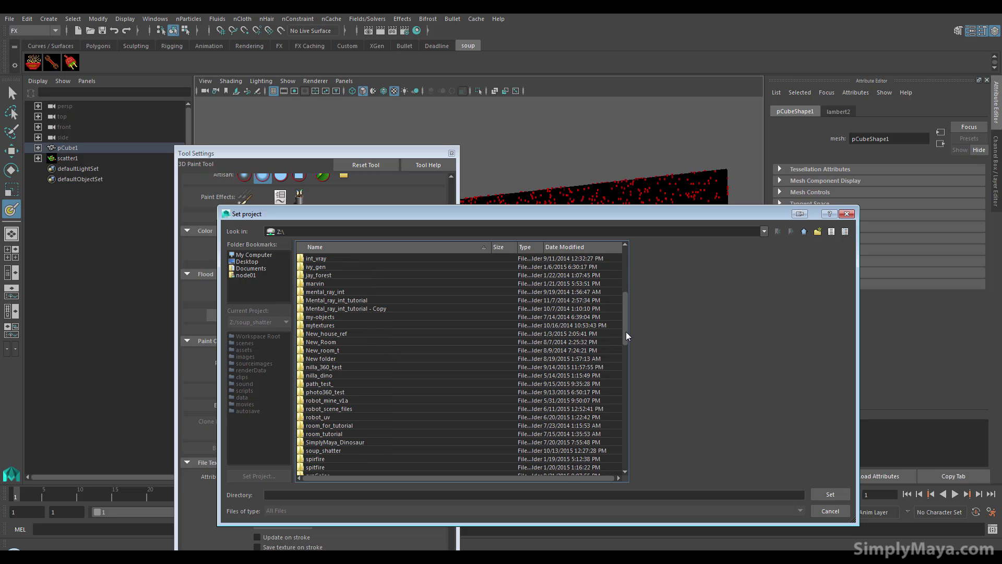
{"action": "double_click", "coordinate": [330, 451]}
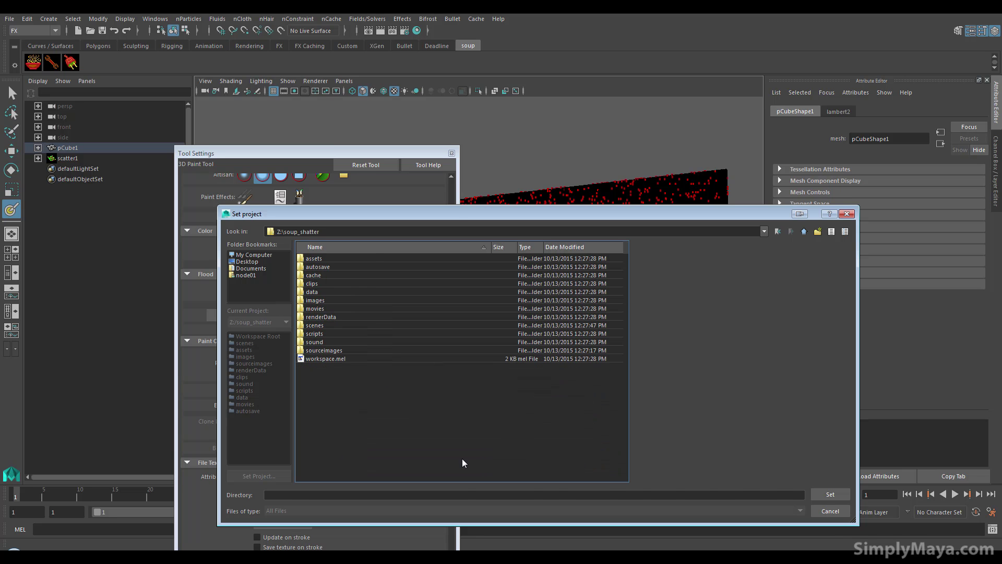
{"action": "left_click", "coordinate": [819, 494]}
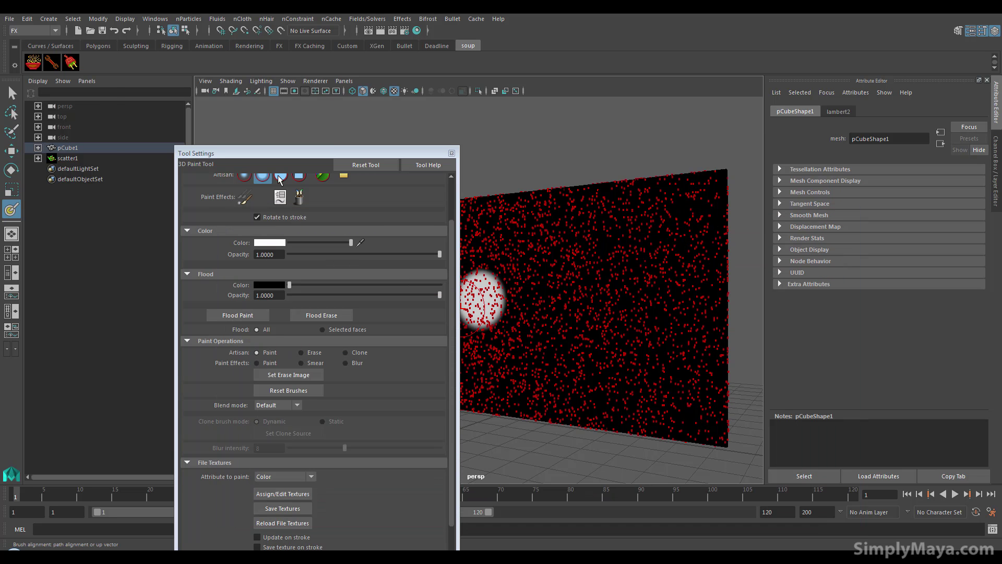
Step: Save the scene under the new name shatter_v2 in the project's scenes folder
{"action": "left_click", "coordinate": [9, 19]}
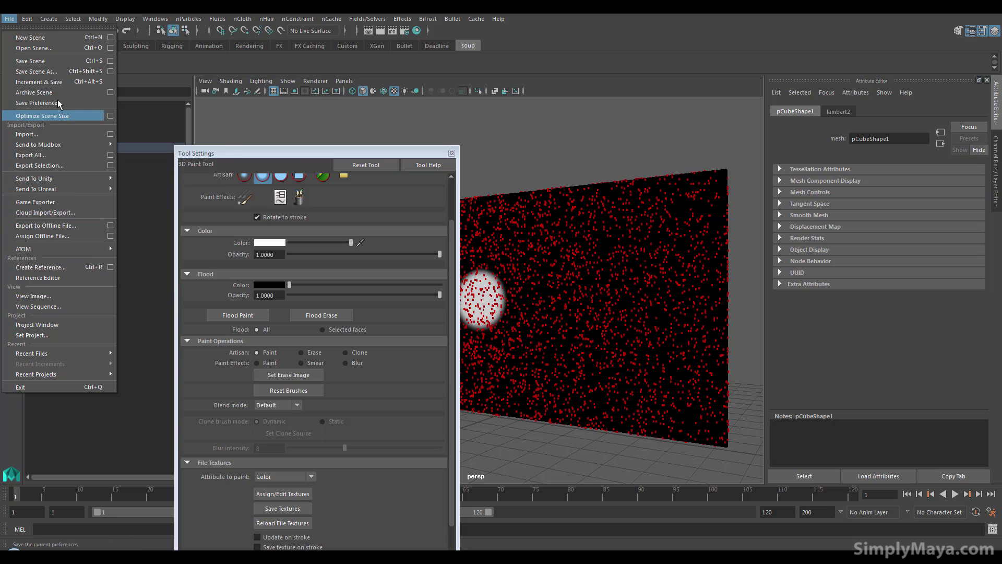
{"action": "left_click", "coordinate": [37, 72]}
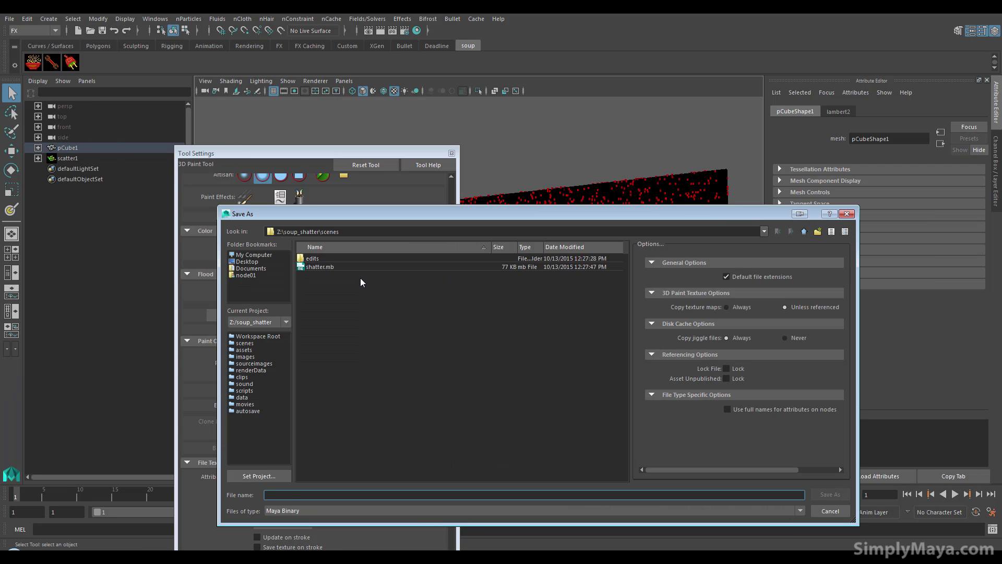
{"action": "left_click", "coordinate": [351, 269]}
{"action": "left_click", "coordinate": [285, 498]}
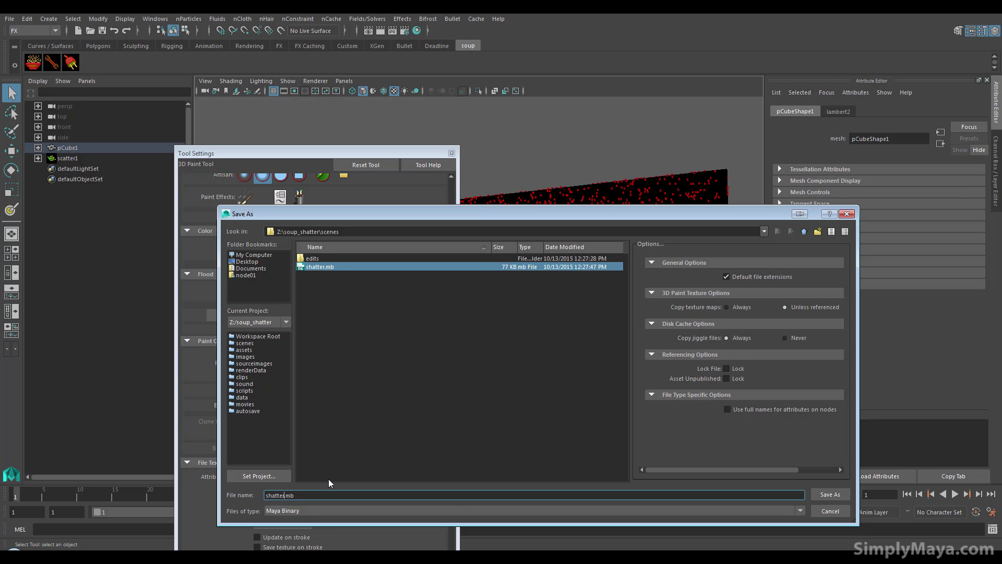
{"action": "type", "text": "01"}
{"action": "key", "text": "Return"}
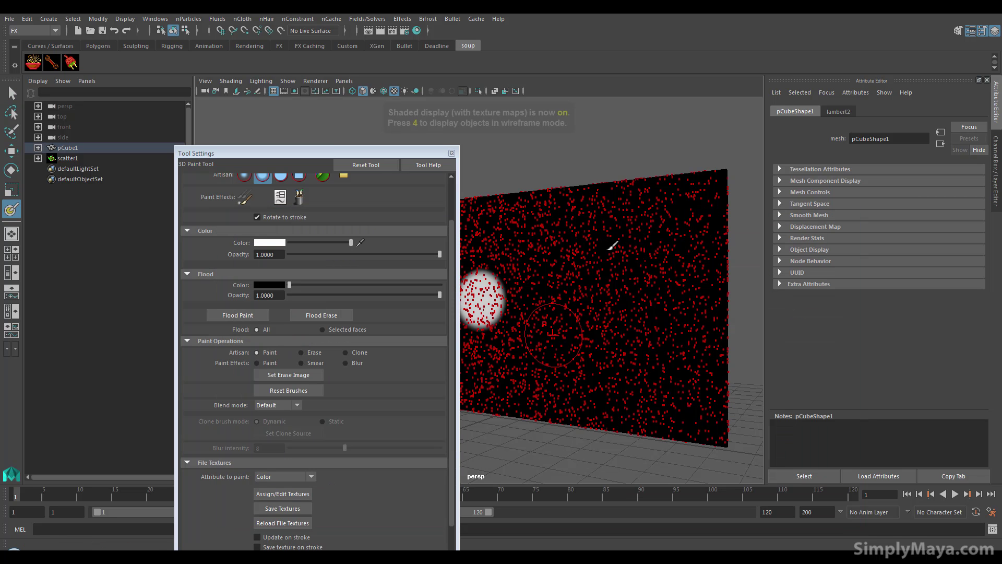
Step: Save the painted wall texture to the project and close the 3D Paint Tool settings
{"action": "left_click", "coordinate": [282, 509]}
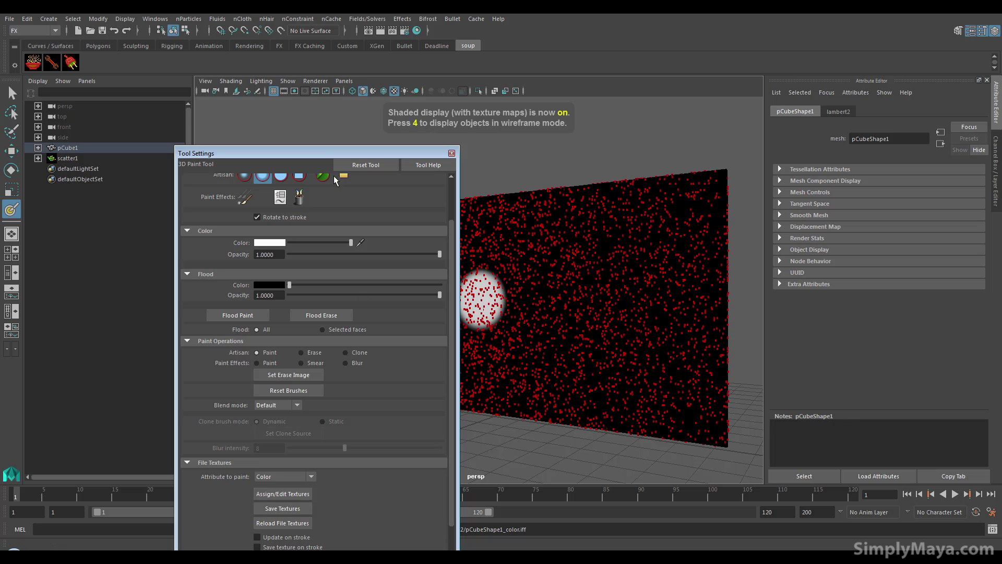
{"action": "left_click_drag", "start_coordinate": [324, 154], "coordinate": [390, 34]}
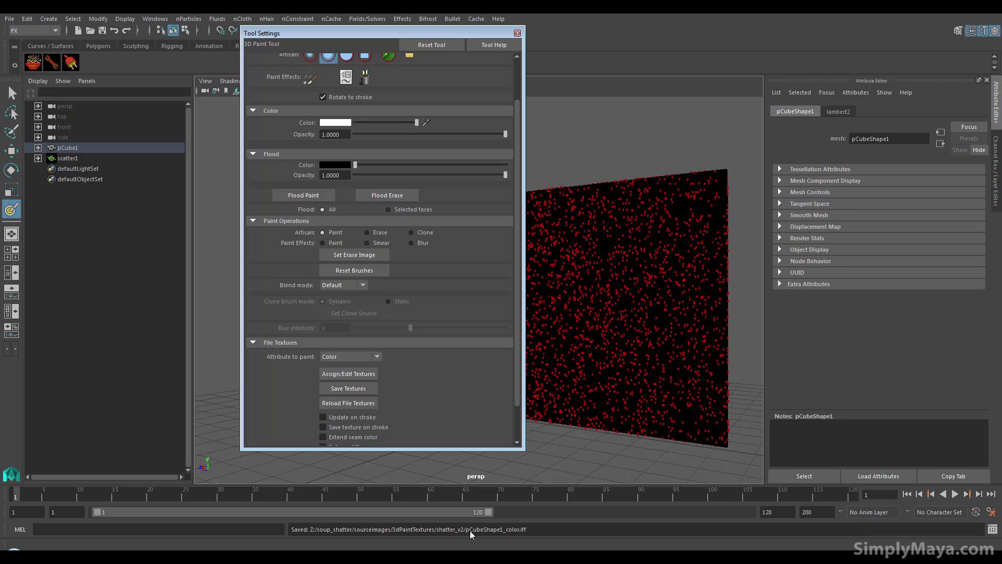
{"action": "left_click_drag", "start_coordinate": [486, 40], "coordinate": [455, 57]}
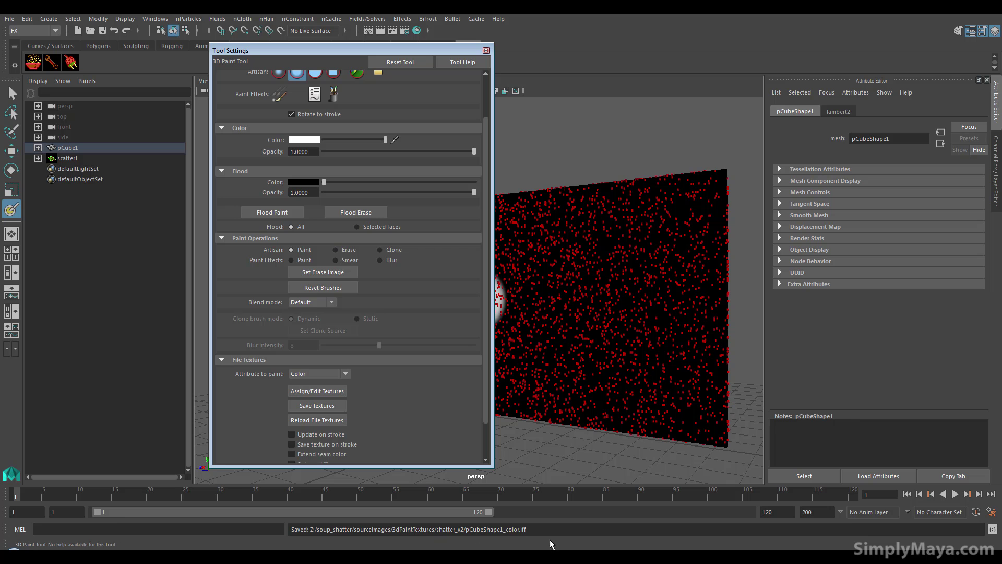
{"action": "left_click", "coordinate": [487, 50]}
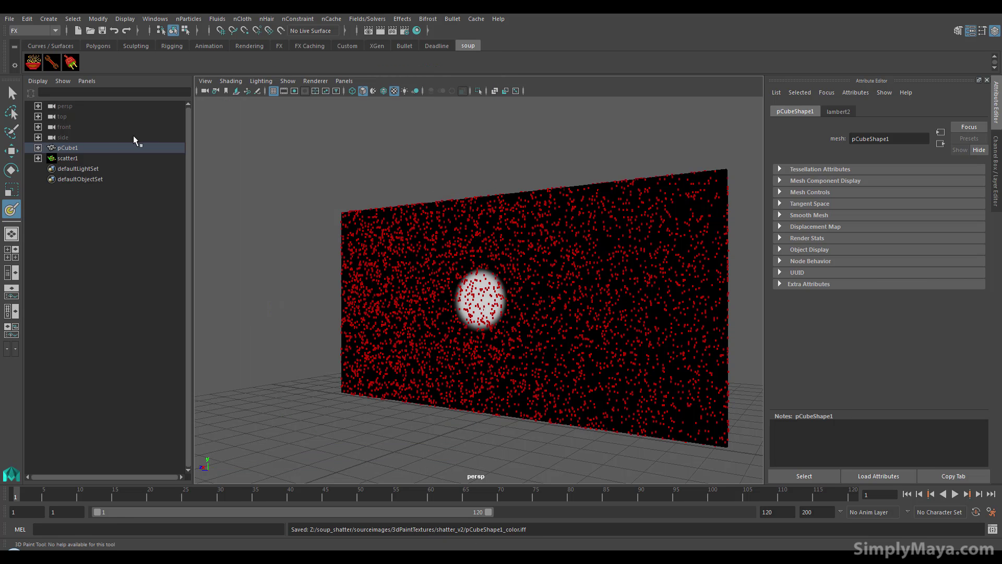
Step: Connect a File node to scatter1's texture filter and load pCubeShape1_color.iff from the 3dPaintTextures/shatter_v2 folder
{"action": "left_click", "coordinate": [68, 158]}
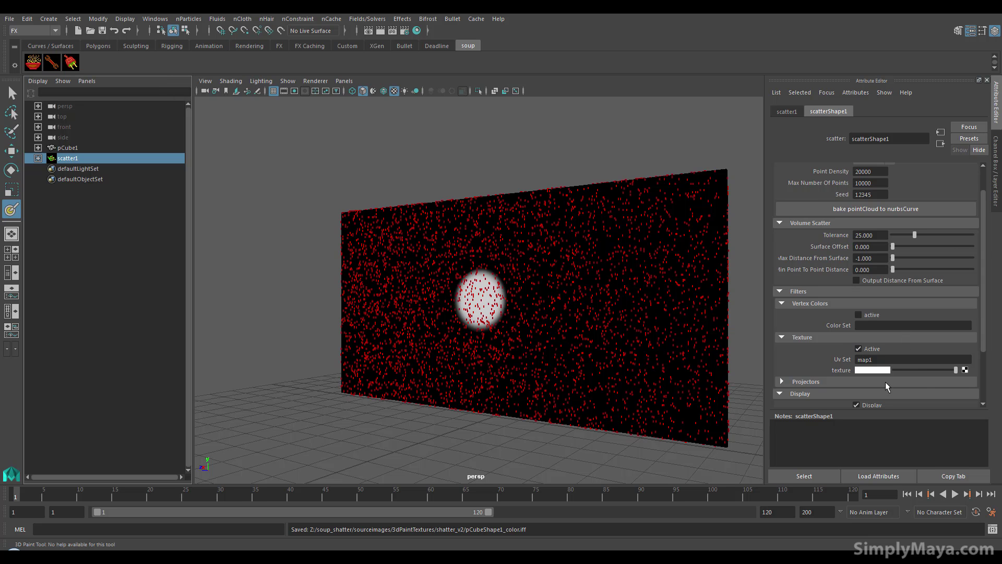
{"action": "left_click", "coordinate": [965, 370]}
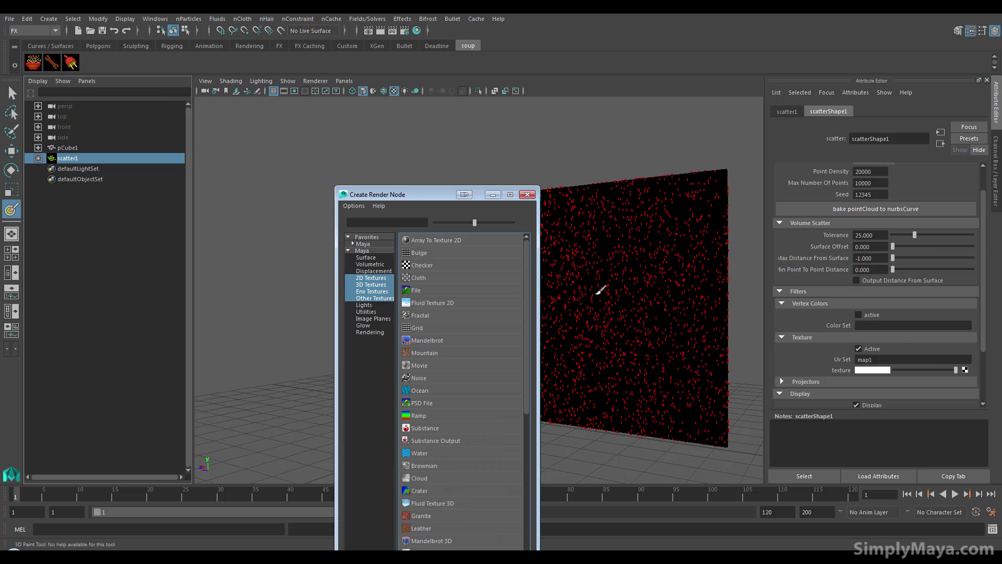
{"action": "left_click", "coordinate": [427, 290]}
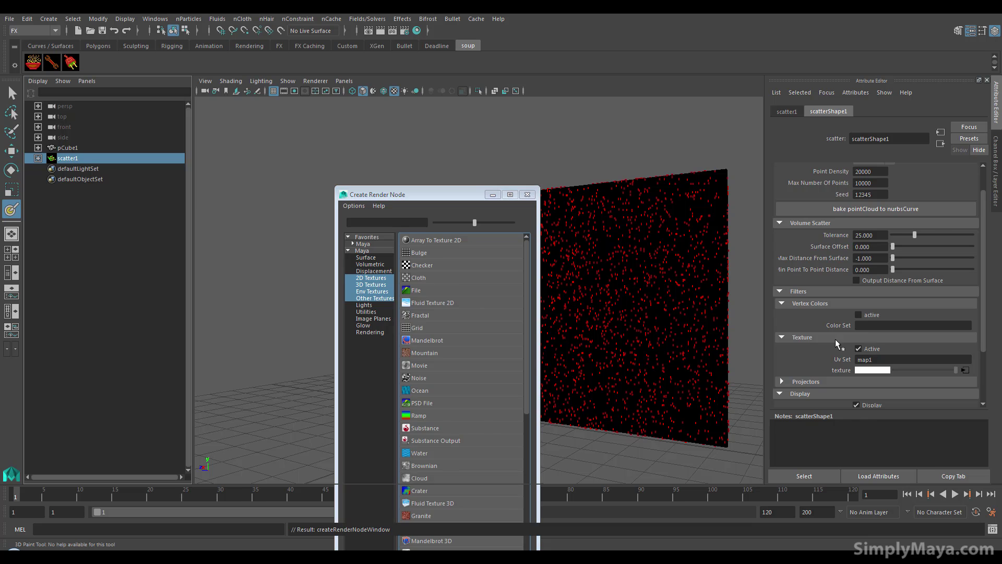
{"action": "left_click", "coordinate": [970, 255]}
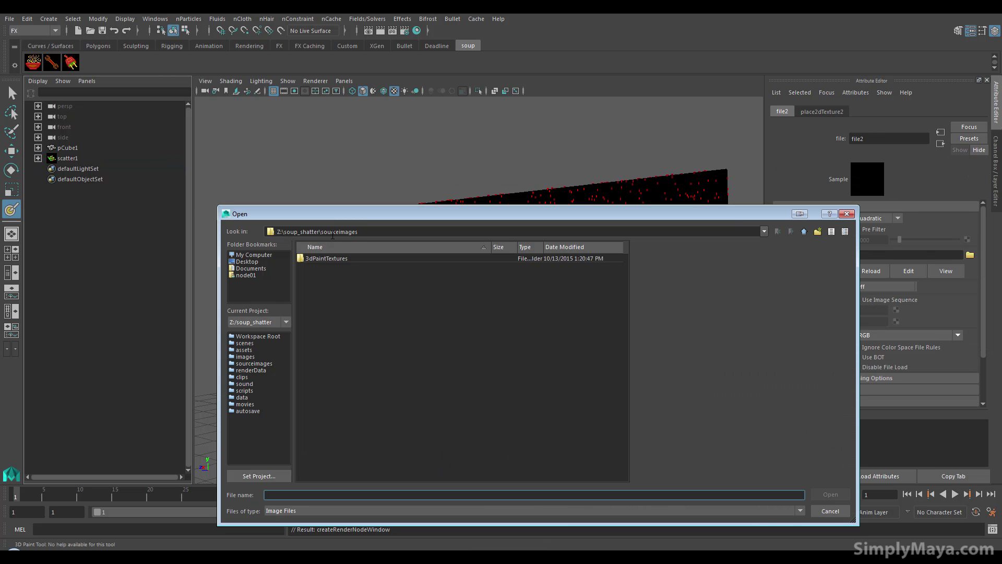
{"action": "double_click", "coordinate": [323, 259]}
{"action": "double_click", "coordinate": [336, 265]}
{"action": "double_click", "coordinate": [346, 260]}
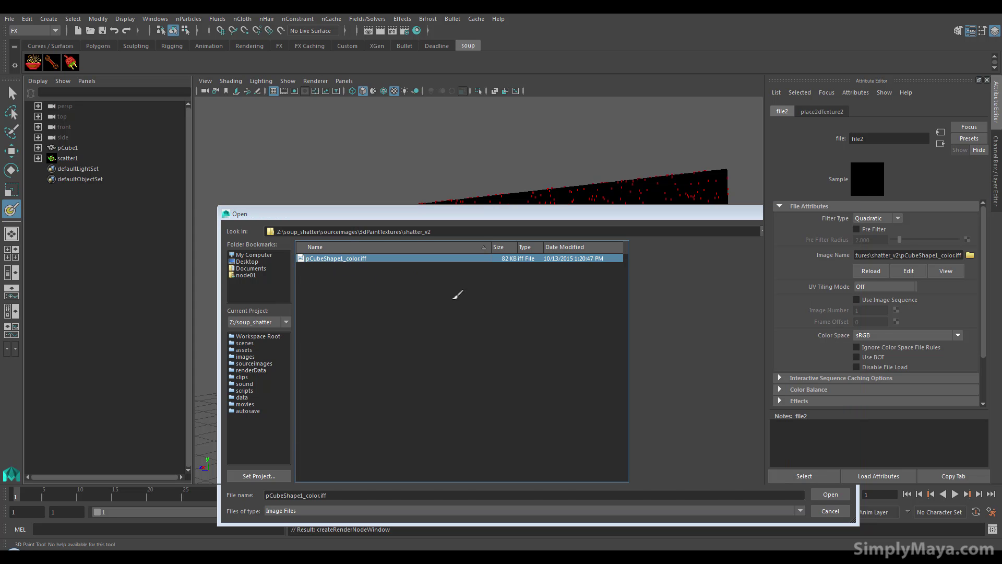
Step: Examine how the scatter points are distributed over the painted white spot, both close up and from a distance
{"action": "left_click_drag", "start_coordinate": [504, 308], "coordinate": [454, 331], "text": "alt"}
{"action": "right_click_drag", "start_coordinate": [407, 329], "coordinate": [648, 342], "text": "alt"}
{"action": "mouse_move", "coordinate": [417, 345]}
{"action": "left_mouse_down", "text": "alt"}
{"action": "mouse_move", "coordinate": [618, 346]}
{"action": "mouse_move", "coordinate": [449, 340]}
{"action": "mouse_move", "coordinate": [534, 343]}
{"action": "mouse_move", "coordinate": [435, 359]}
{"action": "mouse_move", "coordinate": [493, 360]}
{"action": "left_mouse_up", "text": "alt"}
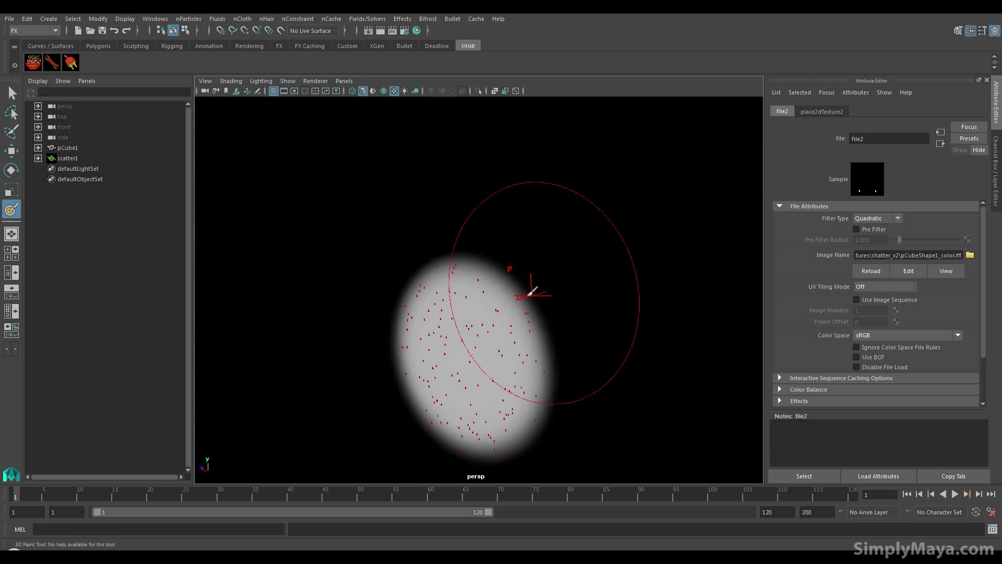
{"action": "right_click_drag", "start_coordinate": [537, 294], "coordinate": [235, 331], "text": "alt"}
{"action": "left_click_drag", "start_coordinate": [395, 335], "coordinate": [397, 338], "text": "alt"}
{"action": "middle_click_drag", "start_coordinate": [378, 340], "coordinate": [315, 342], "text": "alt"}
{"action": "right_click_drag", "start_coordinate": [475, 343], "coordinate": [391, 347], "text": "alt"}
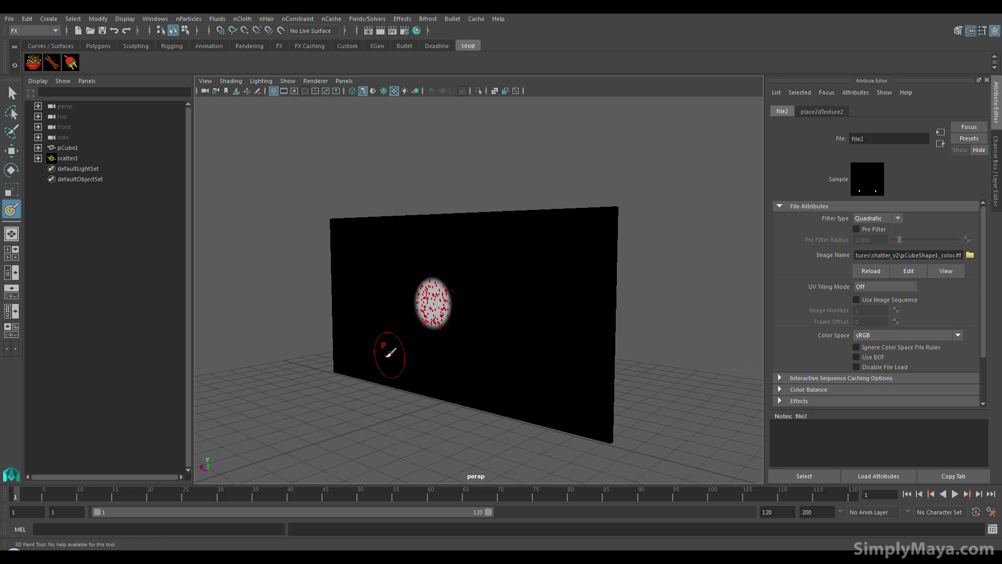
{"action": "left_click_drag", "start_coordinate": [391, 347], "coordinate": [398, 347], "text": "alt"}
Step: Create a SOuP shatter node from scatter1
{"action": "left_click", "coordinate": [68, 158]}
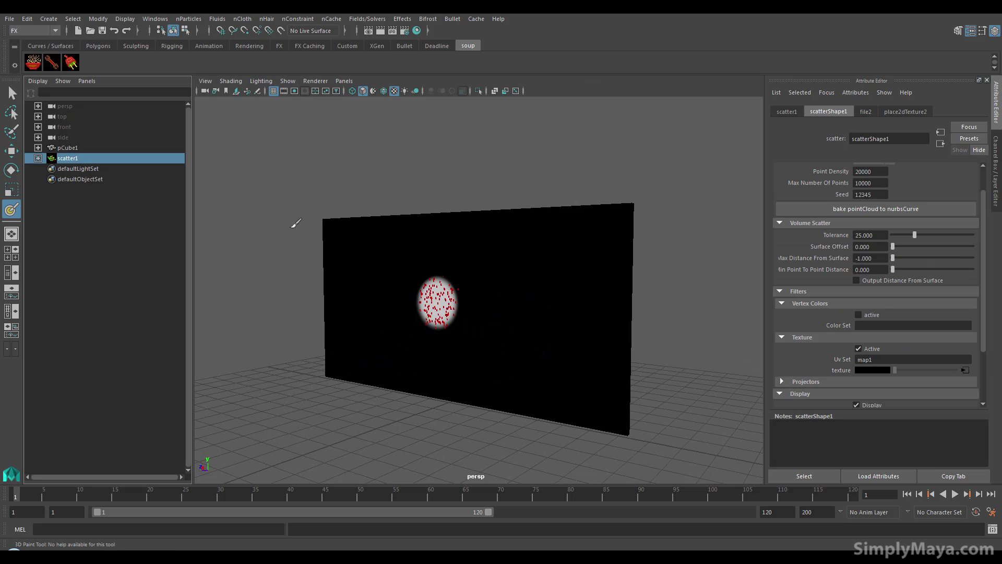
{"action": "left_click", "coordinate": [39, 64]}
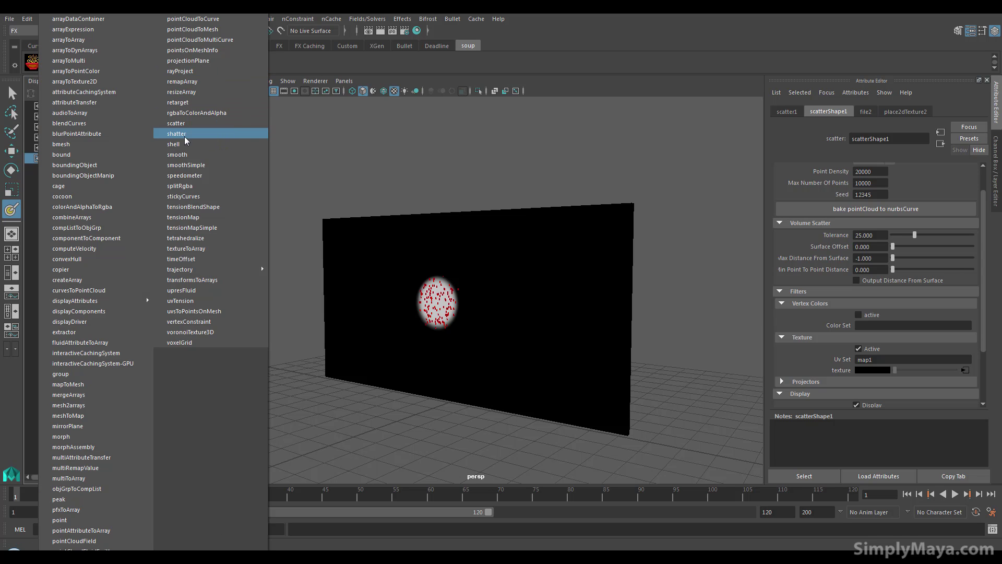
{"action": "left_click", "coordinate": [176, 134]}
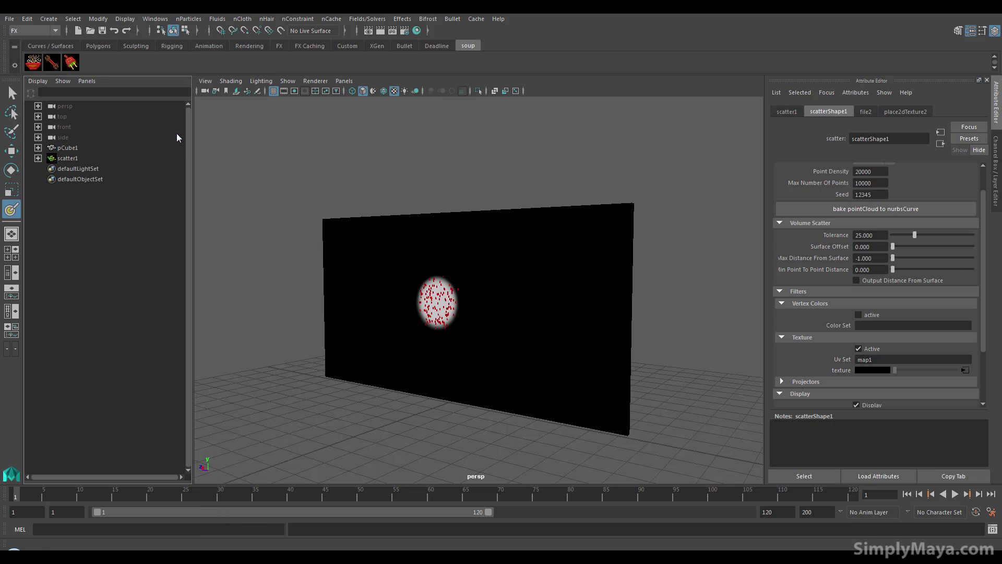
{"action": "mouse_move", "coordinate": [449, 290]}
{"action": "left_mouse_down", "text": "alt"}
{"action": "mouse_move", "coordinate": [447, 302]}
{"action": "mouse_move", "coordinate": [455, 297]}
{"action": "left_mouse_up", "text": "alt"}
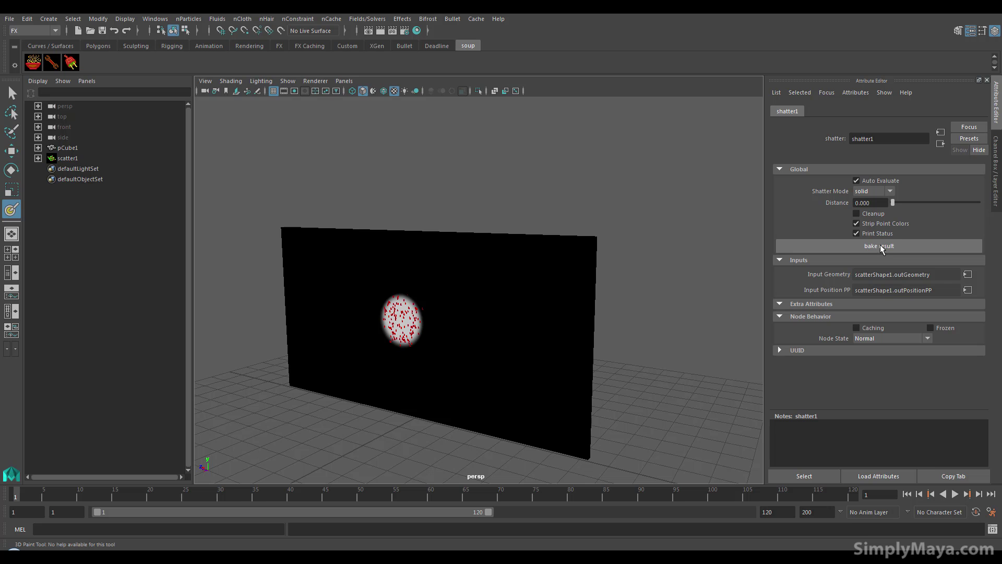
Step: Examine the wall and the scatter points inside the white spot from several angles before baking the shatter
{"action": "middle_click_drag", "start_coordinate": [481, 300], "coordinate": [474, 274], "text": "alt"}
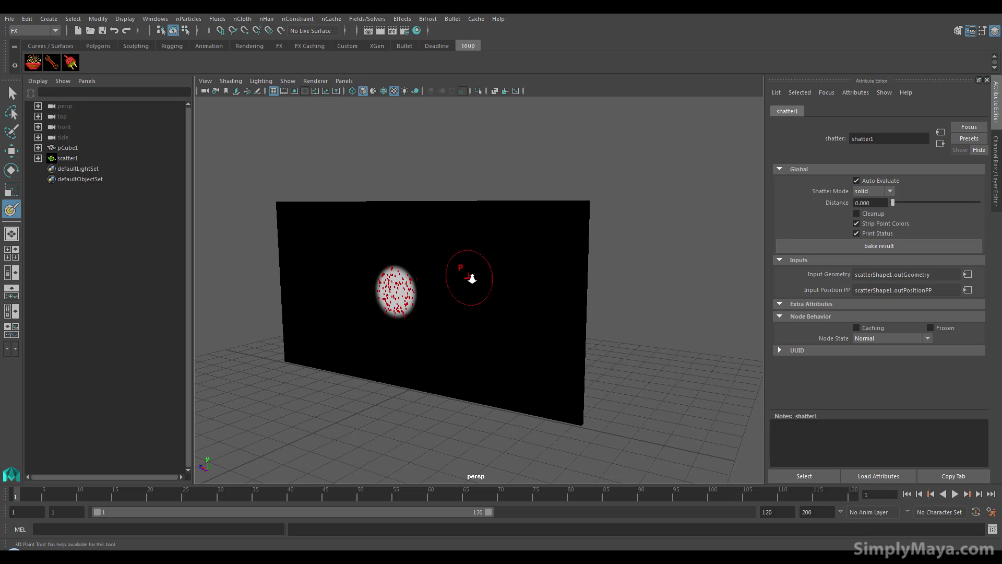
{"action": "scroll", "coordinate": [467, 271], "scroll_direction": "up", "scroll_amount": 2}
{"action": "left_click_drag", "start_coordinate": [432, 305], "coordinate": [422, 305], "text": "alt"}
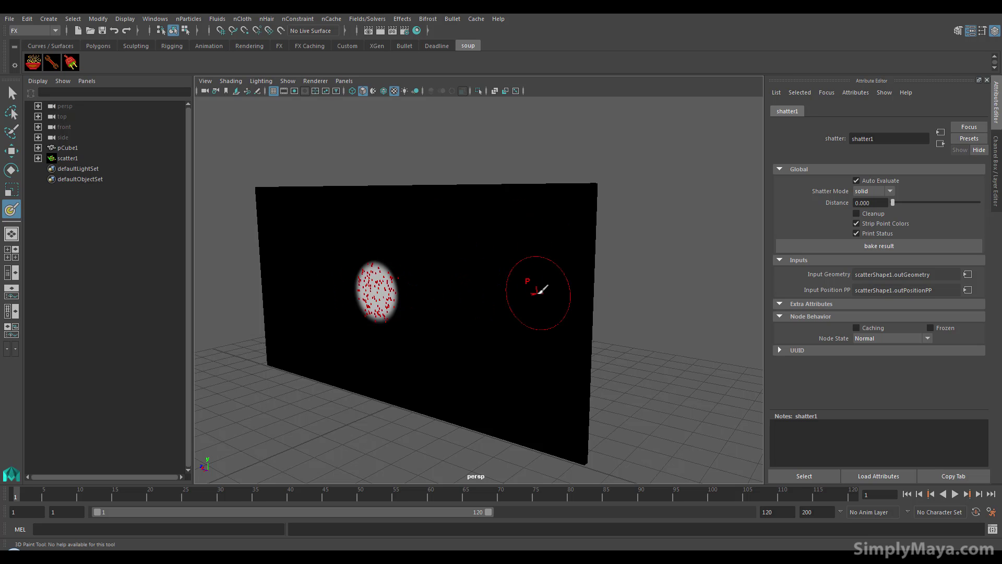
{"action": "left_click_drag", "start_coordinate": [381, 298], "coordinate": [363, 309], "text": "alt"}
{"action": "right_click_drag", "start_coordinate": [351, 310], "coordinate": [401, 314], "text": "alt"}
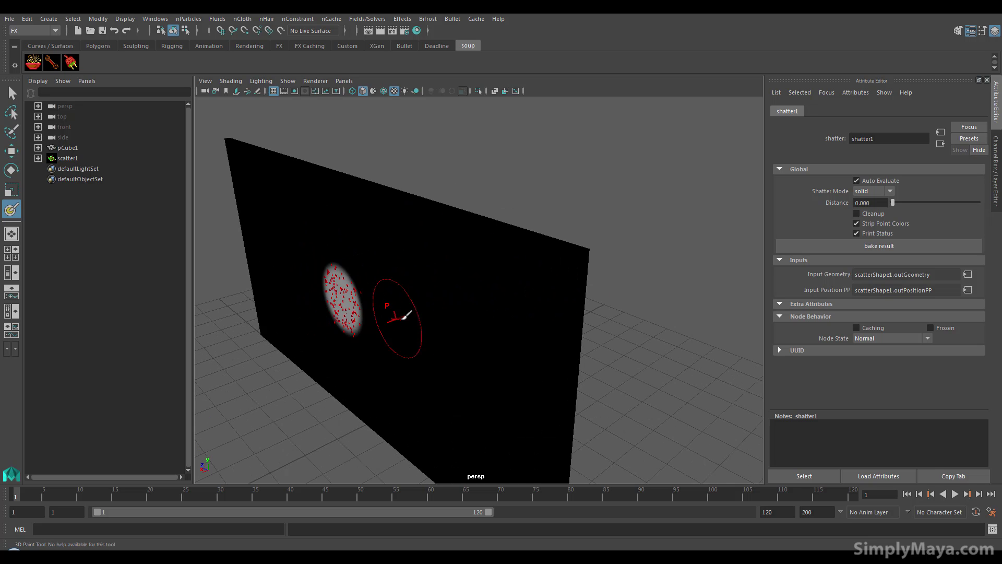
{"action": "middle_click_drag", "start_coordinate": [401, 314], "coordinate": [567, 285], "text": "alt"}
{"action": "right_click_drag", "start_coordinate": [363, 309], "coordinate": [590, 233], "text": "alt"}
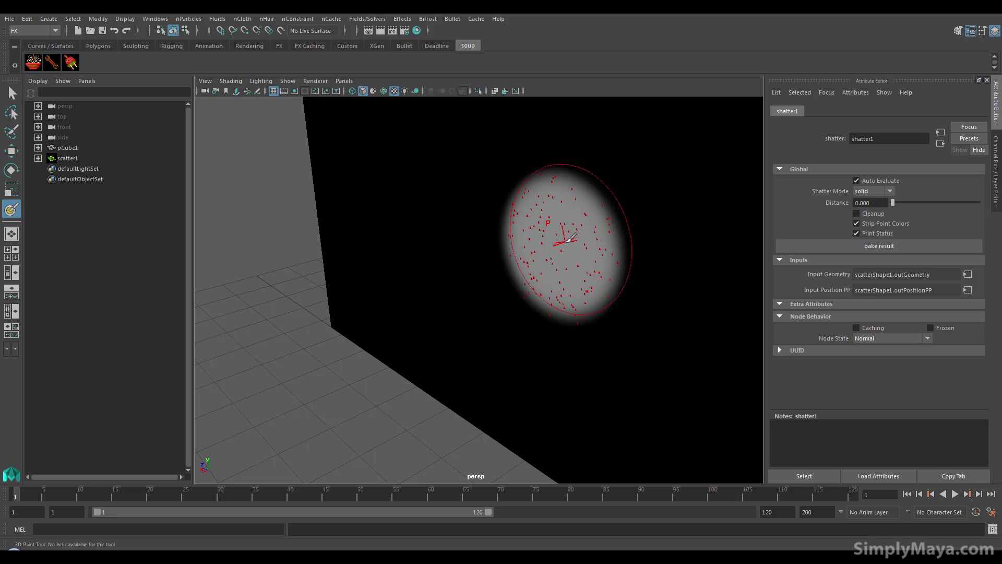
{"action": "middle_click_drag", "start_coordinate": [578, 247], "coordinate": [507, 281], "text": "alt"}
{"action": "right_click_drag", "start_coordinate": [555, 276], "coordinate": [369, 268], "text": "alt"}
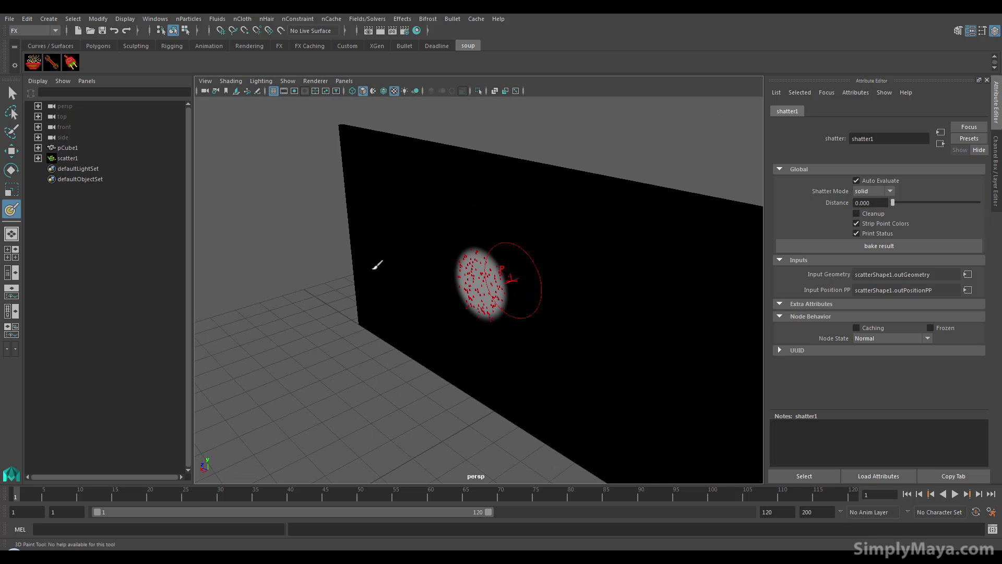
{"action": "left_click_drag", "start_coordinate": [369, 268], "coordinate": [392, 261], "text": "alt"}
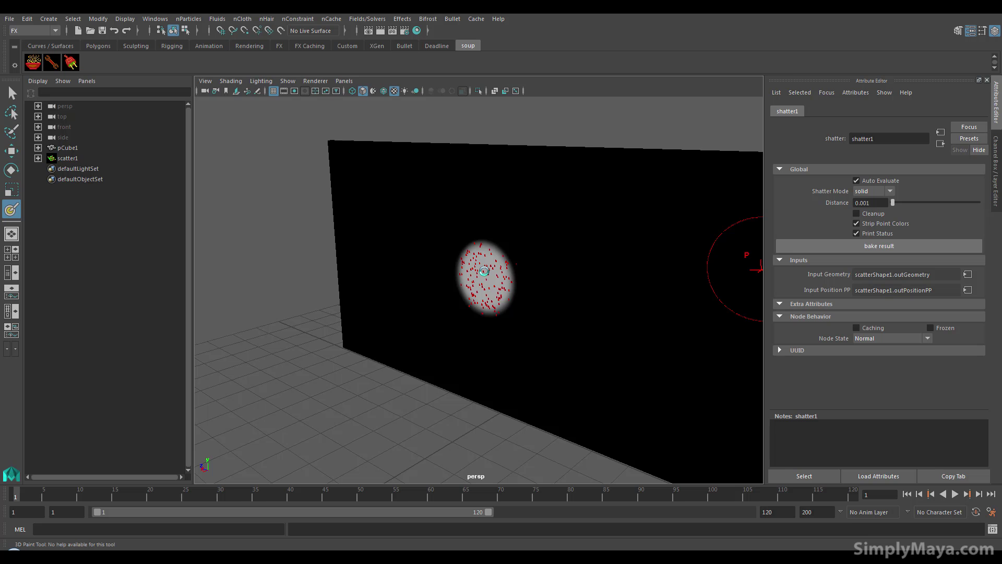
Step: Examine the baked fracture pattern in the white spot and across the rest of the wall
{"action": "left_click_drag", "start_coordinate": [486, 359], "coordinate": [539, 356], "text": "alt"}
{"action": "scroll", "coordinate": [540, 356], "scroll_direction": "up", "scroll_amount": 4}
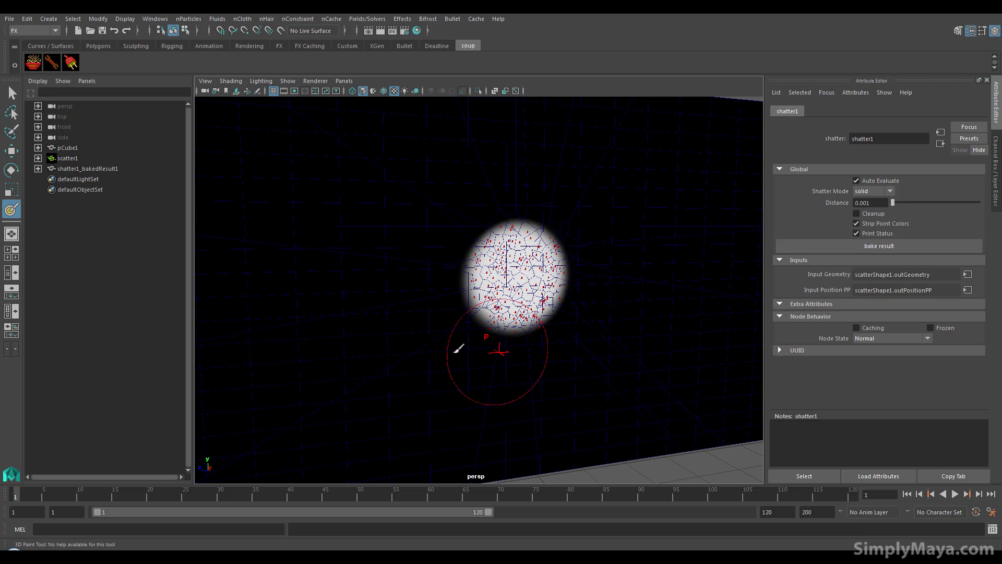
{"action": "scroll", "coordinate": [542, 350], "scroll_direction": "up", "scroll_amount": 8}
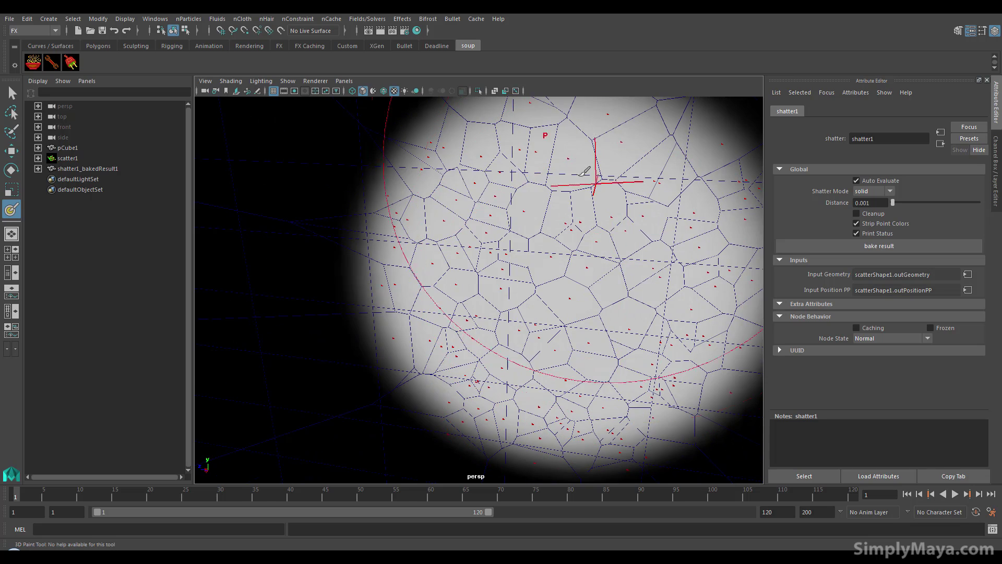
{"action": "left_click_drag", "start_coordinate": [553, 309], "coordinate": [491, 297], "text": "alt"}
{"action": "right_click_drag", "start_coordinate": [491, 298], "coordinate": [311, 320], "text": "alt"}
{"action": "mouse_move", "coordinate": [311, 320]}
{"action": "left_mouse_down", "text": "alt"}
{"action": "mouse_move", "coordinate": [332, 302]}
{"action": "mouse_move", "coordinate": [365, 295]}
{"action": "left_mouse_up", "text": "alt"}
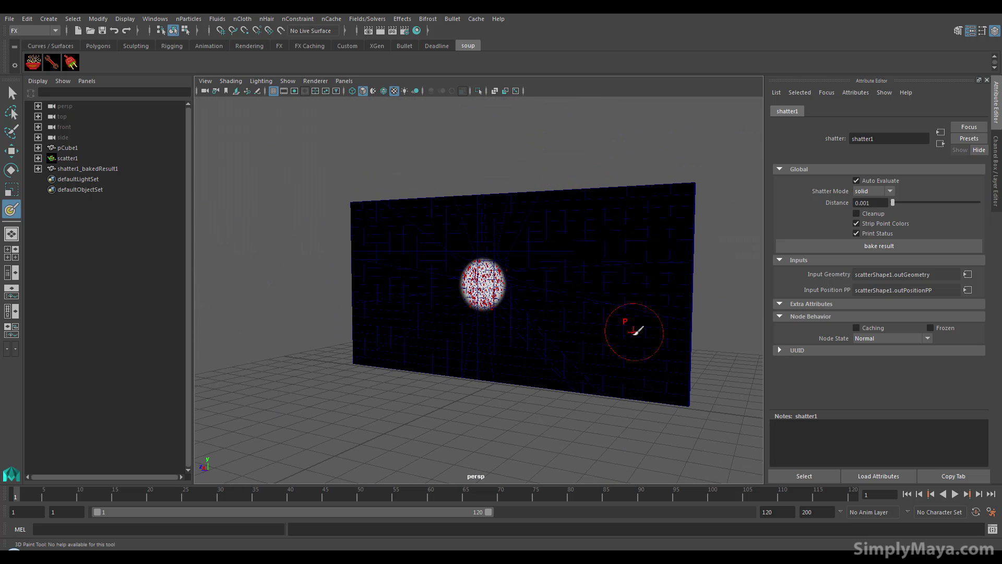
Step: Select the original wall pCube1 and hide it
{"action": "key", "text": "q"}
{"action": "left_click", "coordinate": [604, 320]}
{"action": "left_click_drag", "start_coordinate": [480, 365], "coordinate": [470, 375], "text": "alt"}
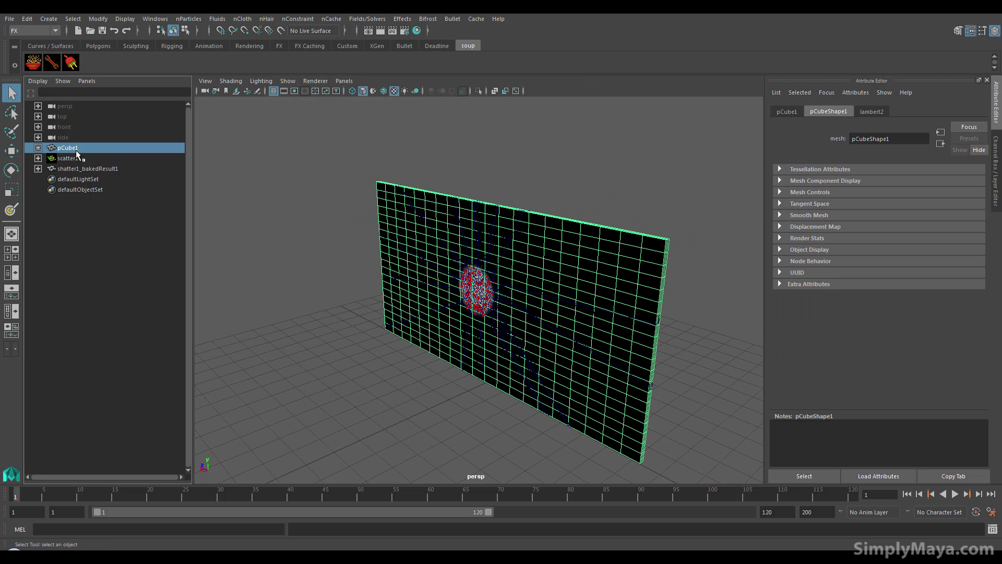
{"action": "key", "text": "ctrl+h"}
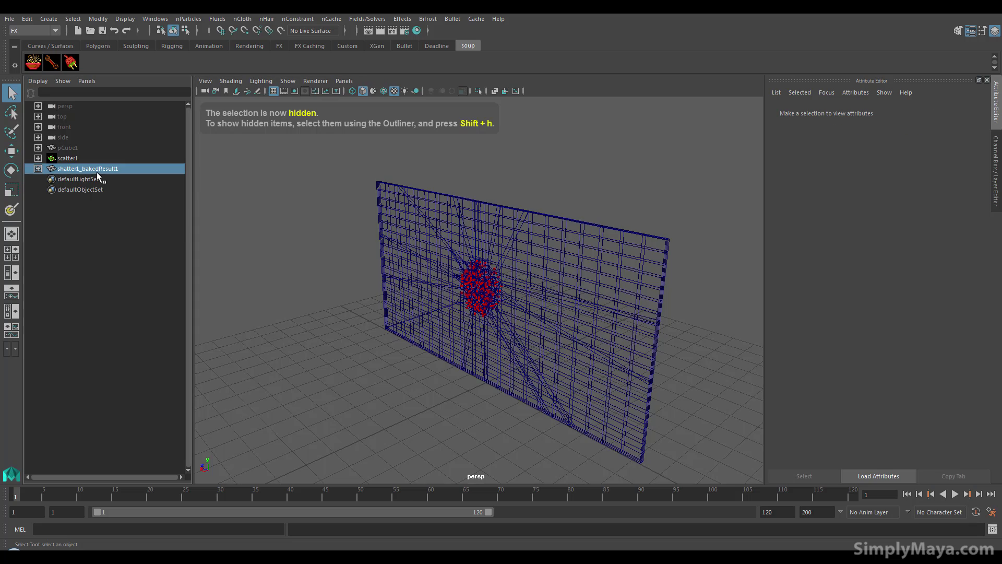
Step: Assign a new Lambert material to shatter1_bakedResult1
{"action": "left_click", "coordinate": [97, 171]}
{"action": "mouse_move", "coordinate": [418, 239]}
{"action": "left_mouse_down", "text": "alt"}
{"action": "mouse_move", "coordinate": [600, 246]}
{"action": "mouse_move", "coordinate": [414, 250]}
{"action": "left_mouse_up", "text": "alt"}
{"action": "right_click_drag", "start_coordinate": [484, 223], "coordinate": [554, 512]}
{"action": "mouse_move", "coordinate": [495, 414]}
{"action": "left_mouse_down", "text": "alt"}
{"action": "mouse_move", "coordinate": [488, 405]}
{"action": "mouse_move", "coordinate": [570, 403]}
{"action": "left_mouse_up", "text": "alt"}
{"action": "mouse_move", "coordinate": [445, 230]}
{"action": "right_mouse_down"}
{"action": "mouse_move", "coordinate": [481, 436]}
{"action": "mouse_move", "coordinate": [635, 342]}
{"action": "mouse_move", "coordinate": [520, 298]}
{"action": "mouse_move", "coordinate": [470, 439]}
{"action": "mouse_move", "coordinate": [438, 488]}
{"action": "right_mouse_up"}
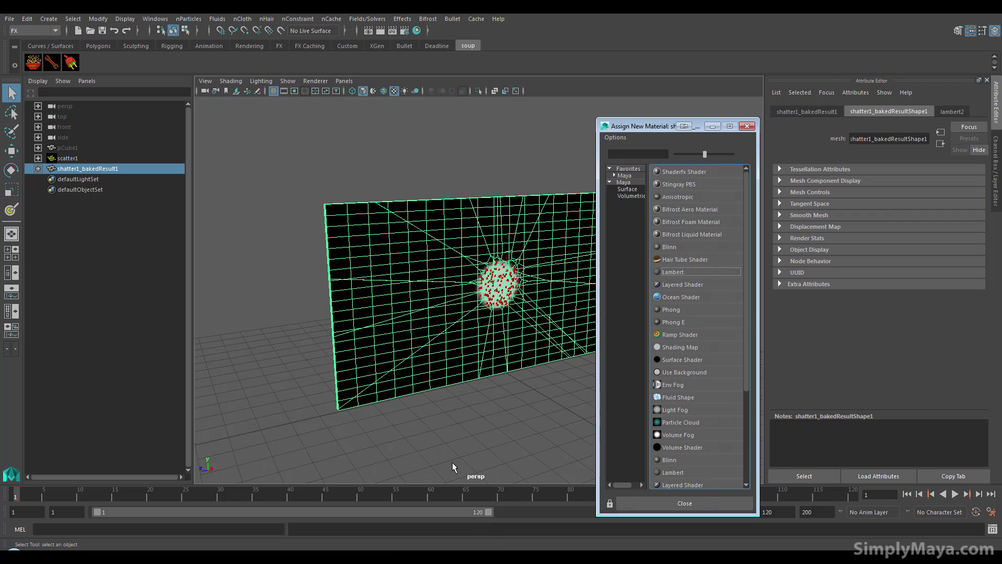
{"action": "left_click", "coordinate": [671, 272]}
Step: Inspect the grey fractured wall from both near and far, checking the shards around the centre
{"action": "left_click_drag", "start_coordinate": [667, 282], "coordinate": [503, 331], "text": "alt"}
{"action": "right_click_drag", "start_coordinate": [503, 331], "coordinate": [505, 251], "text": "alt"}
{"action": "left_click_drag", "start_coordinate": [506, 251], "coordinate": [473, 238], "text": "alt"}
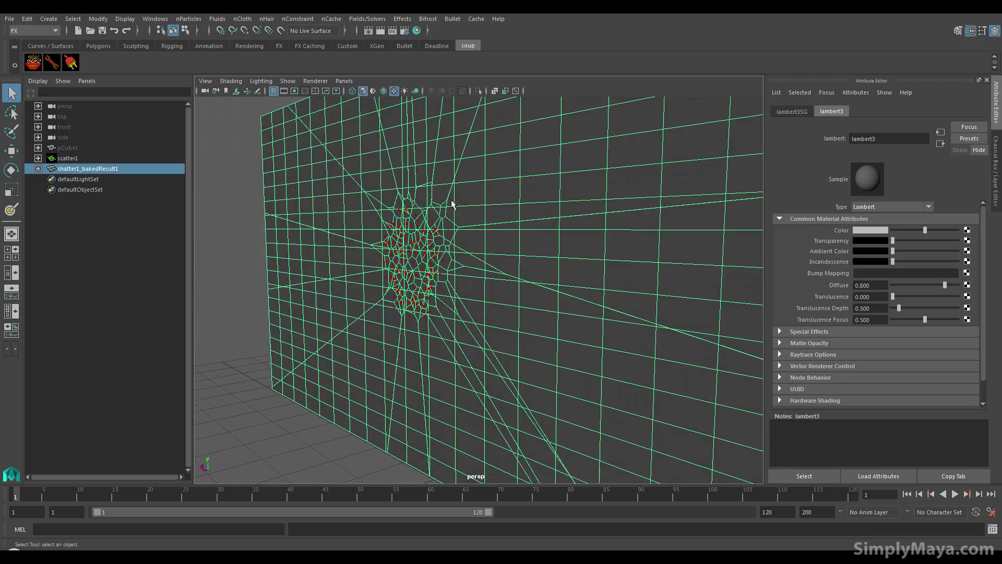
{"action": "left_click_drag", "start_coordinate": [414, 263], "coordinate": [539, 242], "text": "alt"}
{"action": "left_click_drag", "start_coordinate": [603, 238], "coordinate": [481, 260], "text": "alt"}
{"action": "left_click", "coordinate": [481, 260]}
{"action": "right_click_drag", "start_coordinate": [481, 260], "coordinate": [358, 324], "text": "alt"}
{"action": "left_click", "coordinate": [342, 318]}
Step: Separate the baked fractured wall into individual mesh pieces
{"action": "left_click", "coordinate": [495, 298]}
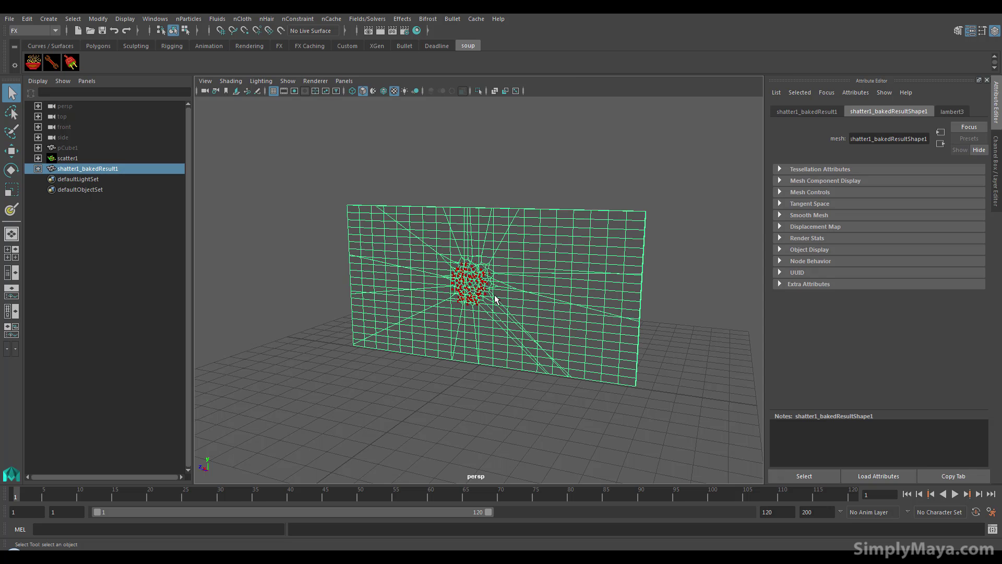
{"action": "key", "text": "space"}
{"action": "left_click_drag", "start_coordinate": [350, 265], "coordinate": [425, 276]}
{"action": "left_click", "coordinate": [425, 276]}
Step: Select several small shards in the centre of the wall one by one to check that they are separate
{"action": "right_click_drag", "start_coordinate": [401, 309], "coordinate": [651, 313], "text": "alt"}
{"action": "left_click_drag", "start_coordinate": [652, 313], "coordinate": [510, 325], "text": "alt"}
{"action": "left_click", "coordinate": [425, 279]}
{"action": "left_click", "coordinate": [422, 265]}
{"action": "left_click", "coordinate": [413, 274]}
{"action": "left_click", "coordinate": [430, 288]}
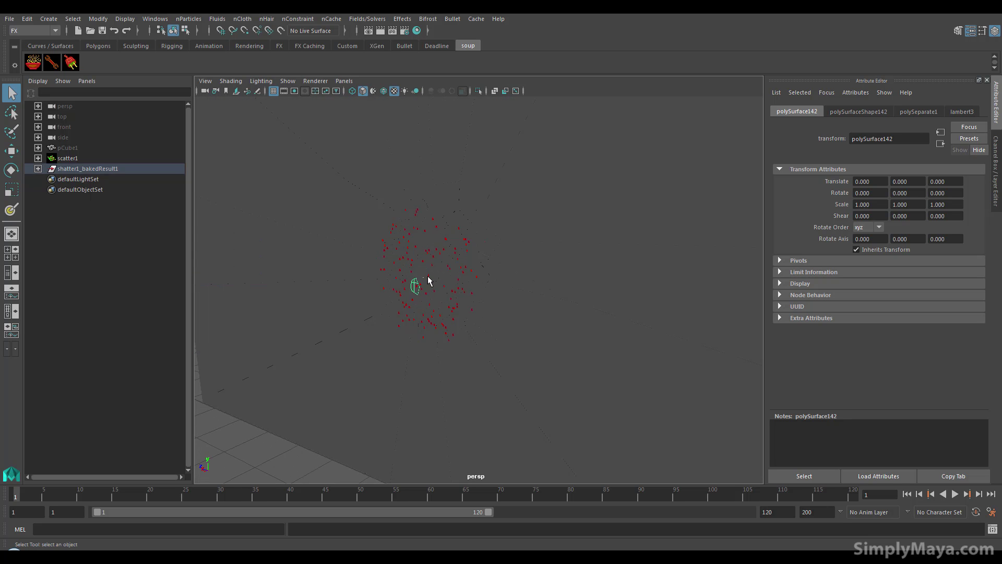
Step: Select the larger shards surrounding the wall's central cluster one at a time to check their shapes
{"action": "left_click", "coordinate": [374, 340]}
{"action": "left_click", "coordinate": [521, 383]}
{"action": "left_click", "coordinate": [586, 277]}
{"action": "left_click", "coordinate": [552, 197]}
{"action": "left_click", "coordinate": [442, 181]}
{"action": "scroll", "coordinate": [445, 209], "scroll_direction": "down", "scroll_amount": 5}
{"action": "left_click", "coordinate": [420, 231]}
{"action": "left_click", "coordinate": [394, 250]}
{"action": "left_click", "coordinate": [397, 278]}
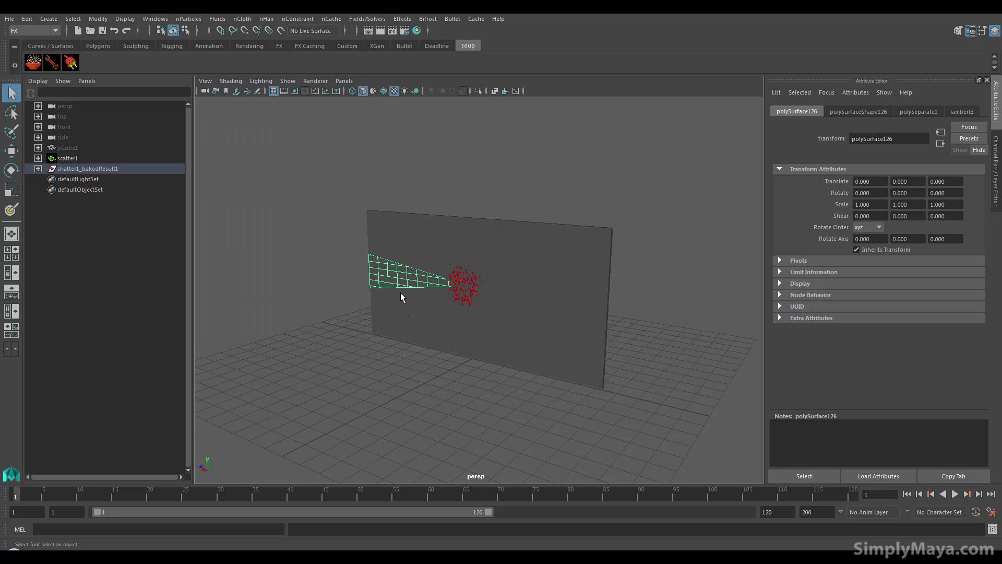
Step: Select the long shards radiating from the central cluster toward the wall's side and top edges, one at a time
{"action": "left_click", "coordinate": [401, 297]}
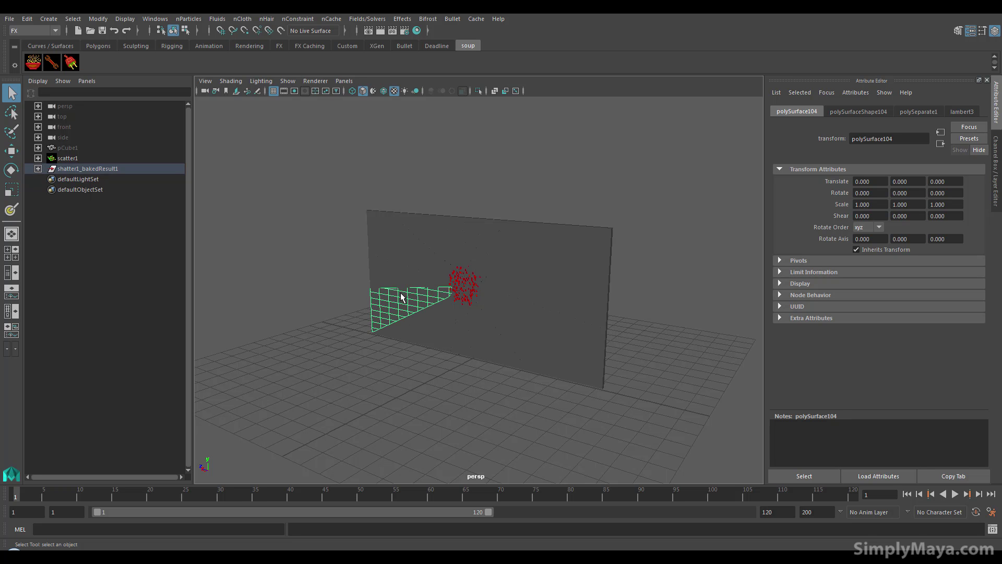
{"action": "left_click", "coordinate": [405, 278]}
{"action": "left_click", "coordinate": [433, 243]}
{"action": "left_click", "coordinate": [484, 264]}
{"action": "middle_click_drag", "start_coordinate": [489, 342], "coordinate": [454, 384], "text": "alt"}
{"action": "right_click_drag", "start_coordinate": [454, 384], "coordinate": [542, 393], "text": "alt"}
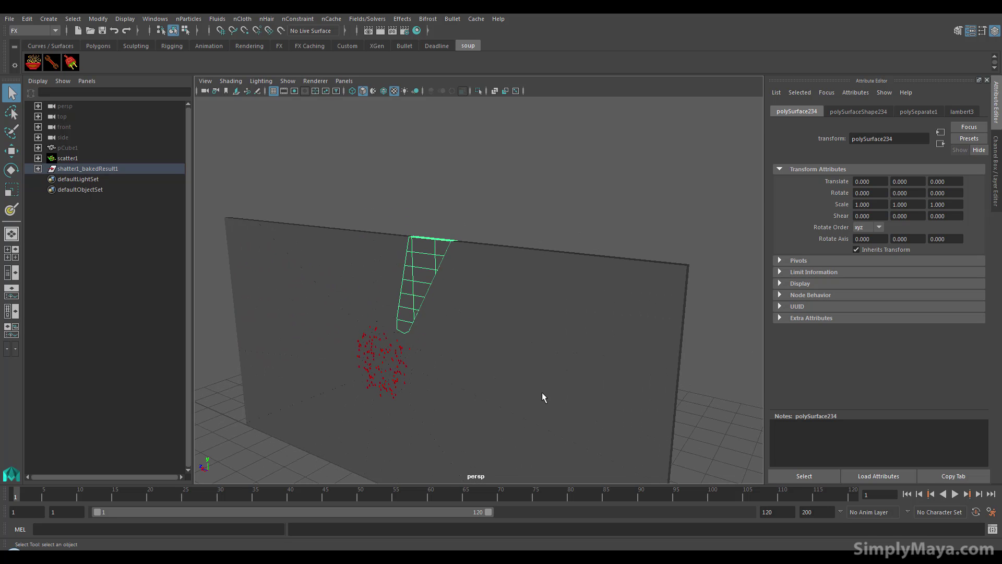
{"action": "middle_click_drag", "start_coordinate": [542, 392], "coordinate": [592, 345], "text": "alt"}
Step: Select scatter1, examine the wall's thickness, and review the shatter1 and scatterShape1 settings
{"action": "left_click", "coordinate": [68, 158]}
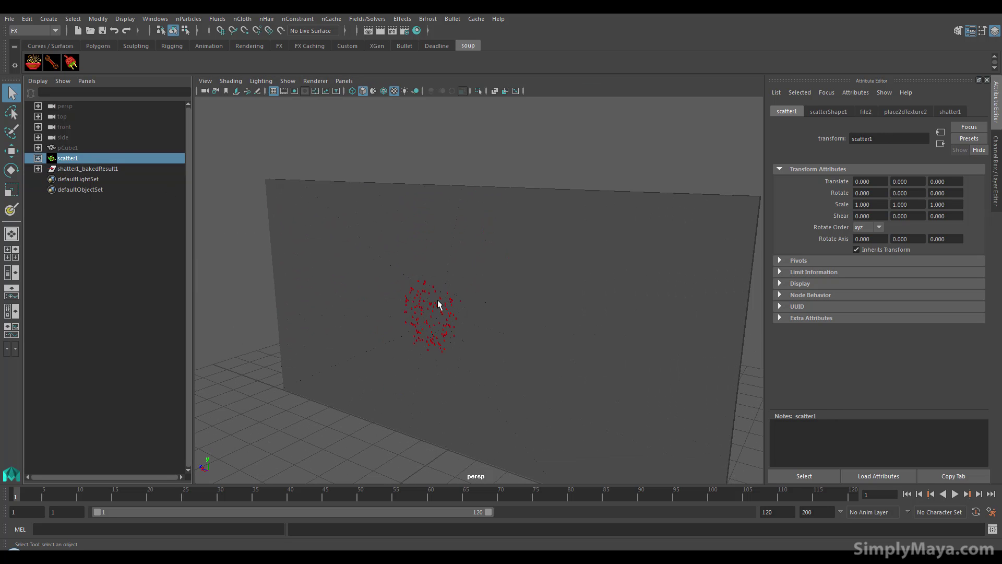
{"action": "left_click_drag", "start_coordinate": [434, 303], "coordinate": [291, 327], "text": "alt"}
{"action": "right_click_drag", "start_coordinate": [291, 327], "coordinate": [580, 412], "text": "alt"}
{"action": "left_click_drag", "start_coordinate": [459, 369], "coordinate": [743, 269], "text": "alt"}
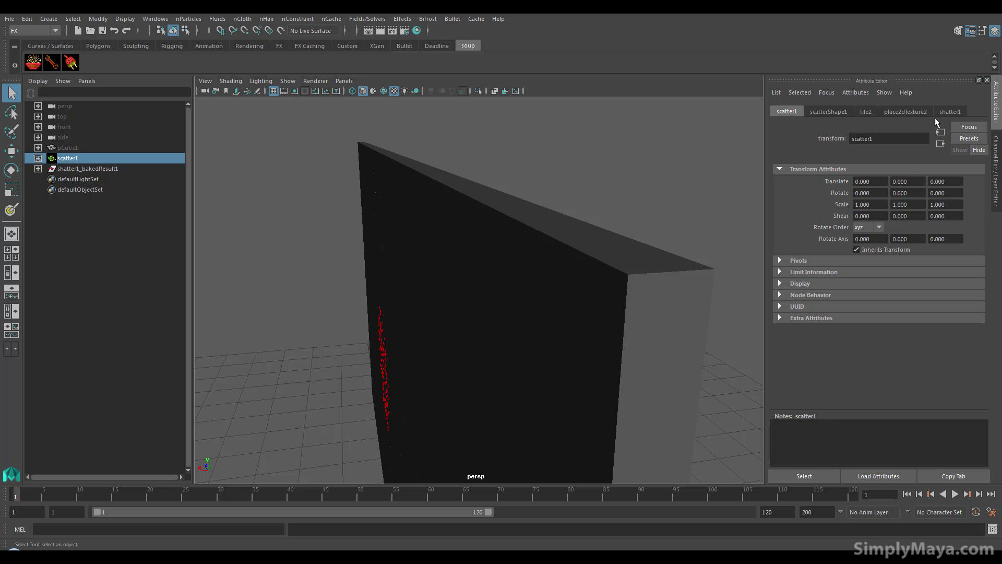
{"action": "left_click", "coordinate": [937, 116]}
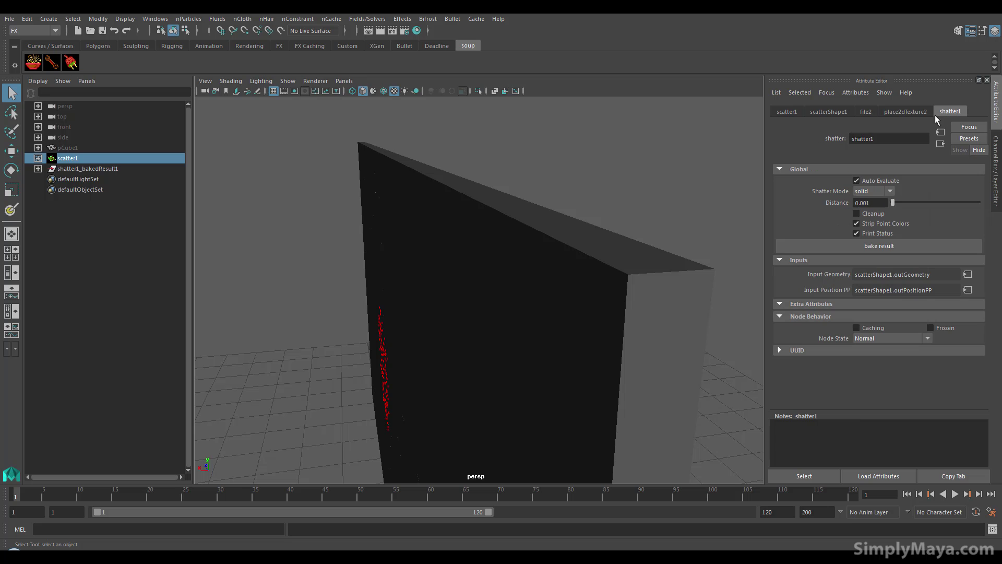
{"action": "left_click", "coordinate": [834, 113]}
{"action": "scroll", "coordinate": [894, 180], "scroll_direction": "up", "scroll_amount": 2}
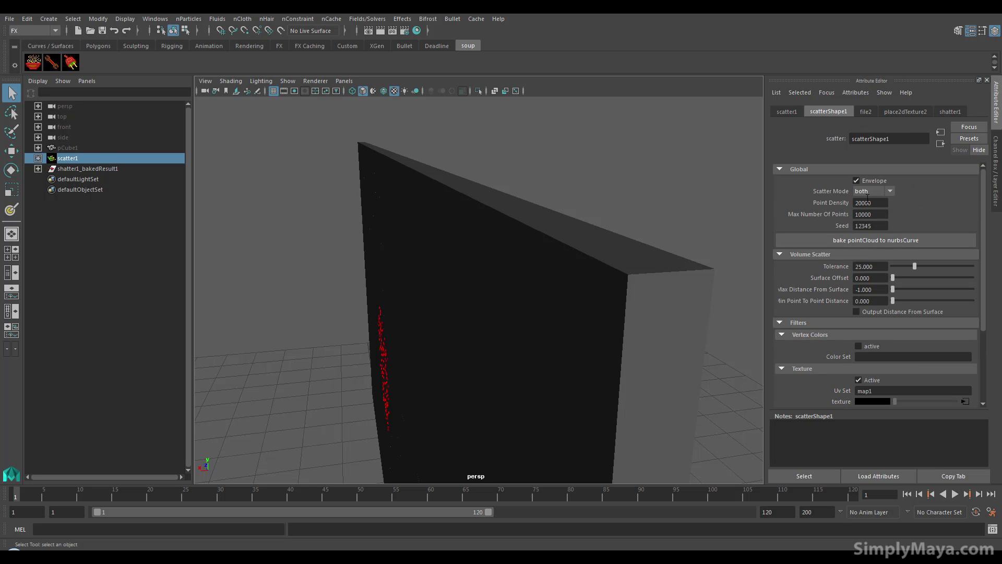
Step: Inspect the wall and its red scatter points from the front and at several oblique angles
{"action": "middle_click_drag", "start_coordinate": [521, 347], "coordinate": [541, 291], "text": "alt"}
{"action": "right_click_drag", "start_coordinate": [542, 291], "coordinate": [472, 340], "text": "alt"}
{"action": "left_click_drag", "start_coordinate": [472, 340], "coordinate": [519, 343], "text": "alt"}
{"action": "middle_click_drag", "start_coordinate": [519, 344], "coordinate": [542, 298], "text": "alt"}
{"action": "left_click_drag", "start_coordinate": [541, 302], "coordinate": [456, 340], "text": "alt"}
{"action": "right_click_drag", "start_coordinate": [457, 340], "coordinate": [527, 329], "text": "alt"}
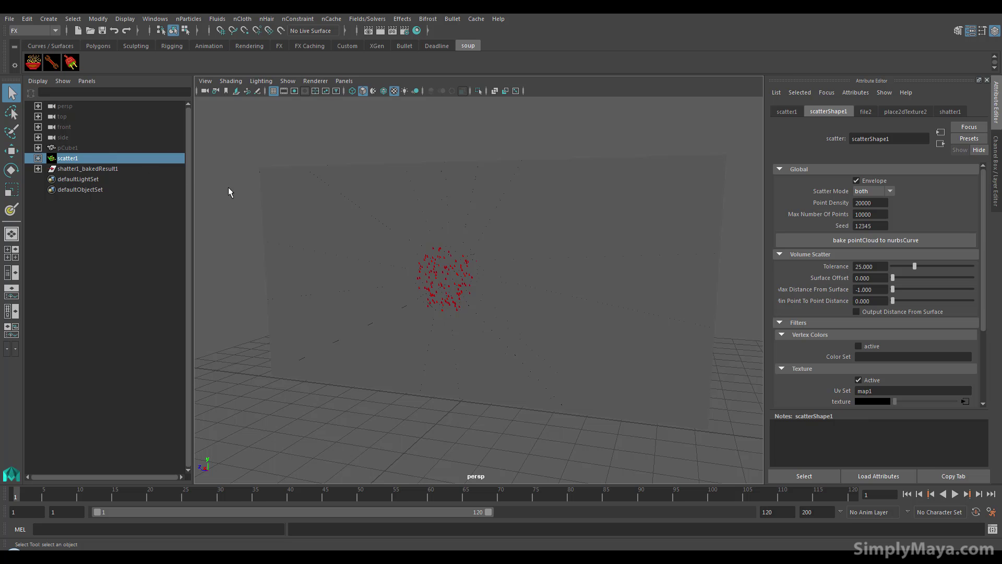
{"action": "left_click_drag", "start_coordinate": [340, 273], "coordinate": [474, 232], "text": "alt"}
{"action": "left_click_drag", "start_coordinate": [444, 296], "coordinate": [416, 306], "text": "alt"}
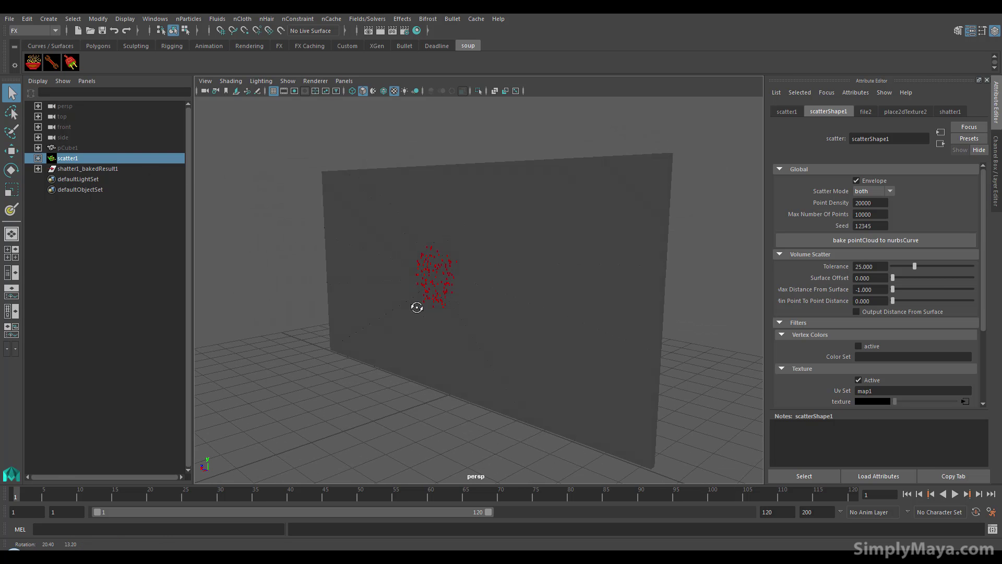
Step: Play the animation briefly and return the timeline to its first frame
{"action": "left_click", "coordinate": [951, 494]}
{"action": "left_click", "coordinate": [952, 494]}
{"action": "left_click", "coordinate": [907, 495]}
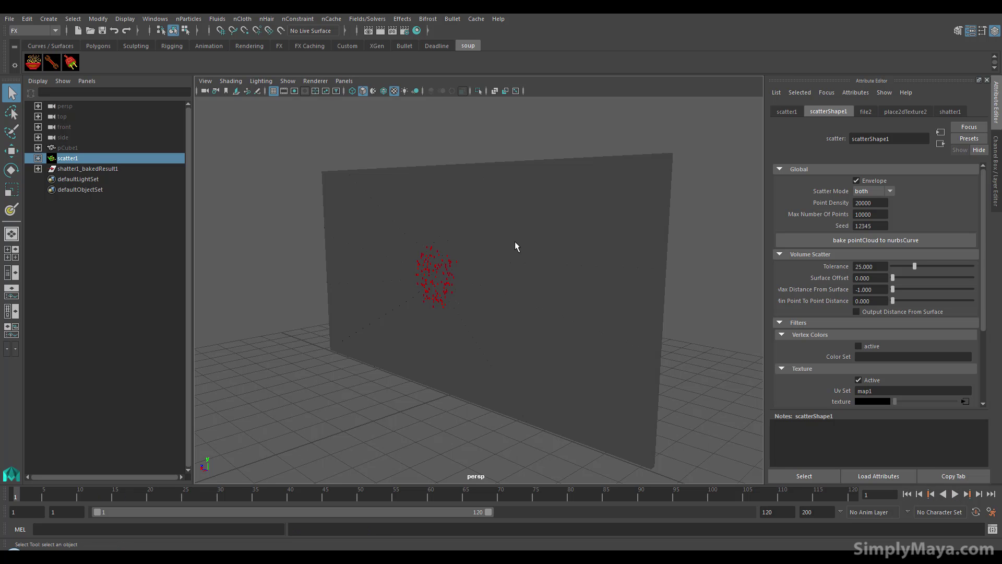
Step: Select shards inside and around the red scatter points one by one to check the fracture
{"action": "left_click", "coordinate": [450, 284]}
{"action": "left_click", "coordinate": [435, 316]}
{"action": "left_click", "coordinate": [435, 278]}
{"action": "left_click", "coordinate": [438, 266]}
{"action": "left_click", "coordinate": [449, 251]}
{"action": "left_click", "coordinate": [431, 240]}
{"action": "left_click", "coordinate": [410, 254]}
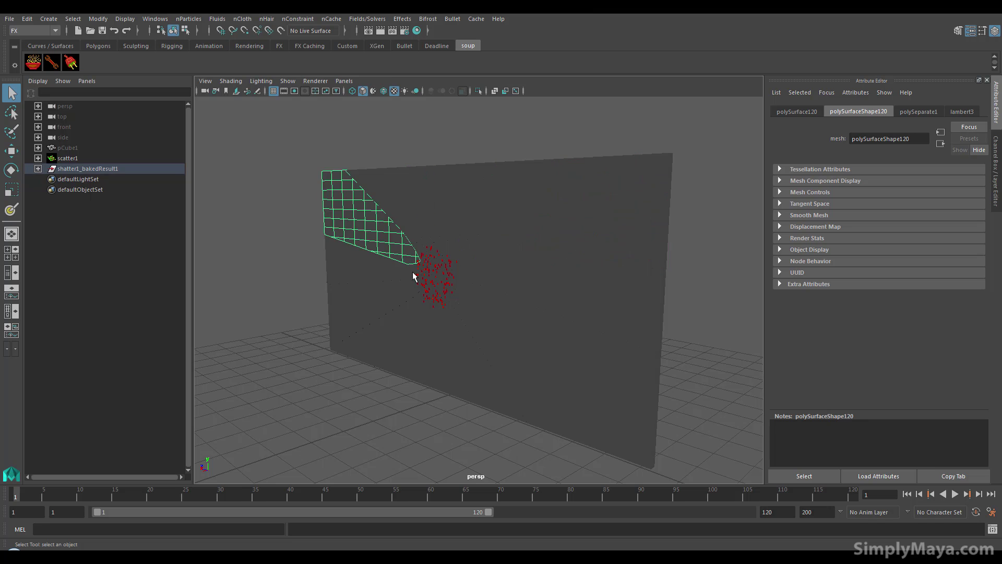
{"action": "left_click", "coordinate": [414, 277]}
Step: Switch the perspective view's renderer to Viewport 2.0
{"action": "left_click", "coordinate": [294, 81]}
{"action": "mouse_move", "coordinate": [315, 82]}
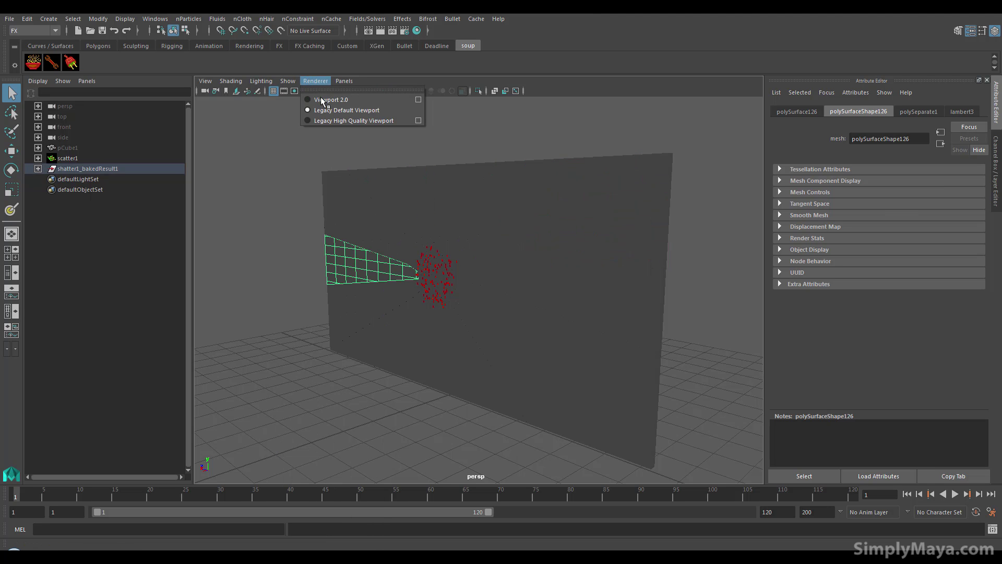
{"action": "left_click", "coordinate": [337, 119]}
{"action": "left_click_drag", "start_coordinate": [461, 295], "coordinate": [460, 328], "text": "alt"}
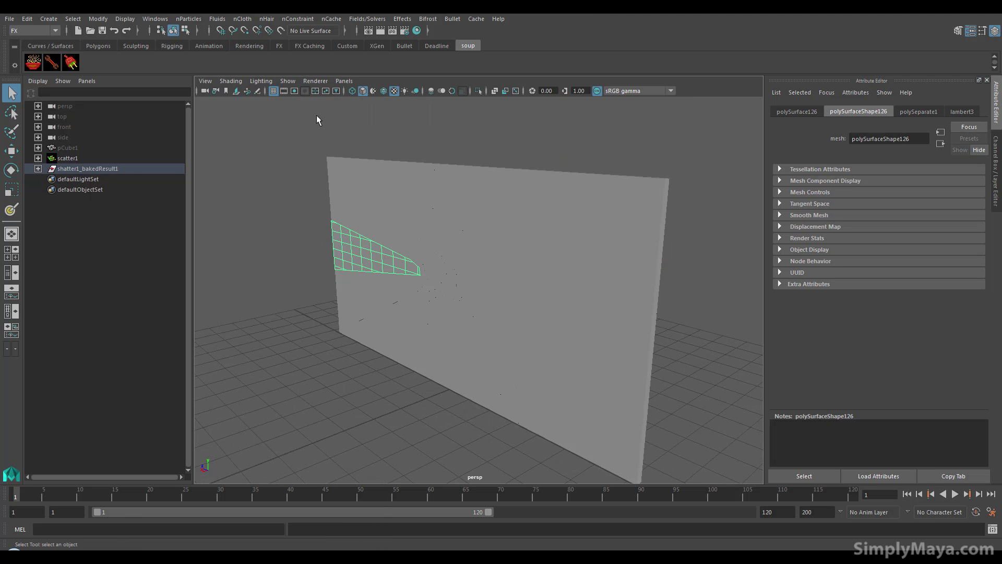
Step: Enable anti-aliasing in the Viewport 2.0 renderer settings
{"action": "left_click", "coordinate": [314, 81]}
{"action": "left_click", "coordinate": [417, 100]}
{"action": "scroll", "coordinate": [325, 299], "scroll_direction": "down", "scroll_amount": 5}
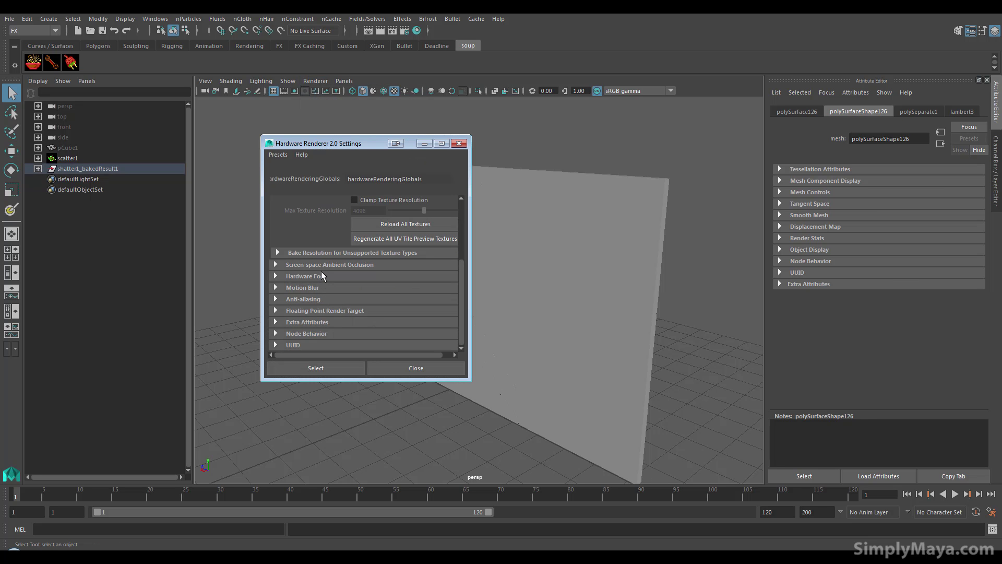
{"action": "left_click", "coordinate": [302, 299]}
{"action": "left_click", "coordinate": [353, 321]}
Step: Enable Screen-space Ambient Occlusion with 8 samples and close the renderer settings
{"action": "left_click", "coordinate": [311, 264]}
{"action": "left_click", "coordinate": [362, 276]}
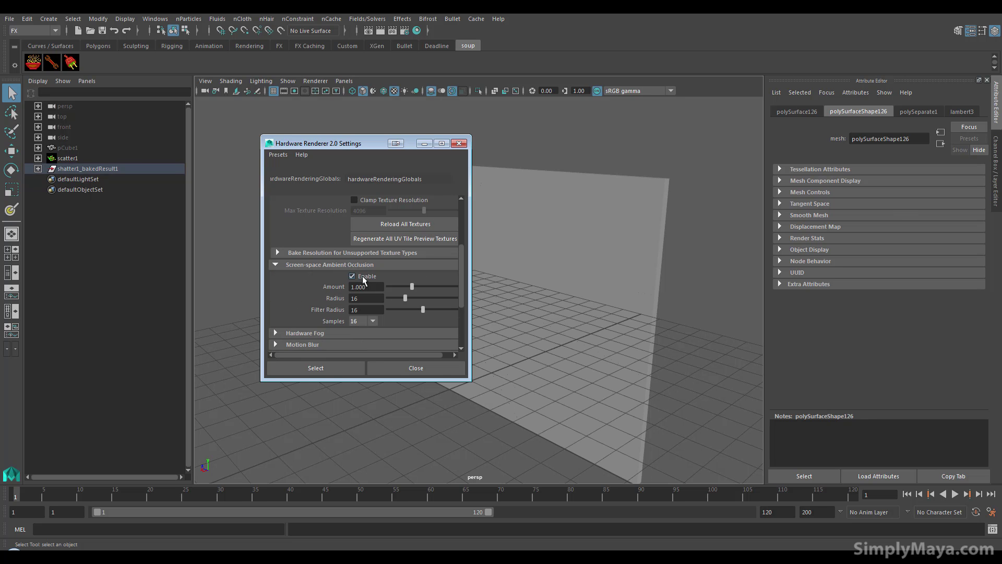
{"action": "left_click", "coordinate": [369, 321]}
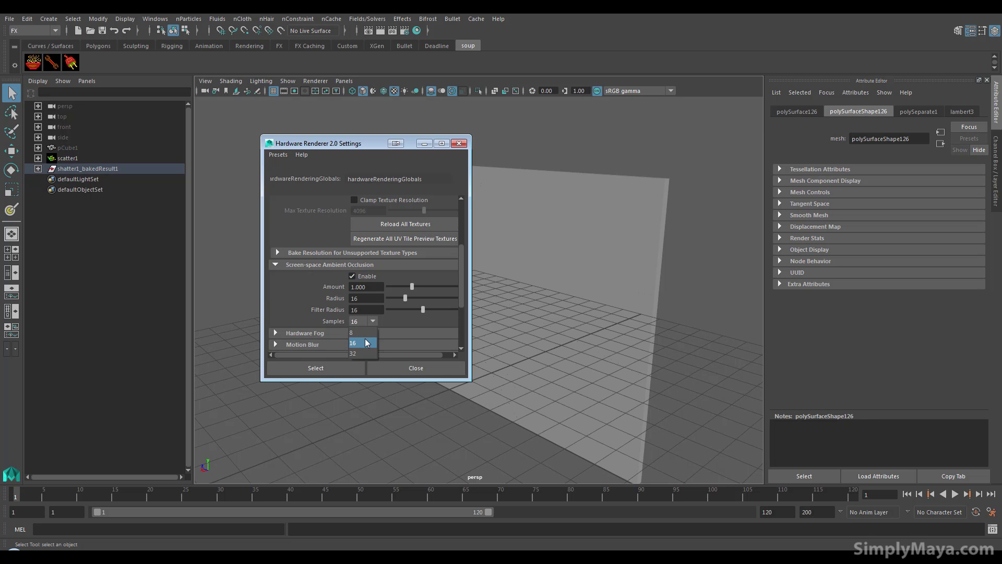
{"action": "left_click", "coordinate": [367, 341]}
{"action": "left_click", "coordinate": [353, 366]}
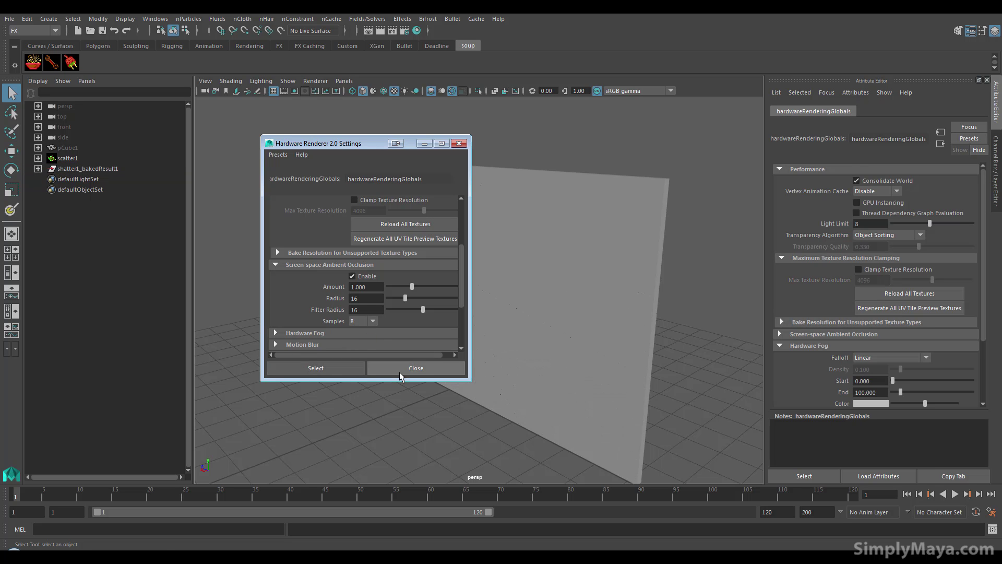
{"action": "left_click", "coordinate": [400, 370]}
Step: Inspect the shaded wall from several sides and hide the viewport grid
{"action": "left_click_drag", "start_coordinate": [338, 340], "coordinate": [375, 313], "text": "alt"}
{"action": "left_click_drag", "start_coordinate": [455, 219], "coordinate": [443, 255], "text": "alt"}
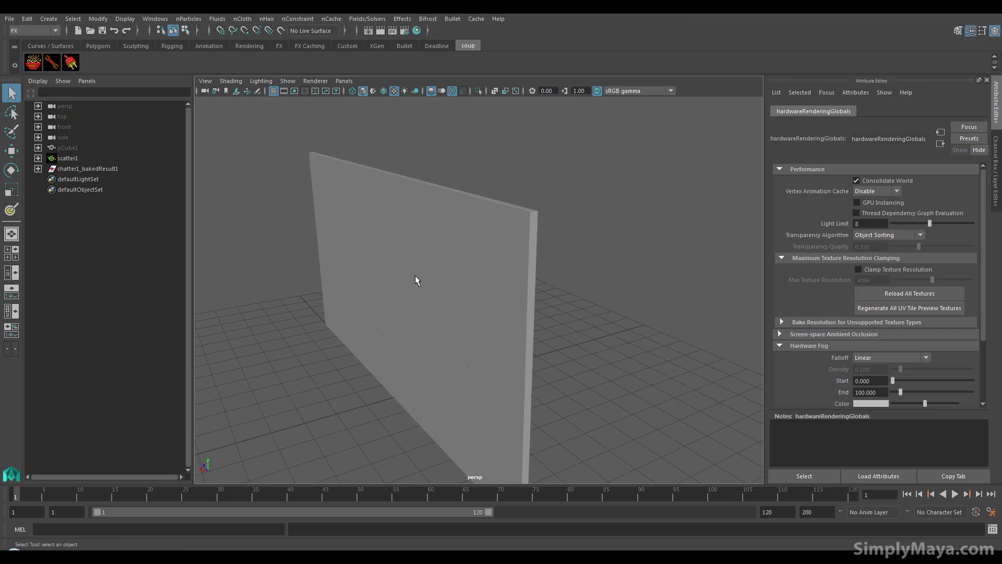
{"action": "left_click_drag", "start_coordinate": [432, 318], "coordinate": [380, 265], "text": "alt"}
{"action": "left_click", "coordinate": [427, 251]}
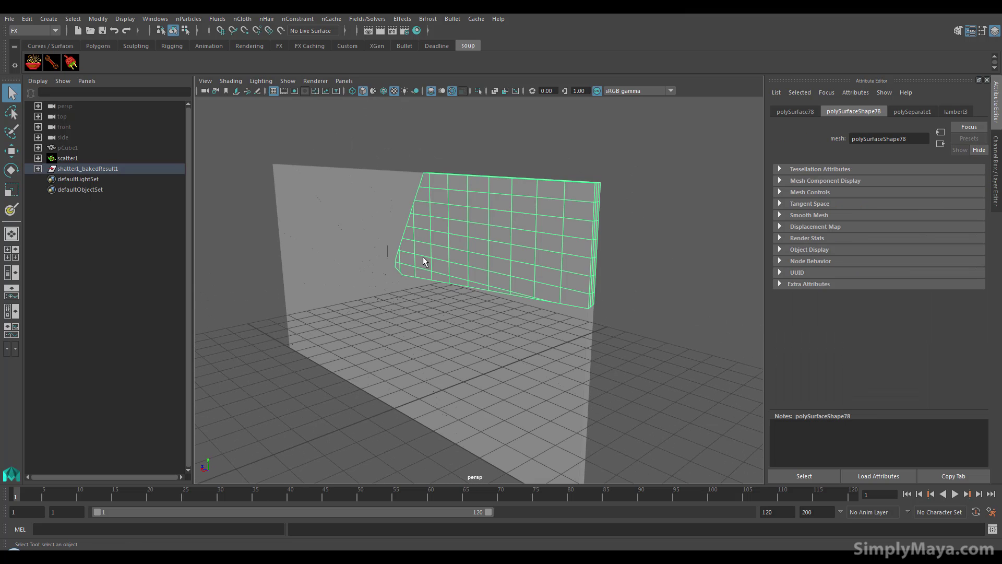
{"action": "left_click", "coordinate": [273, 92]}
Step: Create a polygon plane under the wall and scale it up into a large ground surface
{"action": "right_click_drag", "start_coordinate": [318, 224], "coordinate": [241, 189], "text": "alt"}
{"action": "left_click", "coordinate": [99, 46]}
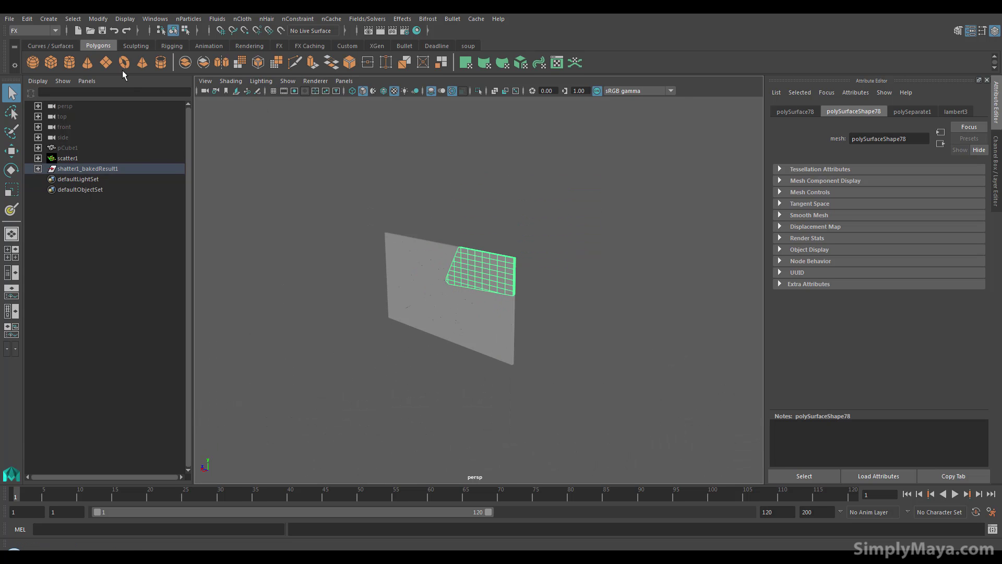
{"action": "left_click", "coordinate": [106, 63]}
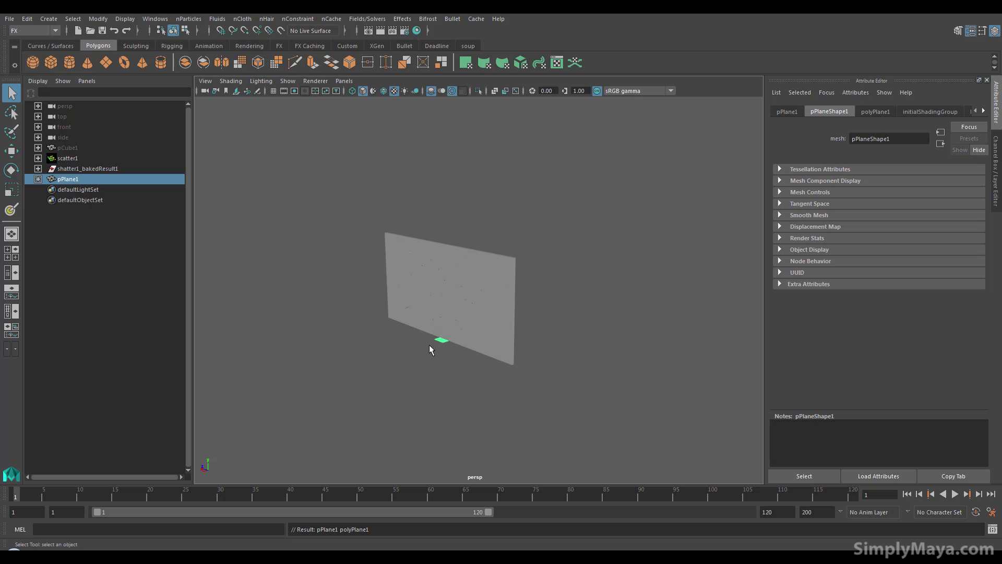
{"action": "key", "text": "r"}
{"action": "left_click_drag", "start_coordinate": [444, 340], "coordinate": [598, 345]}
{"action": "left_click_drag", "start_coordinate": [347, 368], "coordinate": [385, 377], "text": "alt"}
{"action": "right_click_drag", "start_coordinate": [385, 378], "coordinate": [381, 336], "text": "alt"}
Step: Select shards all over the wall one by one with the Move tool to check their pivot positions
{"action": "left_click", "coordinate": [393, 286]}
{"action": "left_click", "coordinate": [444, 263]}
{"action": "left_click", "coordinate": [389, 258]}
{"action": "key", "text": "w"}
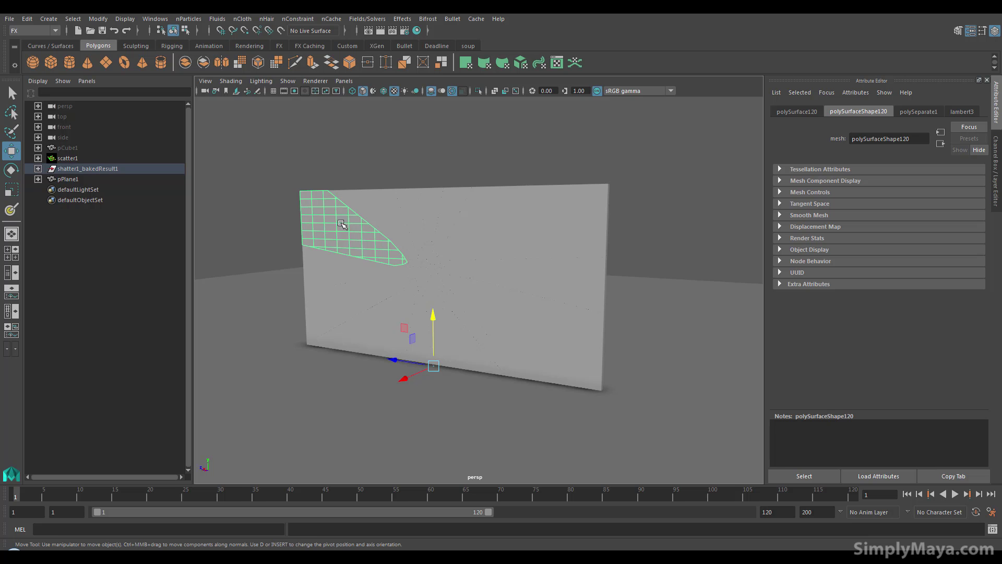
{"action": "left_click", "coordinate": [498, 319]}
{"action": "left_click", "coordinate": [463, 265]}
{"action": "left_click", "coordinate": [427, 276]}
{"action": "left_click", "coordinate": [416, 275]}
{"action": "left_click", "coordinate": [440, 254]}
{"action": "left_click", "coordinate": [470, 302]}
{"action": "left_click", "coordinate": [553, 230]}
{"action": "left_click", "coordinate": [453, 218]}
{"action": "left_click", "coordinate": [334, 240]}
{"action": "left_click", "coordinate": [326, 282]}
{"action": "left_click", "coordinate": [335, 308]}
{"action": "left_click", "coordinate": [452, 315]}
{"action": "left_click", "coordinate": [492, 270]}
{"action": "left_click", "coordinate": [486, 234]}
{"action": "left_click", "coordinate": [425, 218]}
{"action": "left_click", "coordinate": [362, 217]}
{"action": "left_click", "coordinate": [441, 218]}
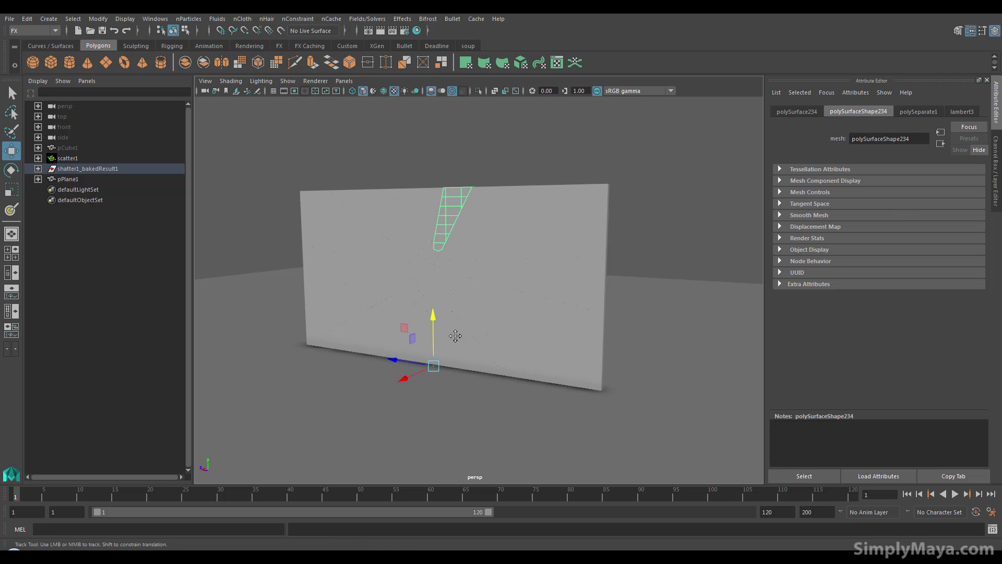
{"action": "left_click_drag", "start_coordinate": [459, 335], "coordinate": [438, 344], "text": "alt"}
{"action": "left_click", "coordinate": [480, 278]}
{"action": "left_click", "coordinate": [468, 245]}
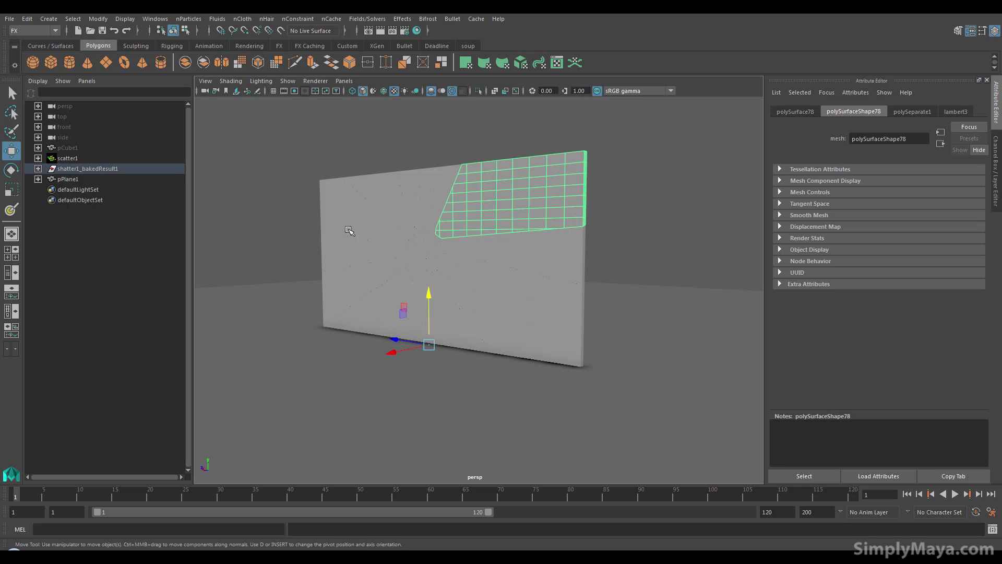
Step: Expand the shatter1_bakedResult1 group and select all its pieces from polySurface1 to polySurface258
{"action": "left_click", "coordinate": [37, 168]}
{"action": "left_click", "coordinate": [78, 179]}
{"action": "scroll", "coordinate": [63, 371], "scroll_direction": "down", "scroll_amount": 20}
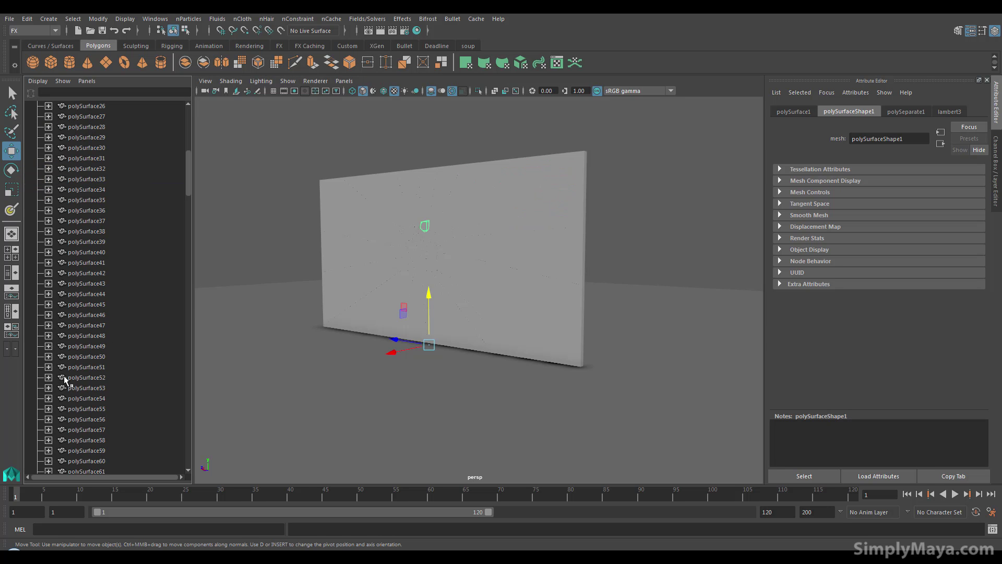
{"action": "scroll", "coordinate": [65, 369], "scroll_direction": "down", "scroll_amount": 7}
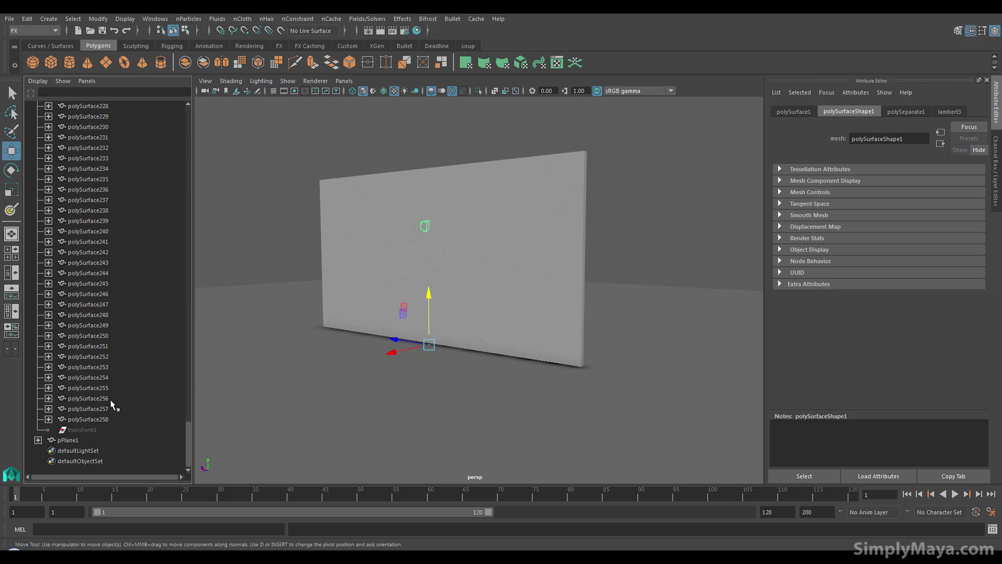
{"action": "left_click", "coordinate": [102, 419], "text": "shift"}
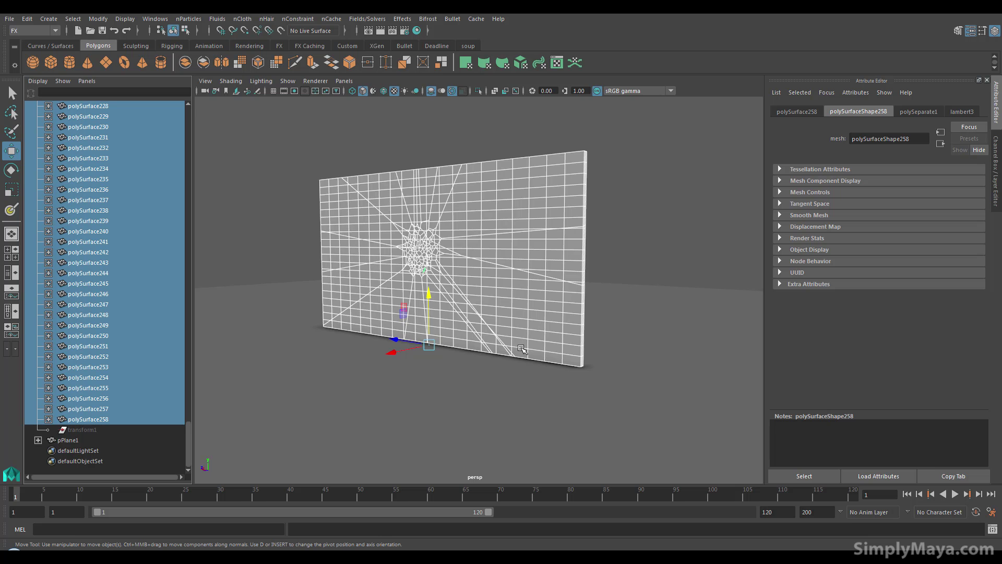
{"action": "left_click_drag", "start_coordinate": [428, 299], "coordinate": [380, 295], "text": "alt"}
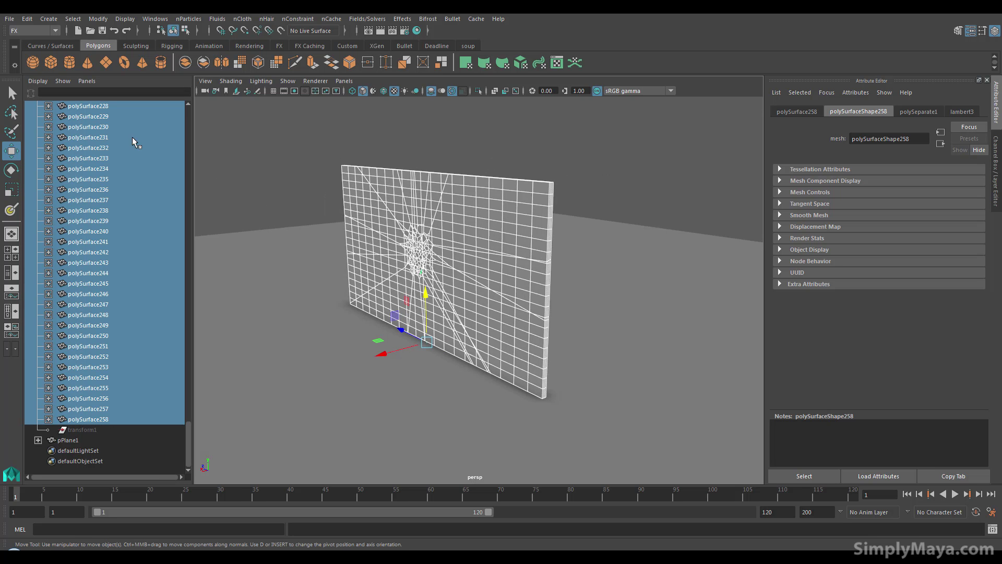
{"action": "left_click_drag", "start_coordinate": [422, 253], "coordinate": [420, 235], "text": "alt"}
{"action": "left_click_drag", "start_coordinate": [401, 270], "coordinate": [389, 249], "text": "alt"}
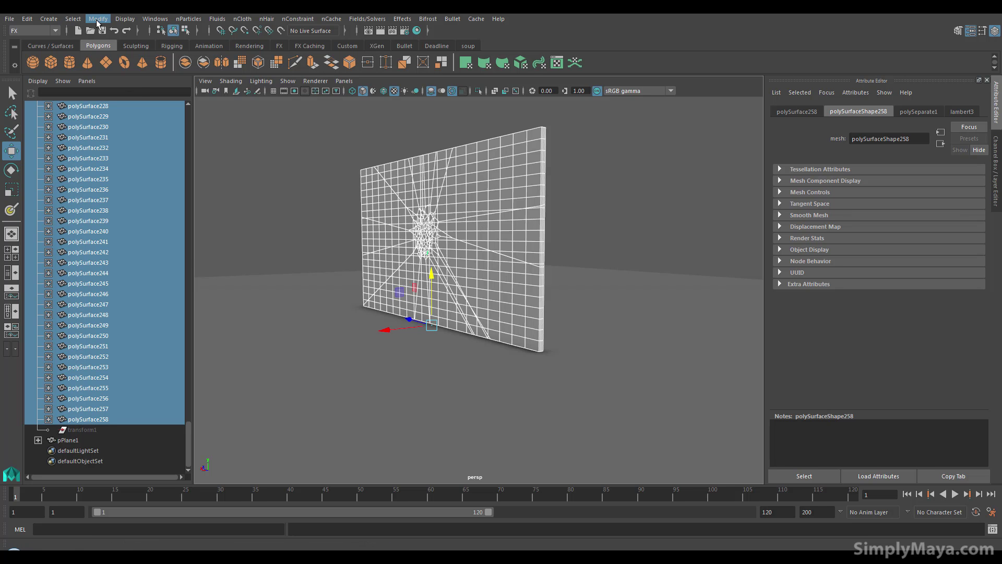
Step: Delete the construction history of all selected wall pieces
{"action": "left_click", "coordinate": [27, 19]}
{"action": "mouse_move", "coordinate": [85, 153]}
{"action": "left_click", "coordinate": [167, 166]}
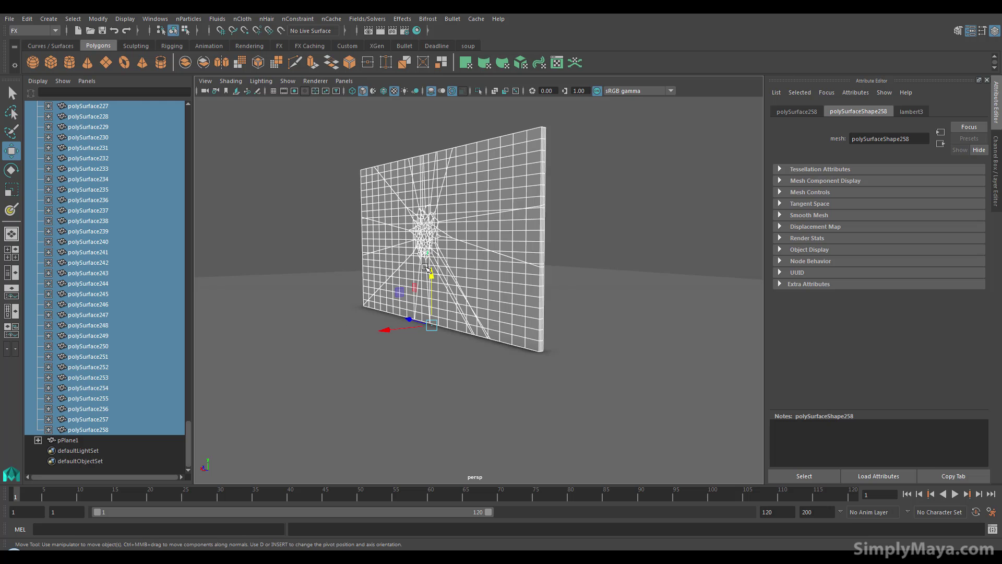
Step: Center the pivot of every selected wall piece
{"action": "left_click_drag", "start_coordinate": [426, 268], "coordinate": [424, 240], "text": "alt"}
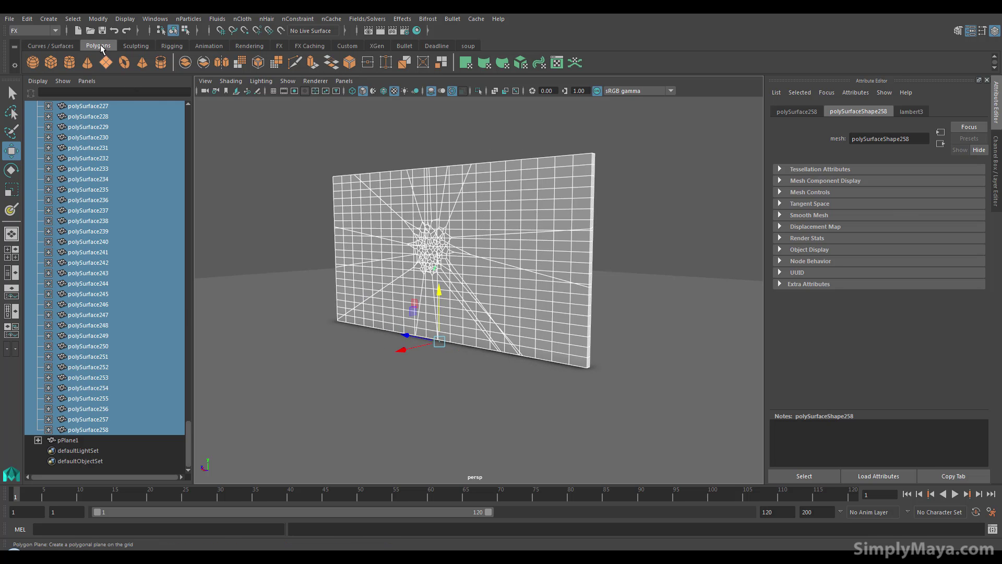
{"action": "left_click", "coordinate": [96, 18]}
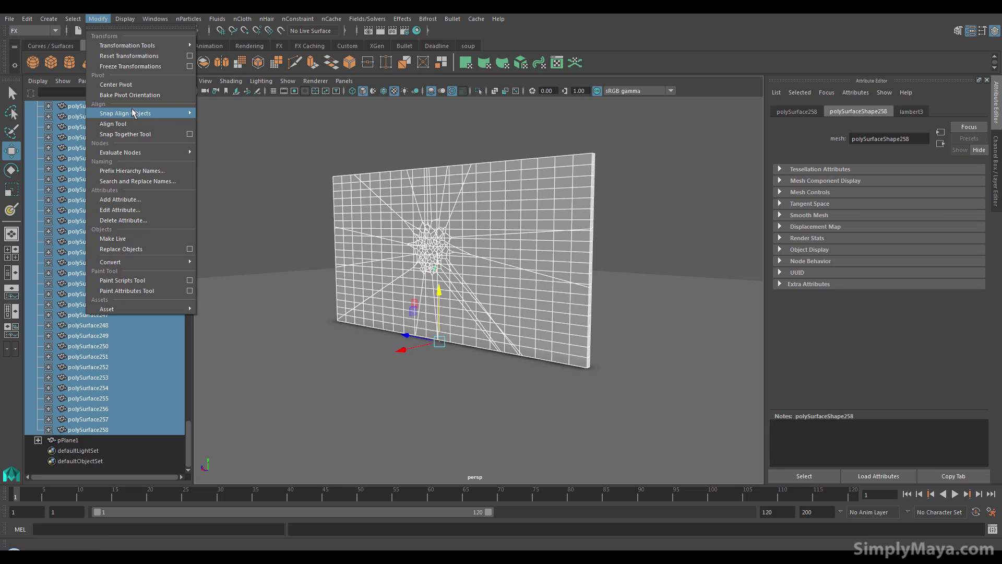
{"action": "left_click", "coordinate": [126, 86]}
{"action": "middle_click_drag", "start_coordinate": [322, 263], "coordinate": [348, 274], "text": "alt"}
Step: Select large and small pieces around the wall one by one to check their centered pivots
{"action": "left_click", "coordinate": [385, 266]}
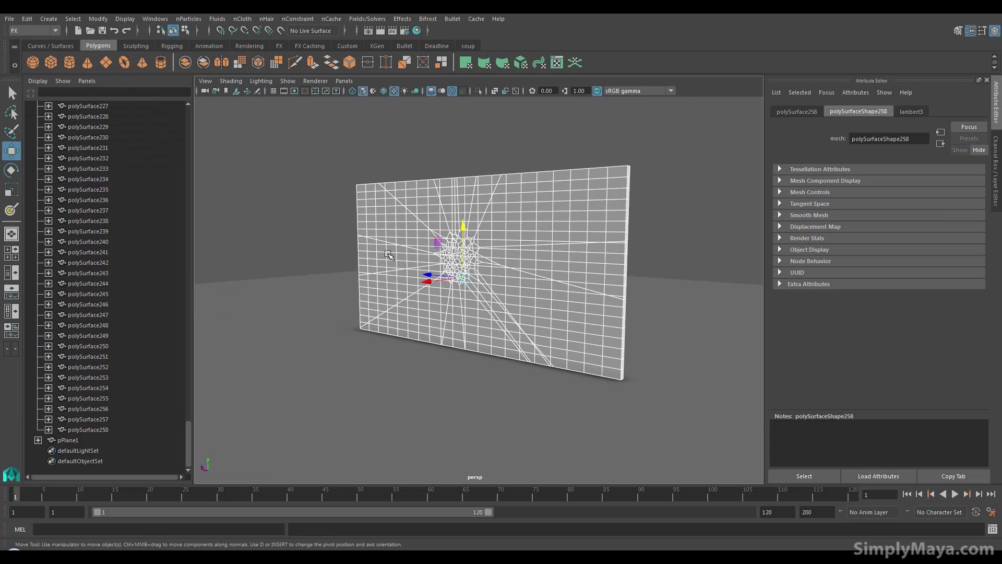
{"action": "left_click", "coordinate": [422, 234]}
{"action": "left_click", "coordinate": [447, 207]}
{"action": "left_click", "coordinate": [522, 206]}
{"action": "left_click", "coordinate": [577, 302]}
{"action": "left_click", "coordinate": [522, 329]}
{"action": "left_click", "coordinate": [462, 317]}
{"action": "left_click", "coordinate": [441, 313]}
{"action": "left_click", "coordinate": [471, 256]}
{"action": "left_click", "coordinate": [453, 244]}
{"action": "left_click", "coordinate": [456, 269]}
Step: Examine the small central shards up close, selecting several to check where their pivots sit
{"action": "right_click_drag", "start_coordinate": [354, 311], "coordinate": [516, 314], "text": "alt"}
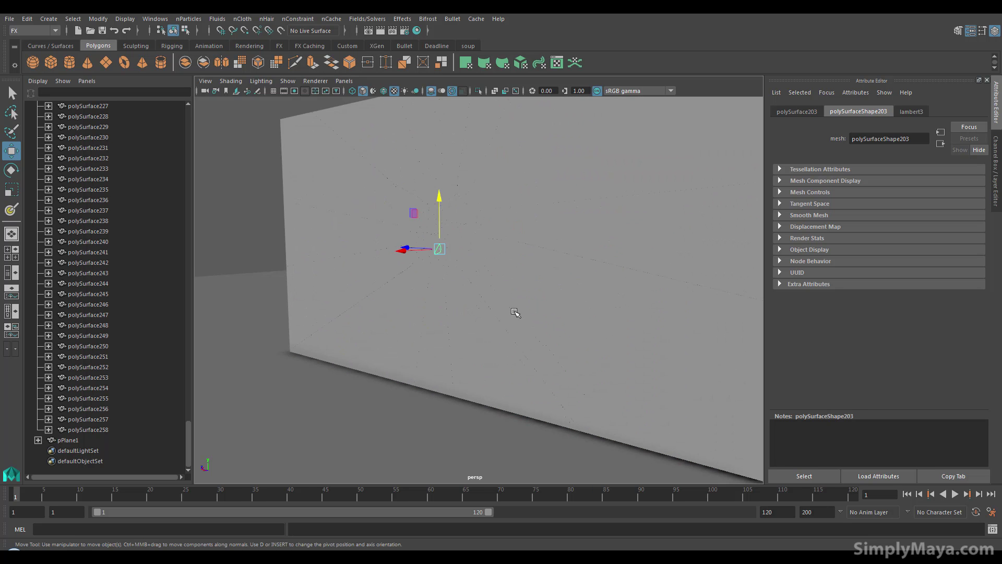
{"action": "middle_click_drag", "start_coordinate": [478, 334], "coordinate": [469, 358], "text": "alt"}
{"action": "left_click_drag", "start_coordinate": [470, 358], "coordinate": [472, 379], "text": "alt"}
{"action": "left_click", "coordinate": [462, 254]}
{"action": "left_click", "coordinate": [436, 251]}
{"action": "left_click", "coordinate": [470, 273]}
{"action": "right_click_drag", "start_coordinate": [451, 309], "coordinate": [373, 308], "text": "alt"}
{"action": "left_click_drag", "start_coordinate": [373, 309], "coordinate": [367, 271], "text": "alt"}
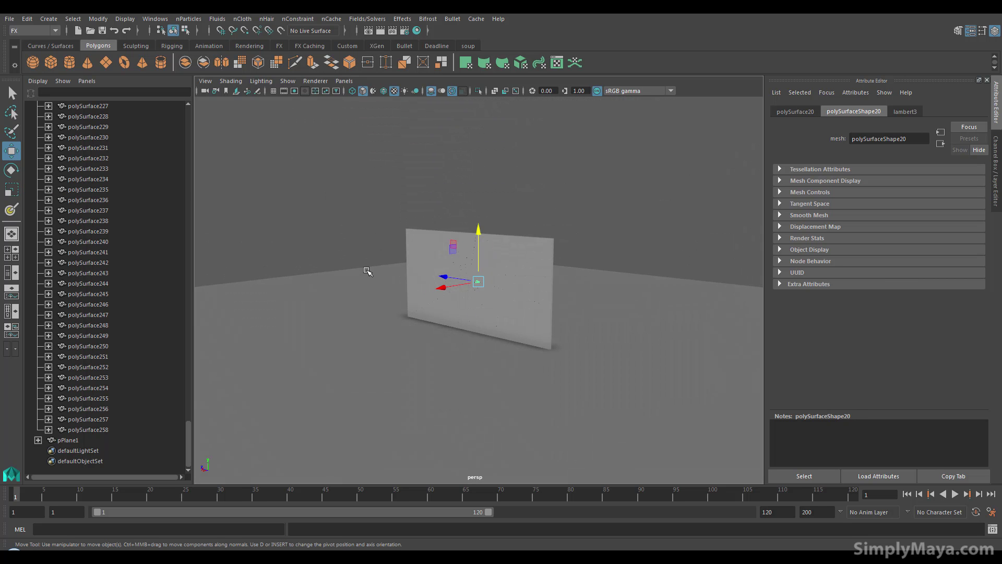
Step: Collapse the shatter1_bakedResult1 group in the Outliner and select the whole group
{"action": "left_click_drag", "start_coordinate": [187, 421], "coordinate": [188, 107]}
{"action": "left_click", "coordinate": [38, 158]}
{"action": "left_click", "coordinate": [78, 168]}
{"action": "left_click_drag", "start_coordinate": [273, 250], "coordinate": [312, 356], "text": "alt"}
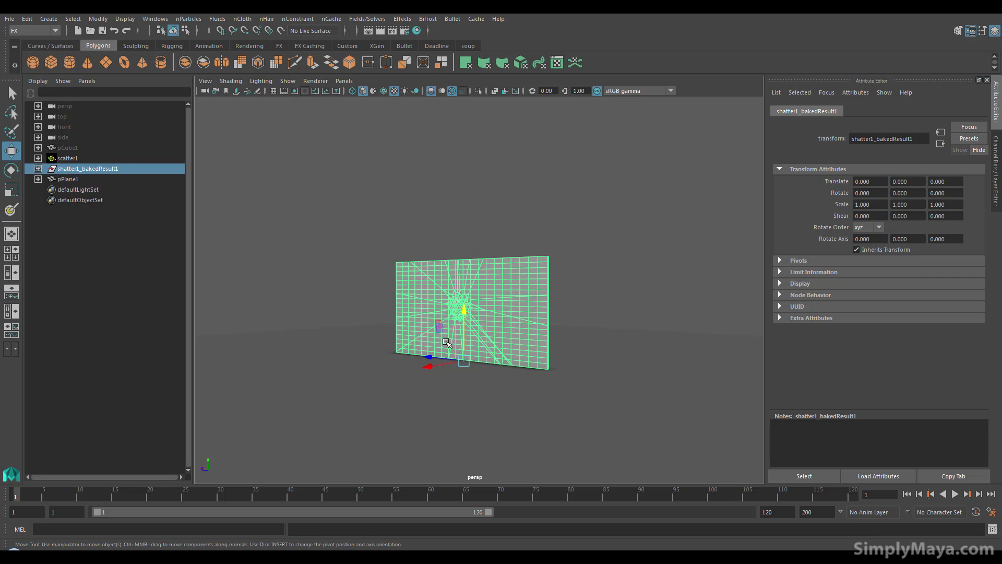
Step: Create a Bullet rigid set from the selected shatter1_bakedResult1 group
{"action": "scroll", "coordinate": [399, 355], "scroll_direction": "up", "scroll_amount": 3}
{"action": "middle_click_drag", "start_coordinate": [357, 311], "coordinate": [353, 265], "text": "alt"}
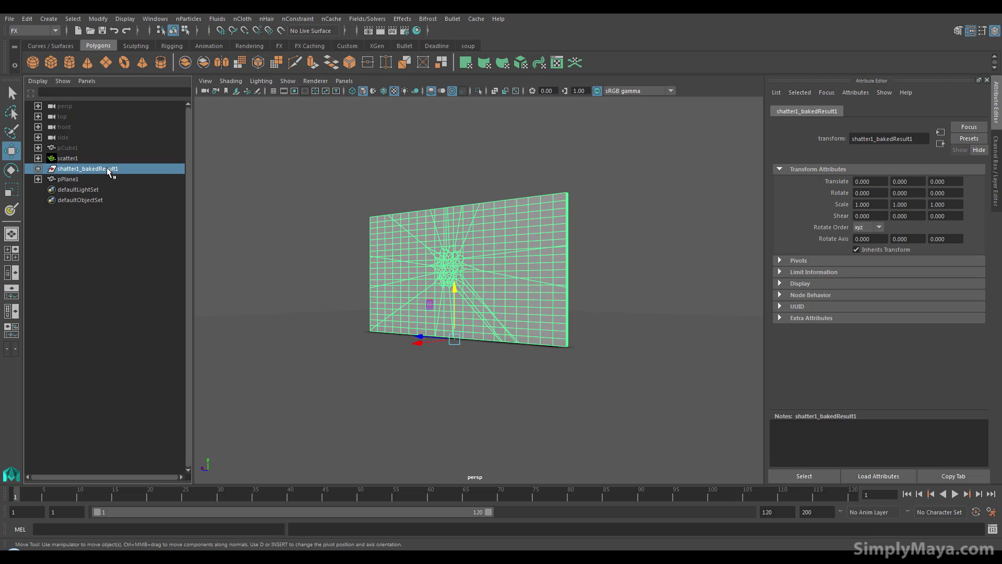
{"action": "left_click", "coordinate": [407, 48]}
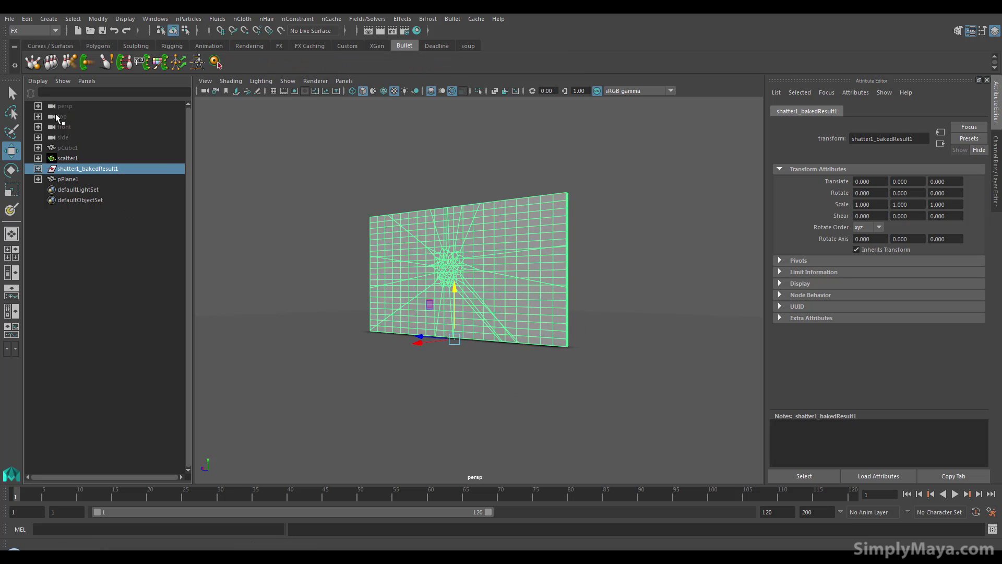
{"action": "left_click", "coordinate": [50, 63]}
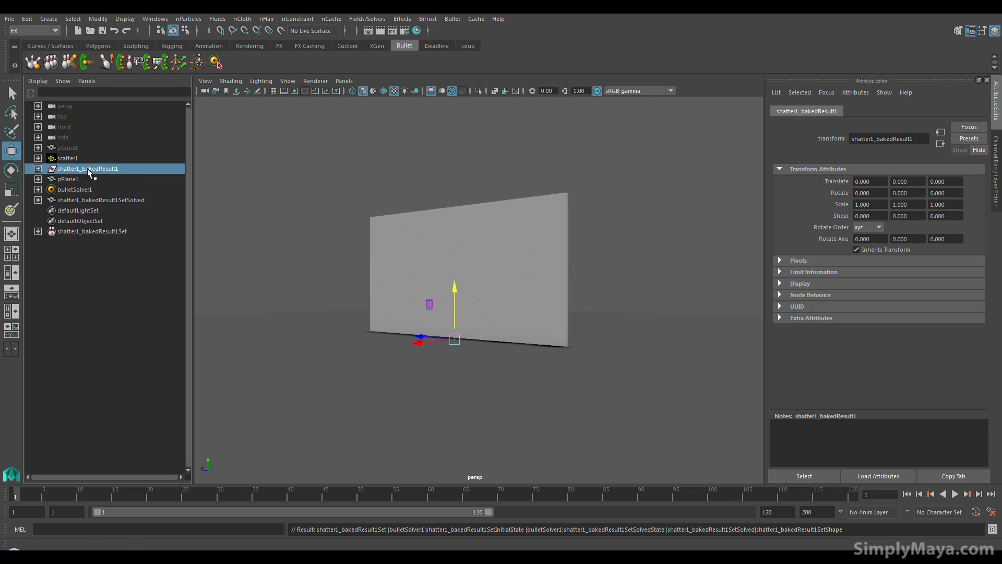
Step: Select shatter1_bakedResult1SetSolved, play the simulation twice to examine how the wall pieces fall, and return to the first frame
{"action": "left_click_drag", "start_coordinate": [309, 257], "coordinate": [259, 253], "text": "alt"}
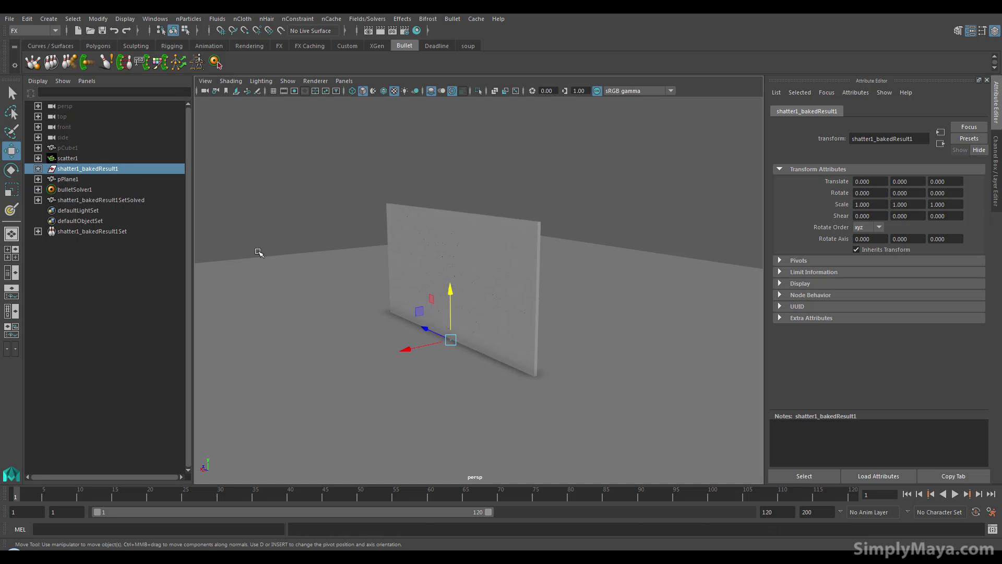
{"action": "left_click", "coordinate": [111, 200]}
{"action": "left_click_drag", "start_coordinate": [351, 246], "coordinate": [443, 283], "text": "alt"}
{"action": "right_click_drag", "start_coordinate": [451, 267], "coordinate": [412, 265], "text": "alt"}
{"action": "left_click_drag", "start_coordinate": [412, 265], "coordinate": [409, 245], "text": "alt"}
{"action": "left_click", "coordinate": [957, 494]}
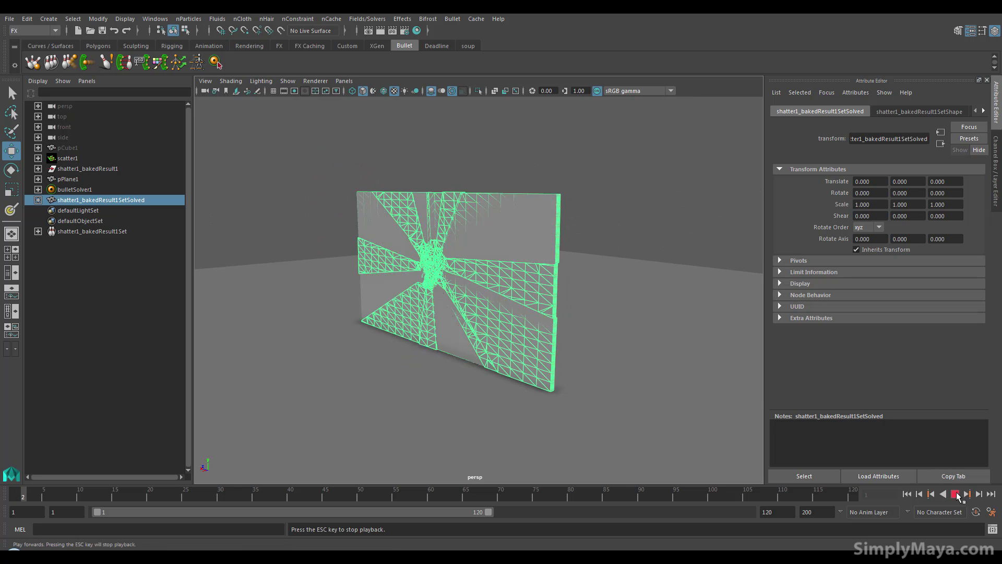
{"action": "left_click", "coordinate": [957, 495]}
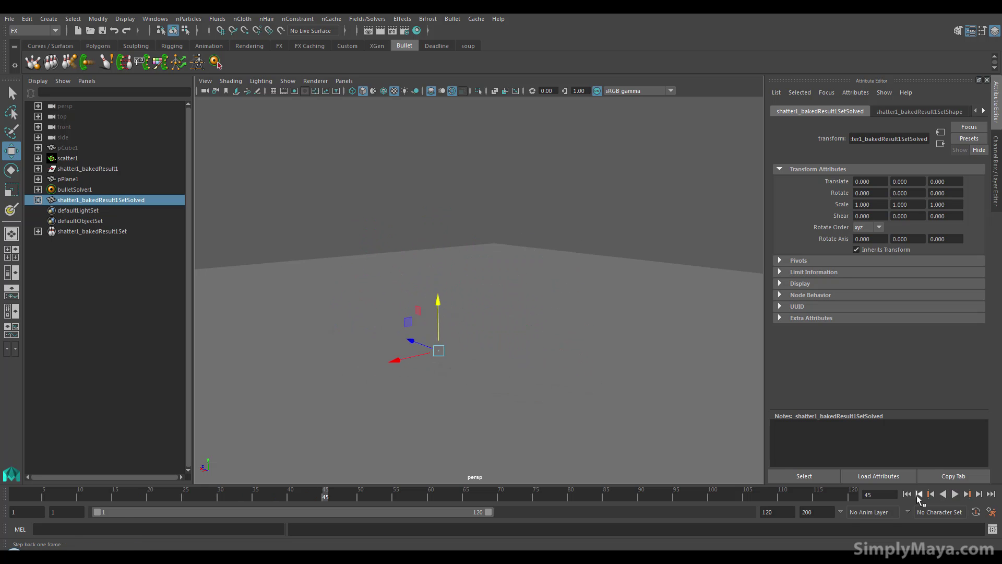
{"action": "left_click", "coordinate": [932, 494]}
{"action": "left_click", "coordinate": [955, 494]}
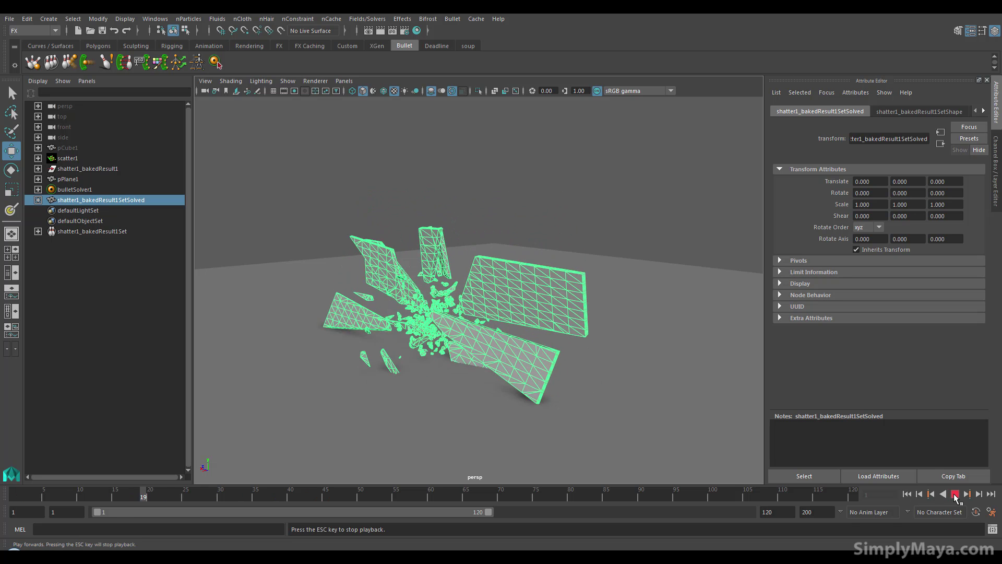
{"action": "left_click", "coordinate": [956, 494]}
{"action": "left_click", "coordinate": [908, 494]}
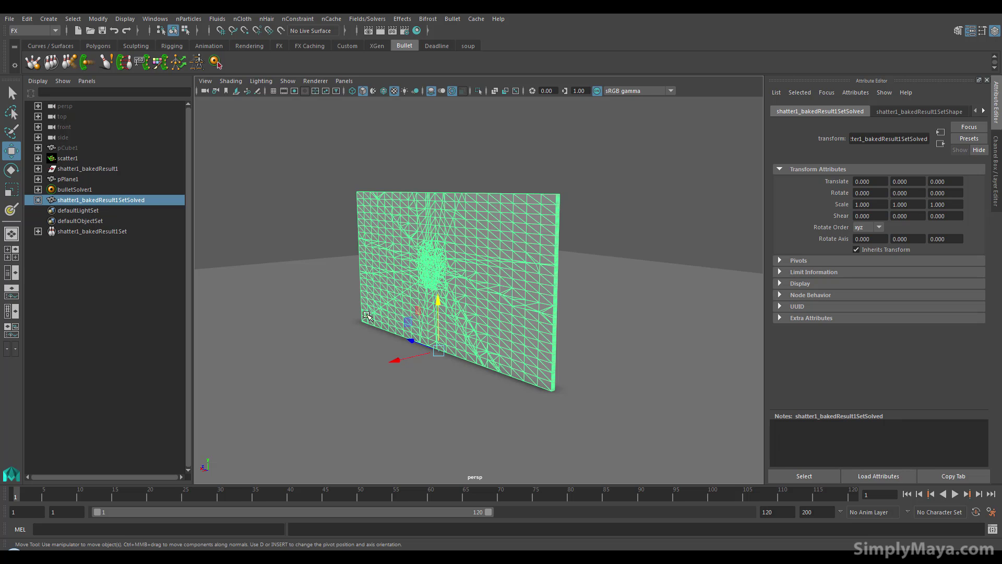
Step: Enable the Ground Plane on bulletSolverShape1, test the simulation, and return to the first frame
{"action": "left_click", "coordinate": [83, 190]}
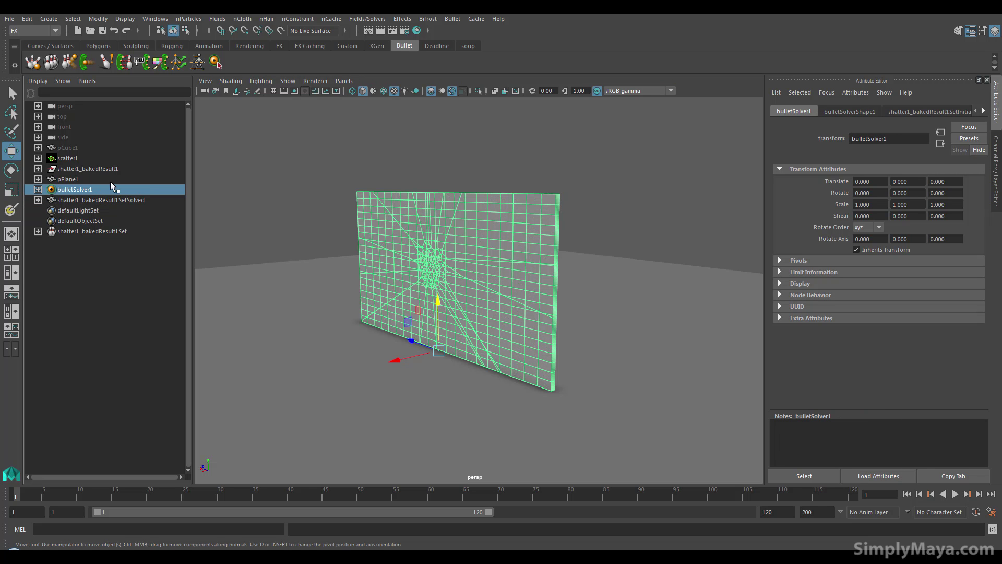
{"action": "left_click", "coordinate": [846, 112]}
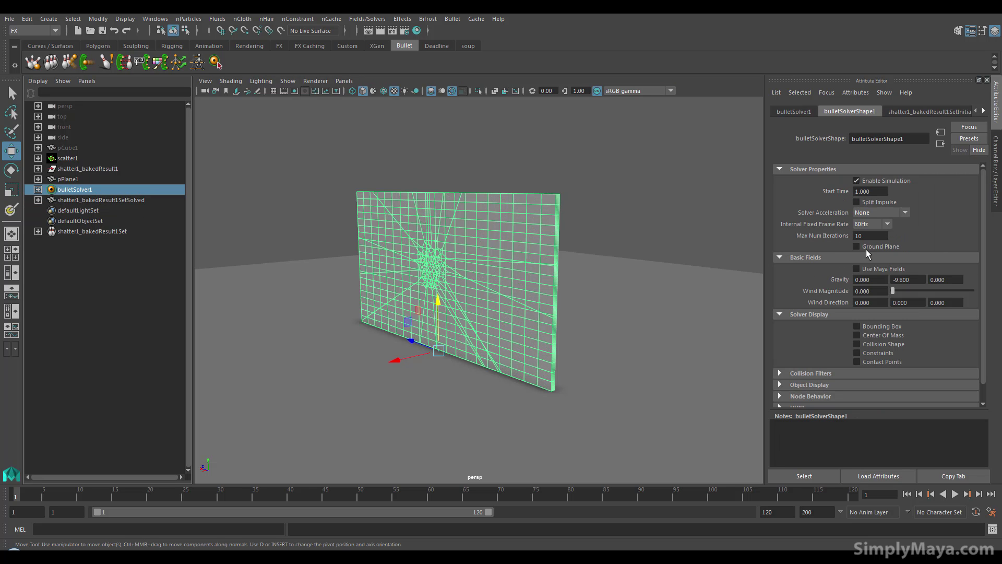
{"action": "left_click", "coordinate": [955, 494]}
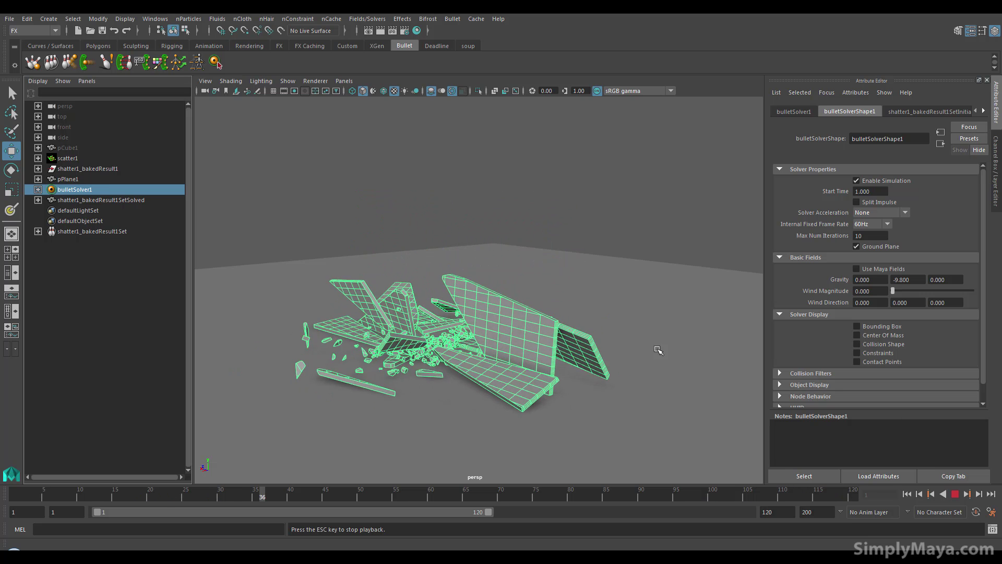
{"action": "left_click", "coordinate": [956, 495]}
{"action": "left_click", "coordinate": [907, 496]}
{"action": "left_click_drag", "start_coordinate": [472, 362], "coordinate": [476, 380], "text": "alt"}
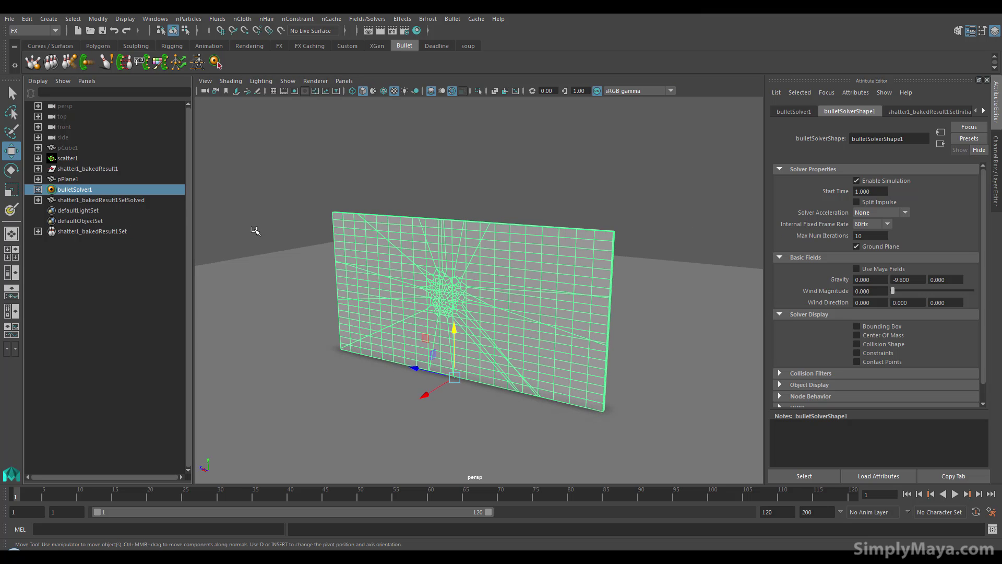
{"action": "left_click", "coordinate": [102, 169]}
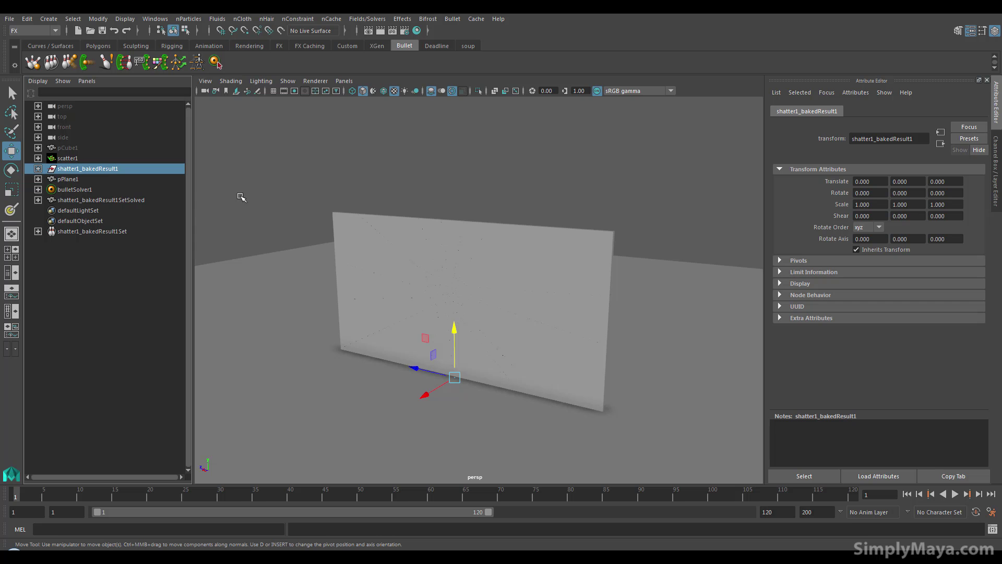
{"action": "left_click", "coordinate": [92, 189]}
{"action": "middle_click_drag", "start_coordinate": [410, 321], "coordinate": [399, 296], "text": "alt"}
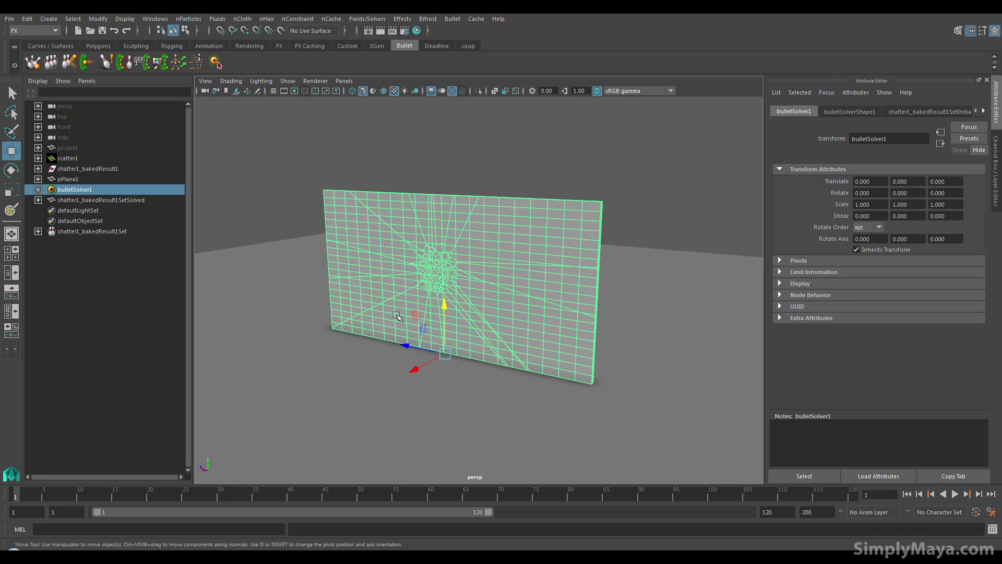
{"action": "left_click_drag", "start_coordinate": [399, 296], "coordinate": [364, 316], "text": "alt"}
{"action": "middle_click_drag", "start_coordinate": [364, 316], "coordinate": [359, 330], "text": "alt"}
{"action": "left_click_drag", "start_coordinate": [359, 329], "coordinate": [345, 328], "text": "alt"}
{"action": "middle_click_drag", "start_coordinate": [351, 317], "coordinate": [349, 328], "text": "alt"}
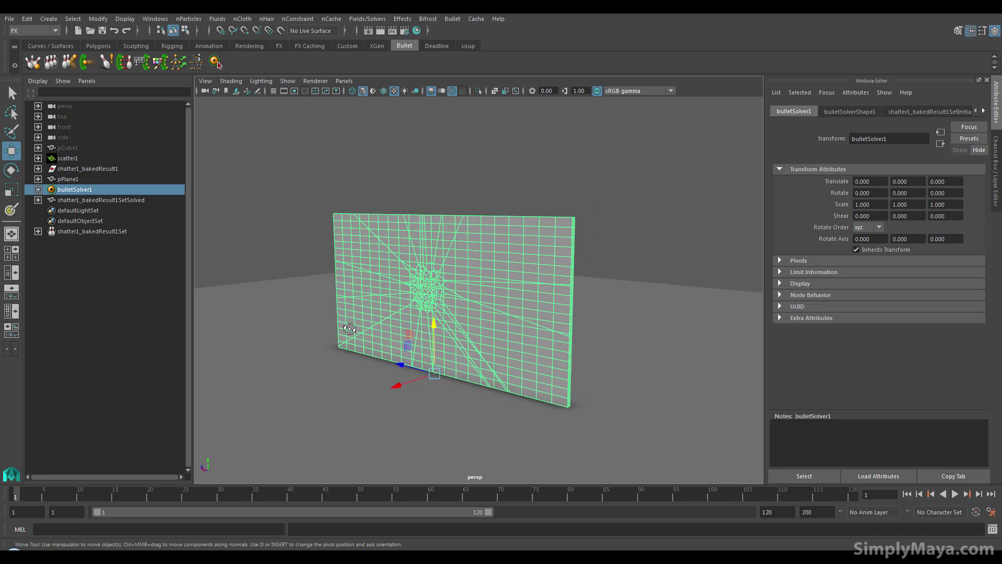
{"action": "left_click_drag", "start_coordinate": [349, 328], "coordinate": [342, 329], "text": "alt"}
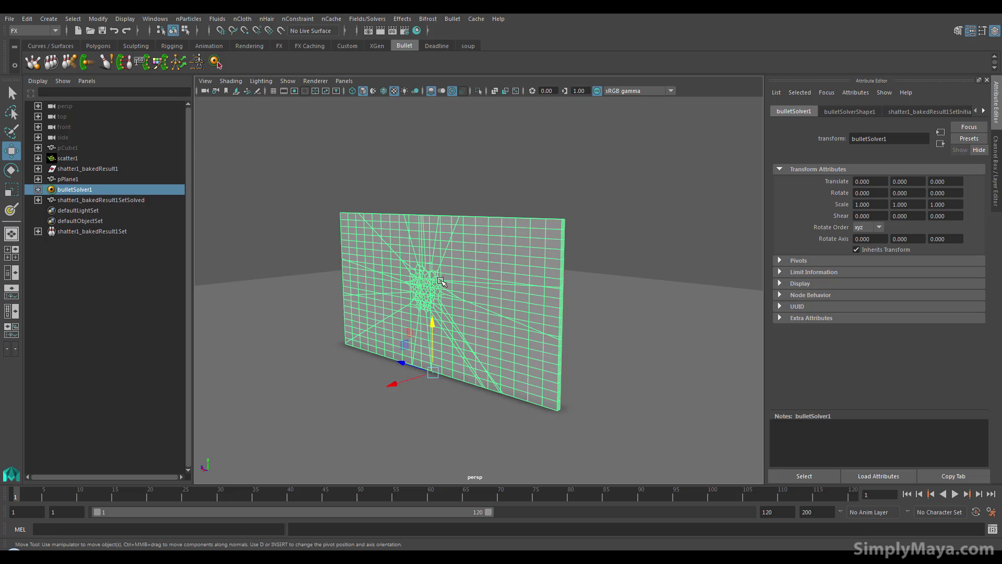
Step: Create a polygon sphere, move it to about X -6.38, Y 4.18 beside the wall, and scale it uniformly to about 0.34
{"action": "left_click", "coordinate": [98, 46]}
{"action": "left_click", "coordinate": [33, 62]}
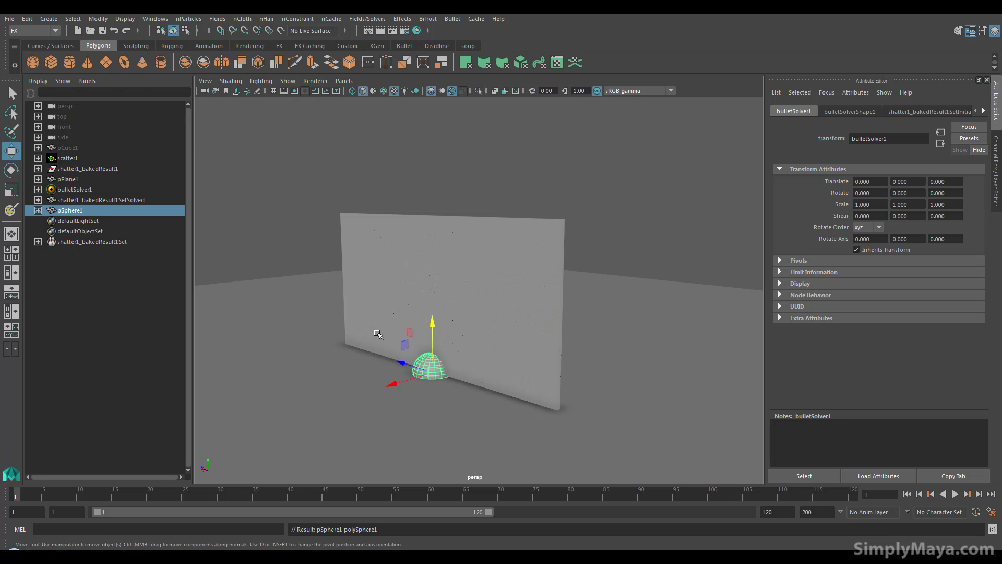
{"action": "left_click_drag", "start_coordinate": [431, 316], "coordinate": [431, 230]}
{"action": "left_click_drag", "start_coordinate": [409, 292], "coordinate": [308, 313], "text": "alt"}
{"action": "left_click_drag", "start_coordinate": [370, 287], "coordinate": [505, 291]}
{"action": "key", "text": "r"}
{"action": "middle_click_drag", "start_coordinate": [505, 291], "coordinate": [520, 284]}
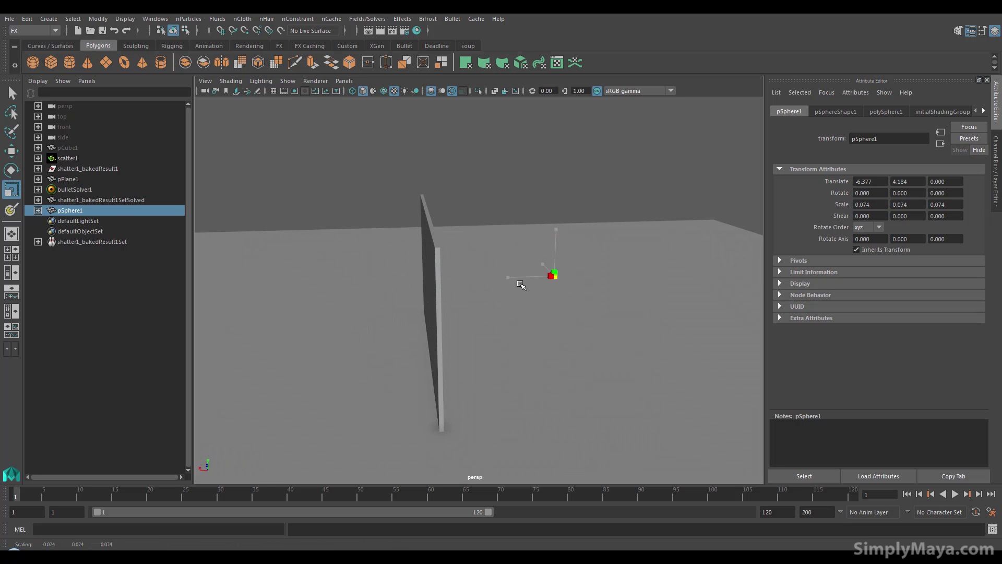
{"action": "left_click_drag", "start_coordinate": [523, 294], "coordinate": [468, 311], "text": "alt"}
{"action": "key", "text": "w"}
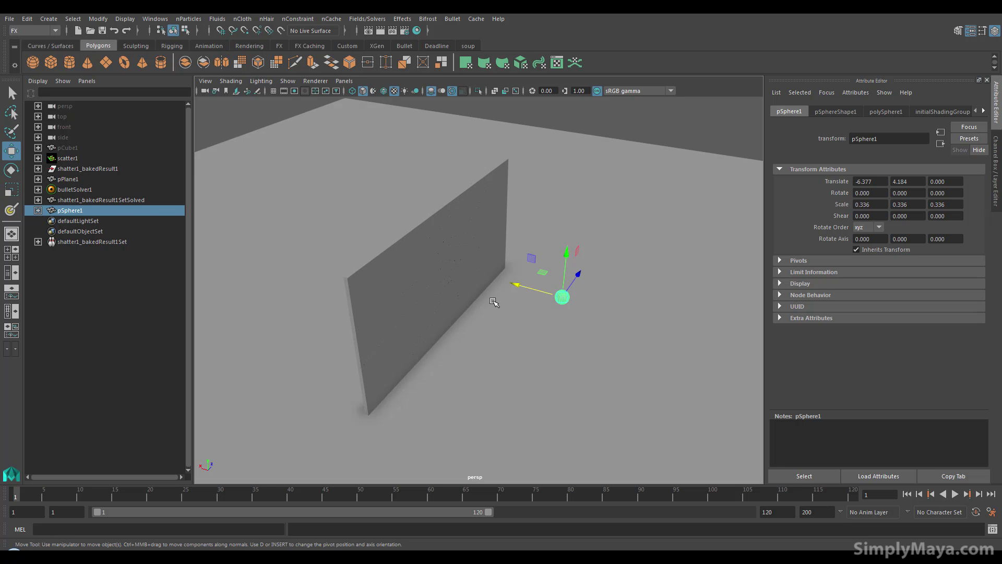
Step: Line the sphere up with the wall's central fractures at Z 0.179, and back it away from the wall to X -8.782
{"action": "left_click_drag", "start_coordinate": [517, 284], "coordinate": [298, 250]}
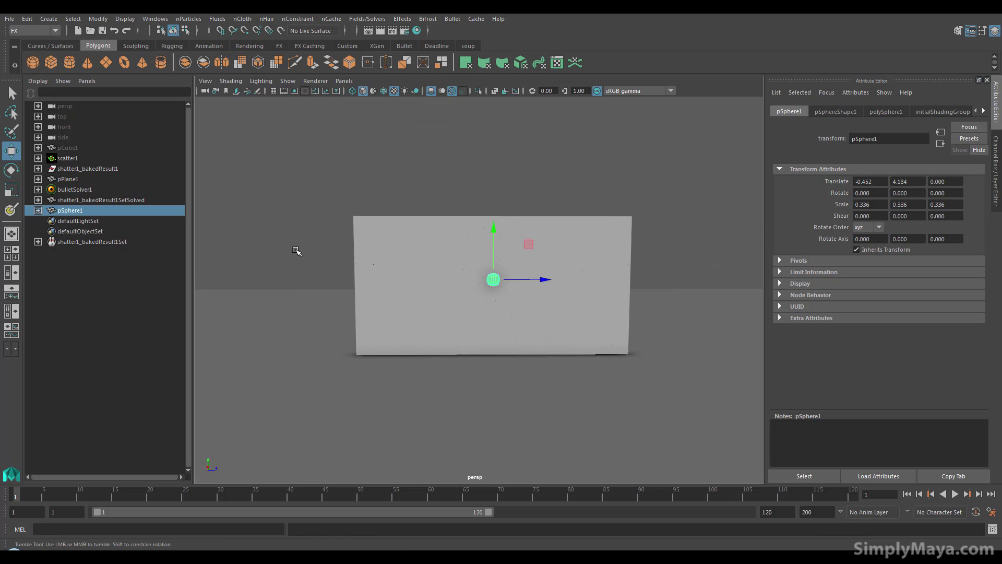
{"action": "right_click_drag", "start_coordinate": [298, 250], "coordinate": [710, 371], "text": "alt"}
{"action": "left_click_drag", "start_coordinate": [709, 371], "coordinate": [567, 377], "text": "alt"}
{"action": "middle_click_drag", "start_coordinate": [566, 377], "coordinate": [470, 378], "text": "alt"}
{"action": "left_click_drag", "start_coordinate": [572, 283], "coordinate": [586, 286]}
{"action": "left_click_drag", "start_coordinate": [568, 311], "coordinate": [507, 346], "text": "alt"}
{"action": "left_click_drag", "start_coordinate": [623, 258], "coordinate": [316, 390]}
{"action": "right_click_drag", "start_coordinate": [403, 363], "coordinate": [334, 358], "text": "alt"}
{"action": "left_click_drag", "start_coordinate": [423, 400], "coordinate": [587, 374], "text": "alt"}
{"action": "left_click_drag", "start_coordinate": [478, 293], "coordinate": [524, 303]}
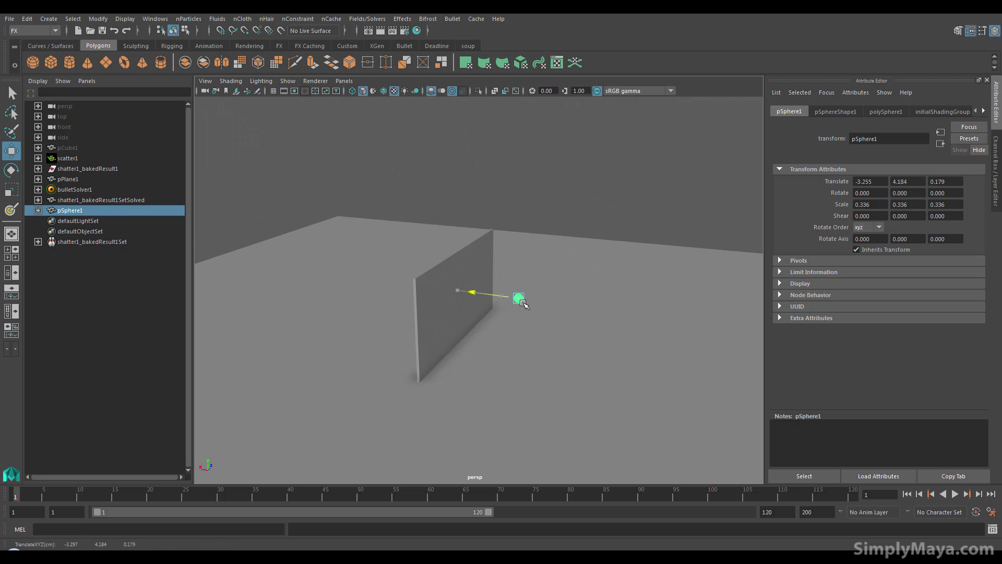
Step: Make the sphere an active Bullet rigid body and set its Collider Shape Type to sphere
{"action": "left_click", "coordinate": [405, 46]}
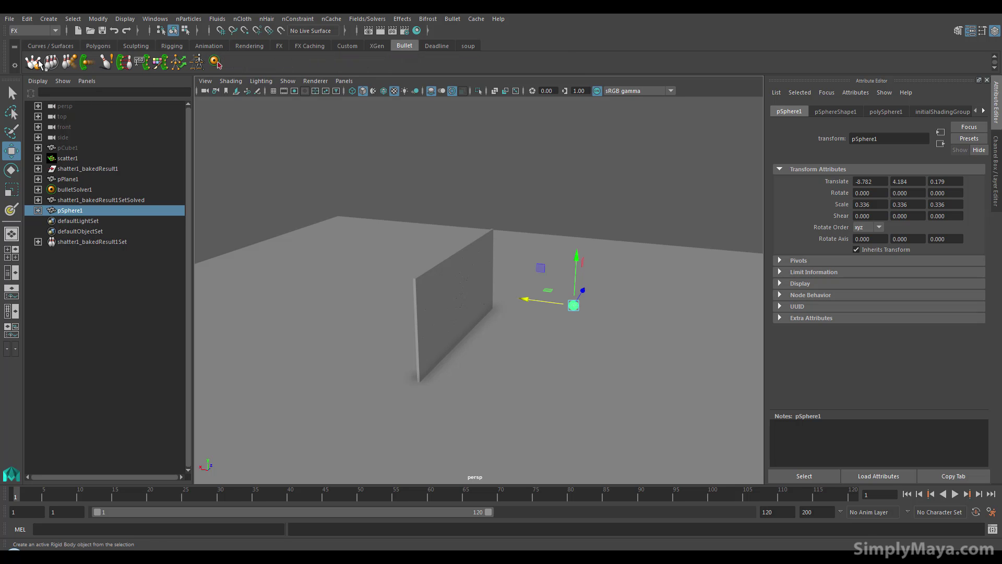
{"action": "left_click", "coordinate": [39, 64]}
{"action": "right_click_drag", "start_coordinate": [626, 376], "coordinate": [660, 385], "text": "alt"}
{"action": "middle_click_drag", "start_coordinate": [528, 385], "coordinate": [519, 323], "text": "alt"}
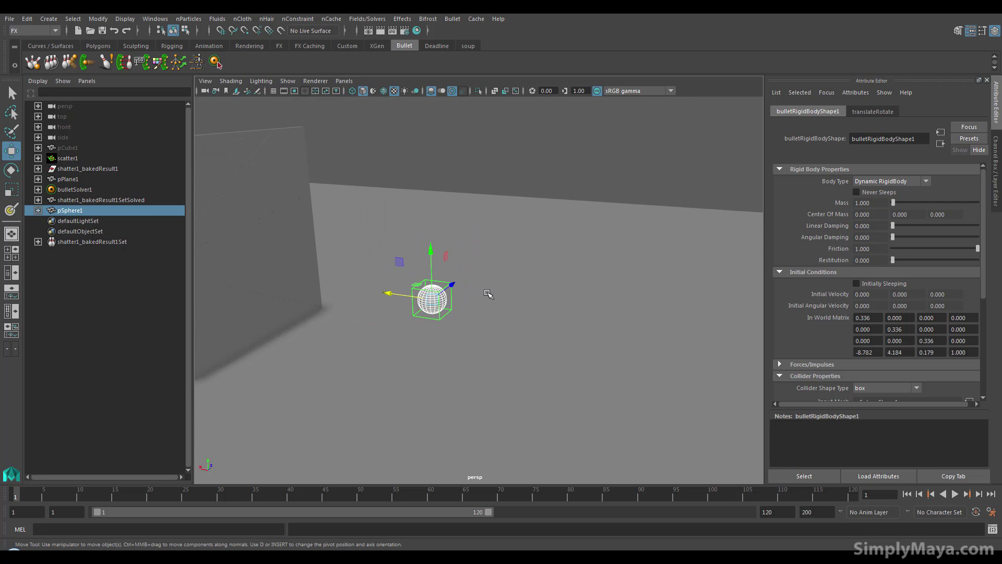
{"action": "middle_click_drag", "start_coordinate": [487, 294], "coordinate": [563, 259], "text": "alt"}
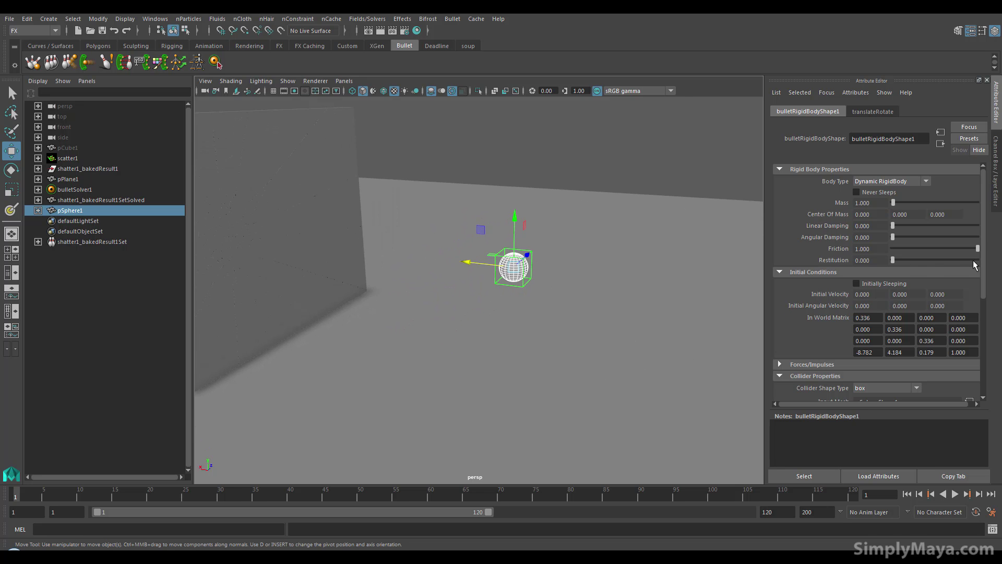
{"action": "scroll", "coordinate": [981, 283], "scroll_direction": "down", "scroll_amount": 4}
{"action": "left_click", "coordinate": [893, 257]}
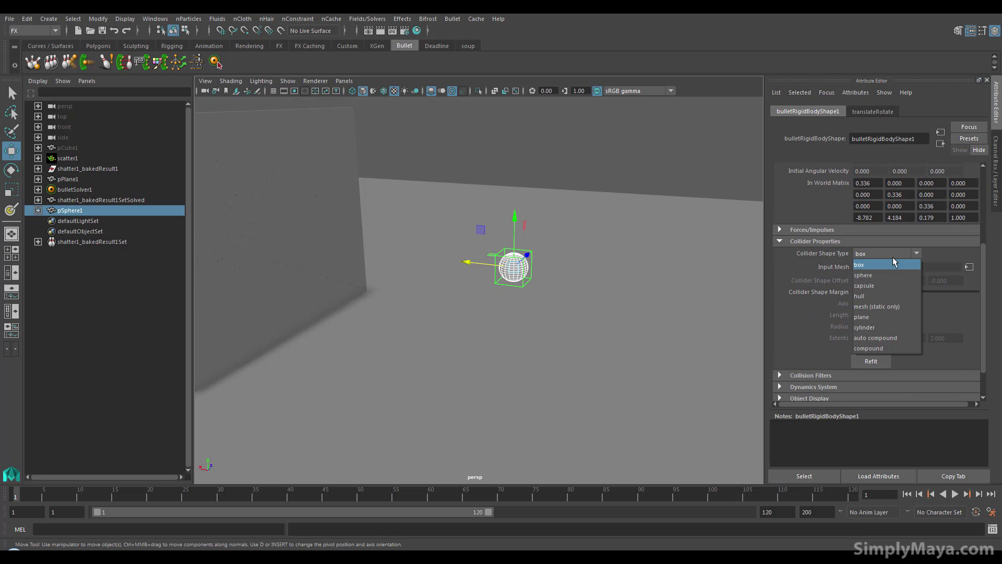
{"action": "left_click", "coordinate": [894, 276]}
{"action": "mouse_move", "coordinate": [571, 280]}
{"action": "left_mouse_down", "text": "alt"}
{"action": "mouse_move", "coordinate": [604, 309]}
{"action": "mouse_move", "coordinate": [541, 324]}
{"action": "mouse_move", "coordinate": [579, 331]}
{"action": "mouse_move", "coordinate": [540, 331]}
{"action": "mouse_move", "coordinate": [561, 282]}
{"action": "left_mouse_up", "text": "alt"}
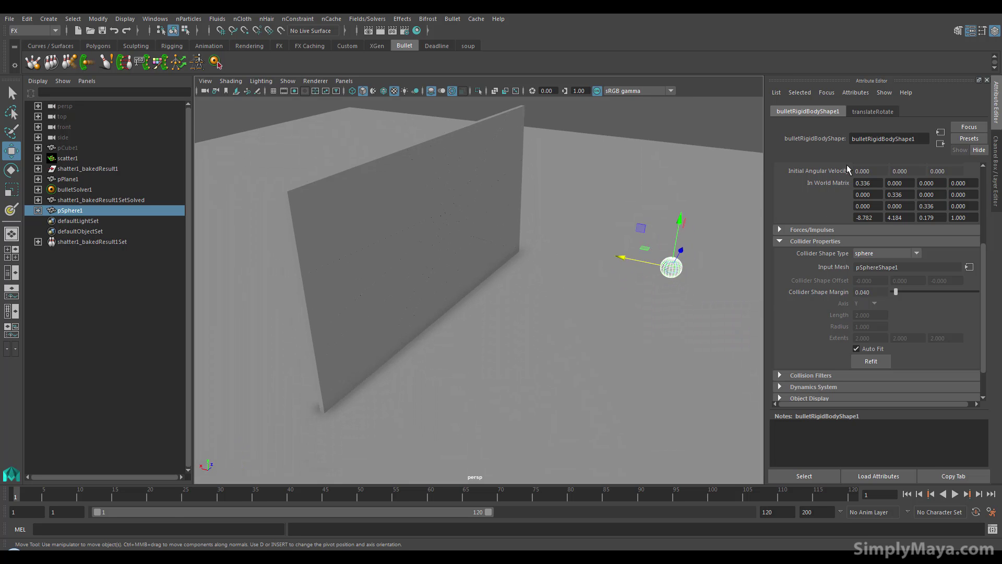
Step: Expand the Forces/Impulses settings of the sphere's rigid body and set its Initial Velocity in X to 100
{"action": "left_click", "coordinate": [813, 230]}
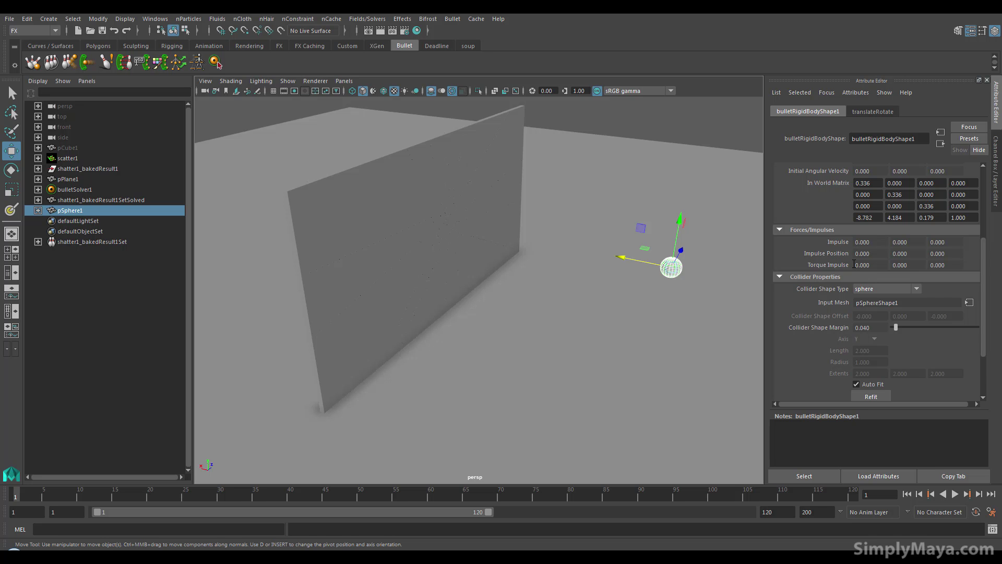
{"action": "scroll", "coordinate": [854, 264], "scroll_direction": "down", "scroll_amount": 3}
{"action": "scroll", "coordinate": [854, 265], "scroll_direction": "up", "scroll_amount": 6}
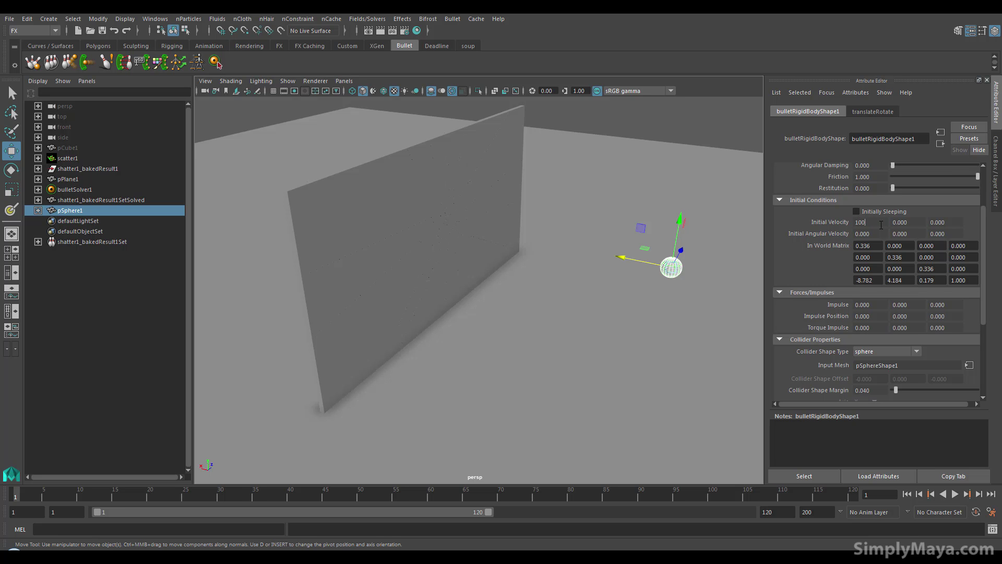
{"action": "scroll", "coordinate": [684, 372], "scroll_direction": "down", "scroll_amount": 5}
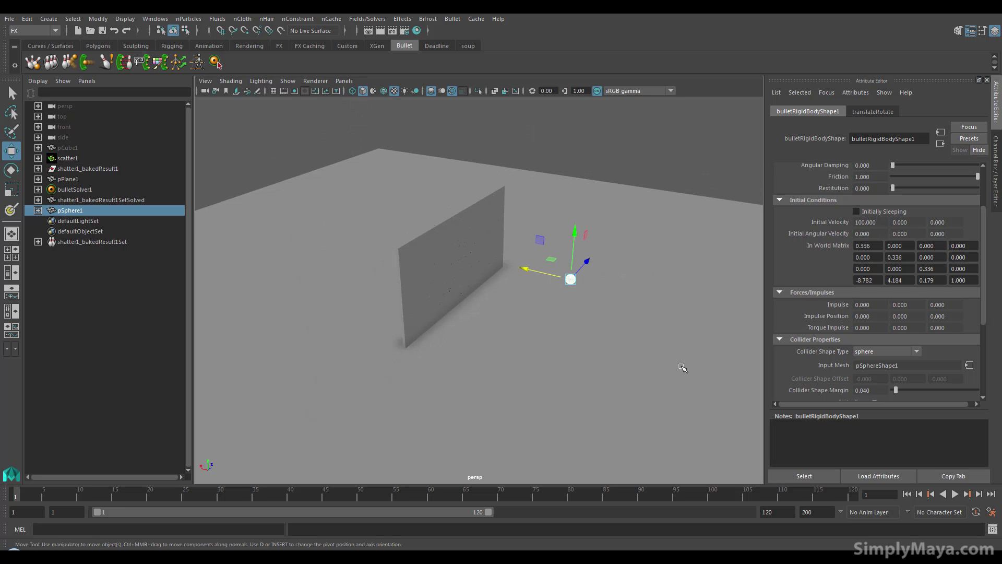
Step: Play the sphere's impact on the wall several times from different angles, returning to the first frame after each run
{"action": "left_click_drag", "start_coordinate": [685, 368], "coordinate": [628, 383], "text": "alt"}
{"action": "left_click", "coordinate": [956, 495]}
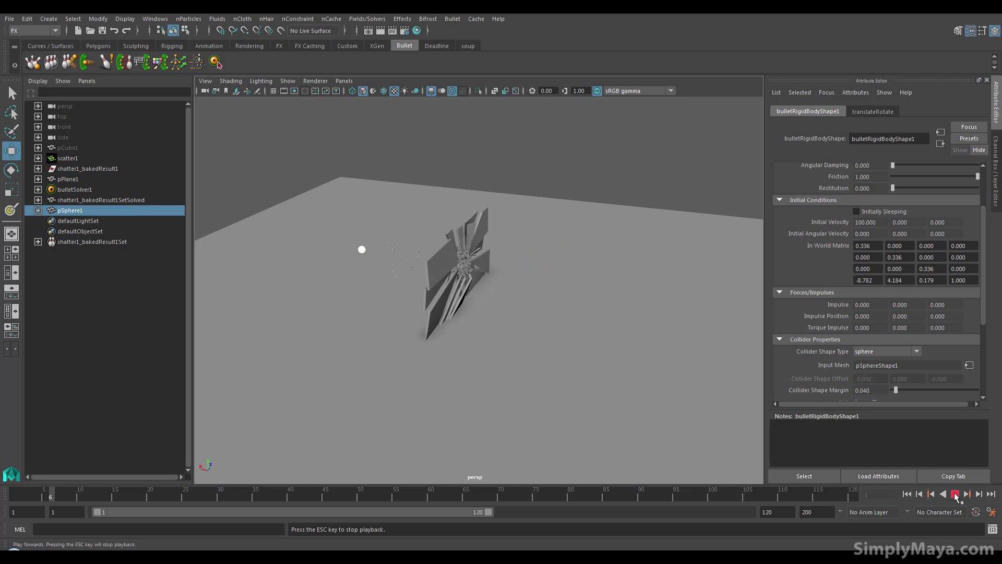
{"action": "left_click_drag", "start_coordinate": [510, 405], "coordinate": [577, 392], "text": "alt"}
{"action": "scroll", "coordinate": [506, 380], "scroll_direction": "up", "scroll_amount": 8}
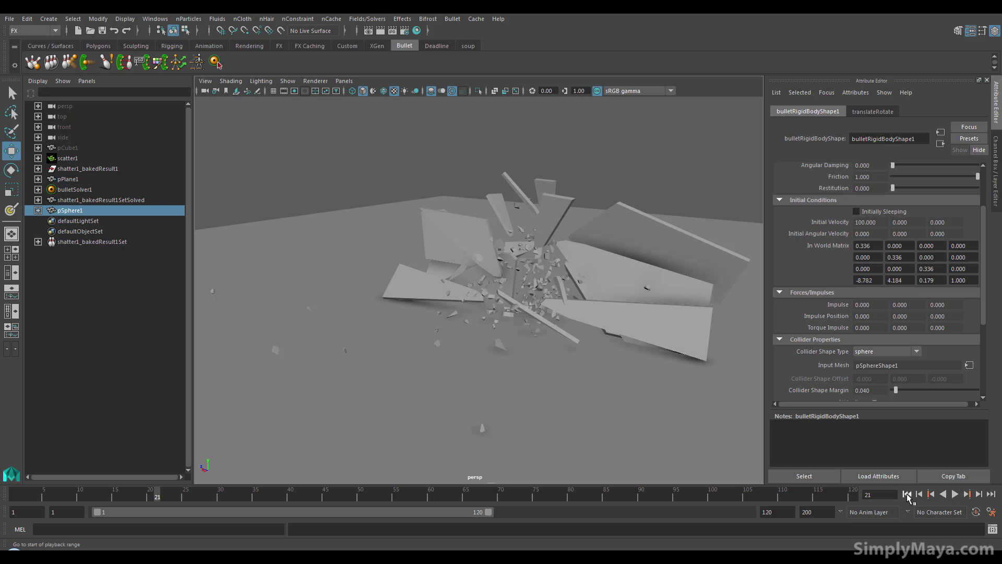
{"action": "left_click", "coordinate": [908, 495]}
{"action": "left_click", "coordinate": [956, 495]}
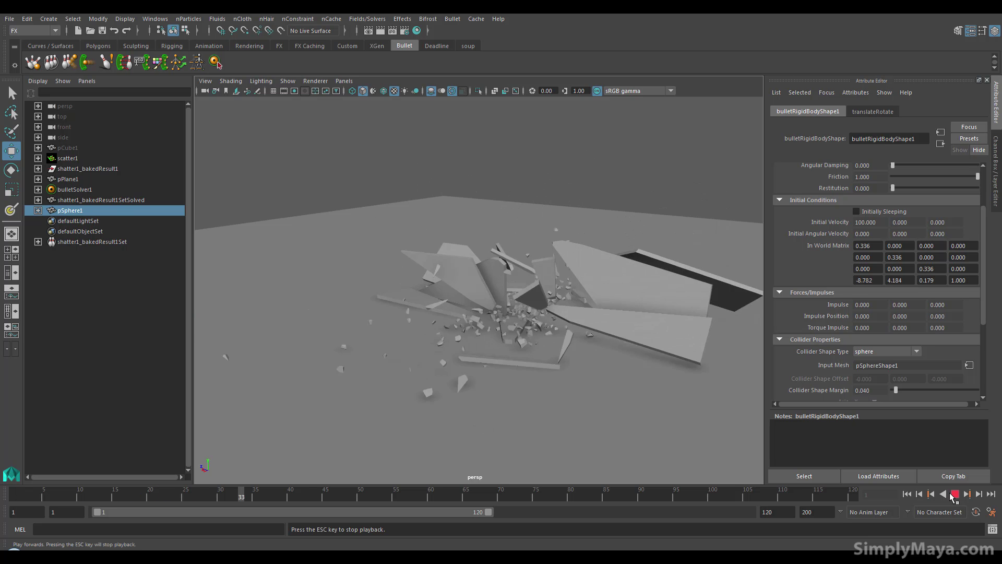
{"action": "left_click", "coordinate": [955, 495]}
{"action": "right_click_drag", "start_coordinate": [512, 418], "coordinate": [566, 414], "text": "alt"}
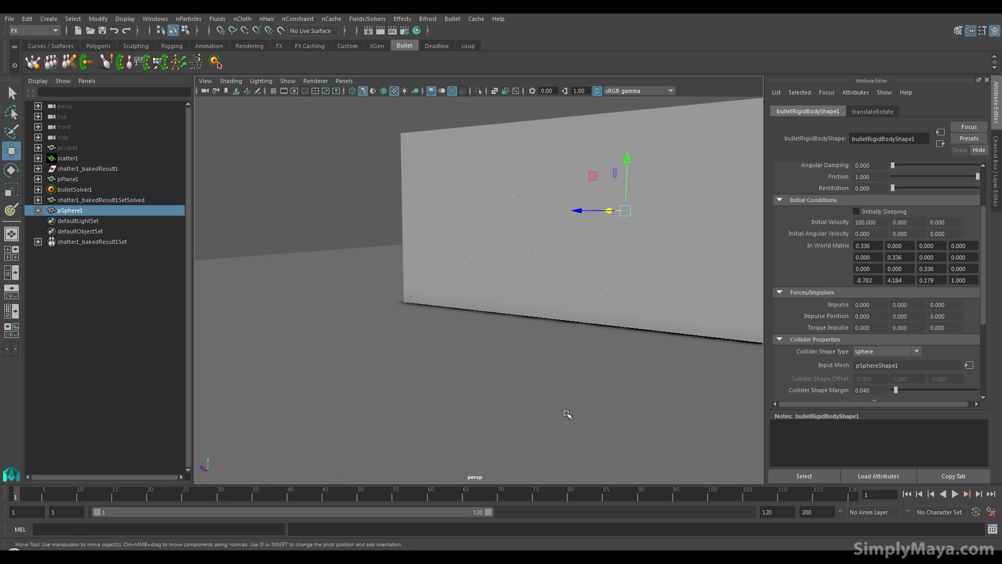
{"action": "middle_click_drag", "start_coordinate": [566, 414], "coordinate": [510, 432], "text": "alt"}
{"action": "left_click", "coordinate": [955, 495]}
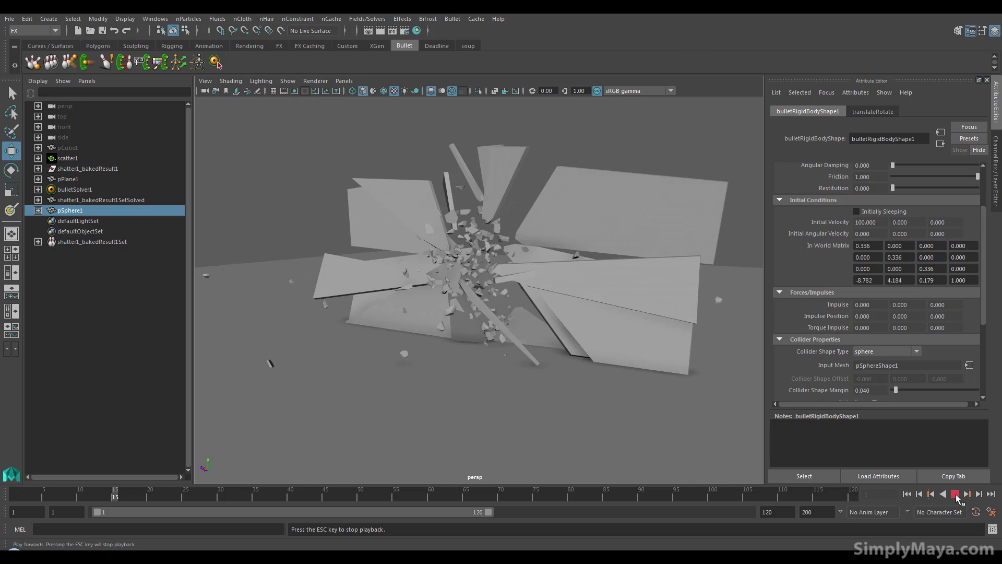
{"action": "left_click", "coordinate": [954, 495]}
{"action": "left_click", "coordinate": [907, 495]}
Step: Scale the sphere up uniformly to about 1.35
{"action": "left_click_drag", "start_coordinate": [630, 398], "coordinate": [676, 215], "text": "alt"}
{"action": "key", "text": "r"}
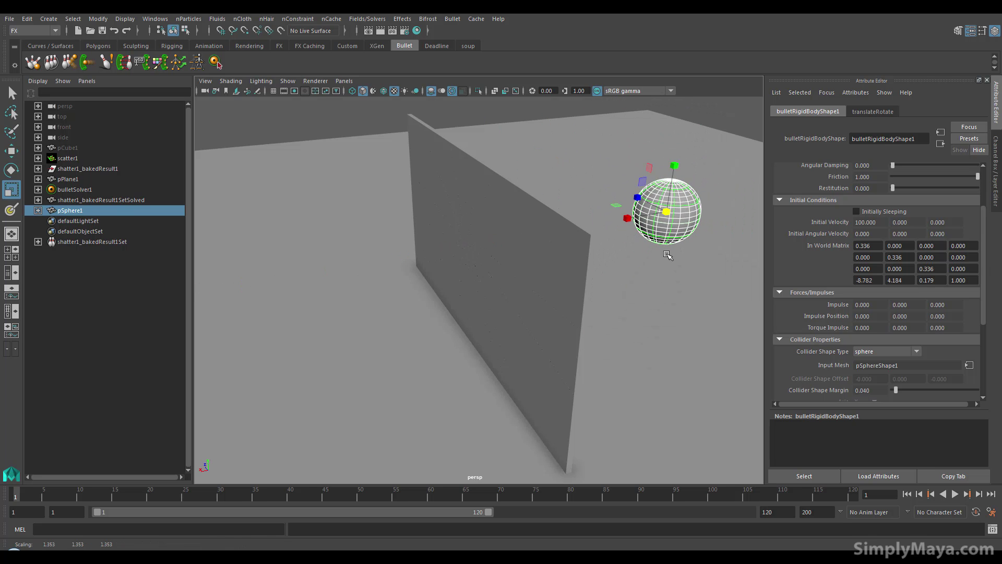
{"action": "left_click_drag", "start_coordinate": [669, 254], "coordinate": [657, 264], "text": "alt"}
{"action": "right_click_drag", "start_coordinate": [656, 265], "coordinate": [509, 327], "text": "alt"}
{"action": "left_click_drag", "start_coordinate": [509, 327], "coordinate": [543, 310], "text": "alt"}
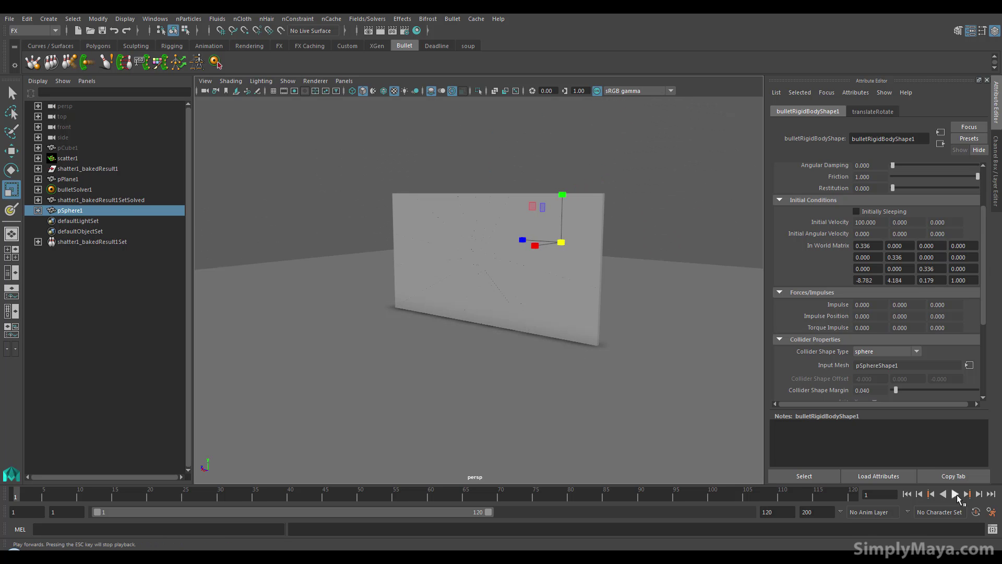
Step: Replay the simulation with the enlarged sphere and examine how the debris spreads over the ground
{"action": "left_click", "coordinate": [956, 496]}
{"action": "left_click_drag", "start_coordinate": [554, 416], "coordinate": [628, 353], "text": "alt"}
{"action": "left_click", "coordinate": [907, 493]}
{"action": "left_click", "coordinate": [955, 495]}
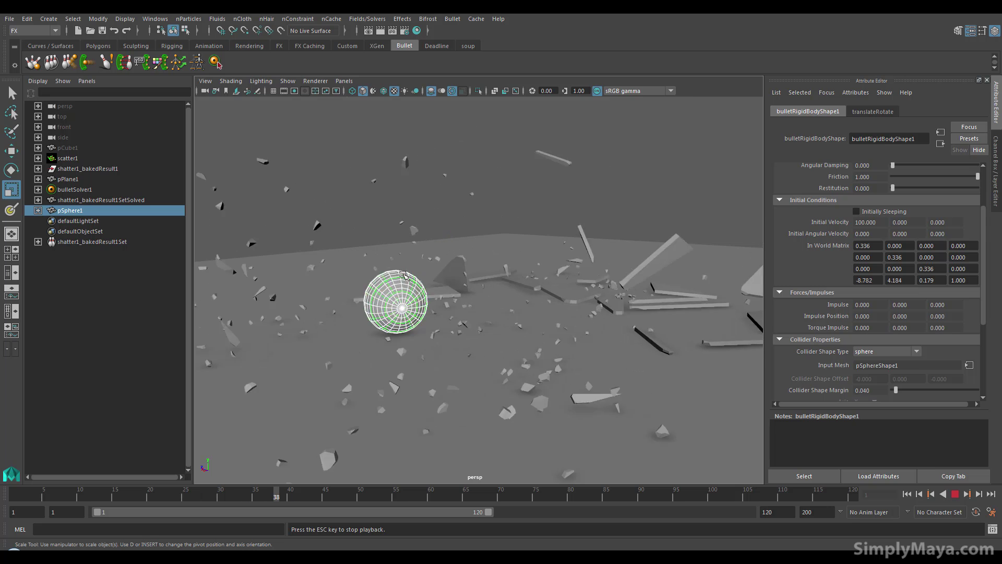
{"action": "left_click_drag", "start_coordinate": [598, 362], "coordinate": [649, 346], "text": "alt"}
{"action": "right_click_drag", "start_coordinate": [649, 347], "coordinate": [474, 358], "text": "alt"}
{"action": "left_click_drag", "start_coordinate": [475, 358], "coordinate": [495, 353], "text": "alt"}
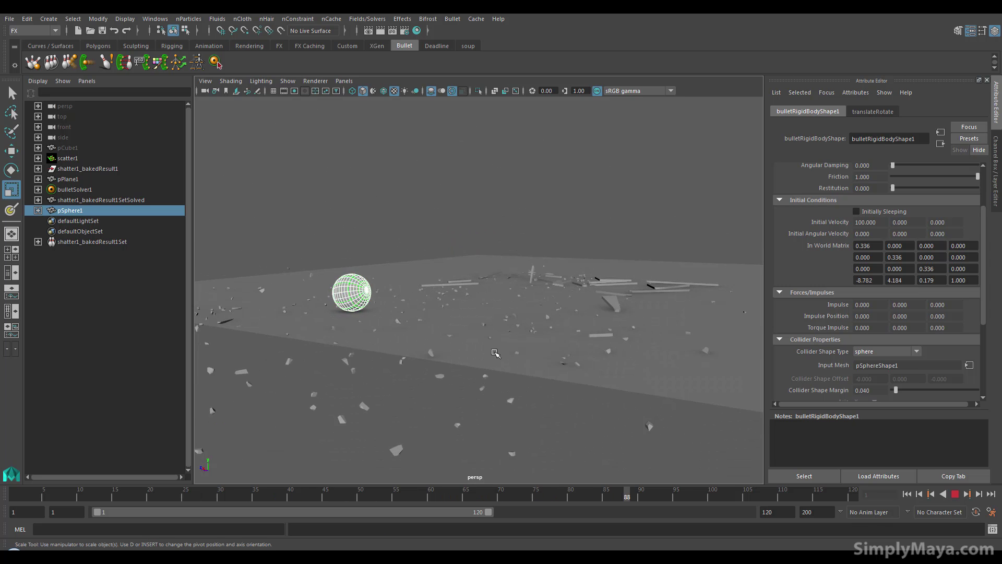